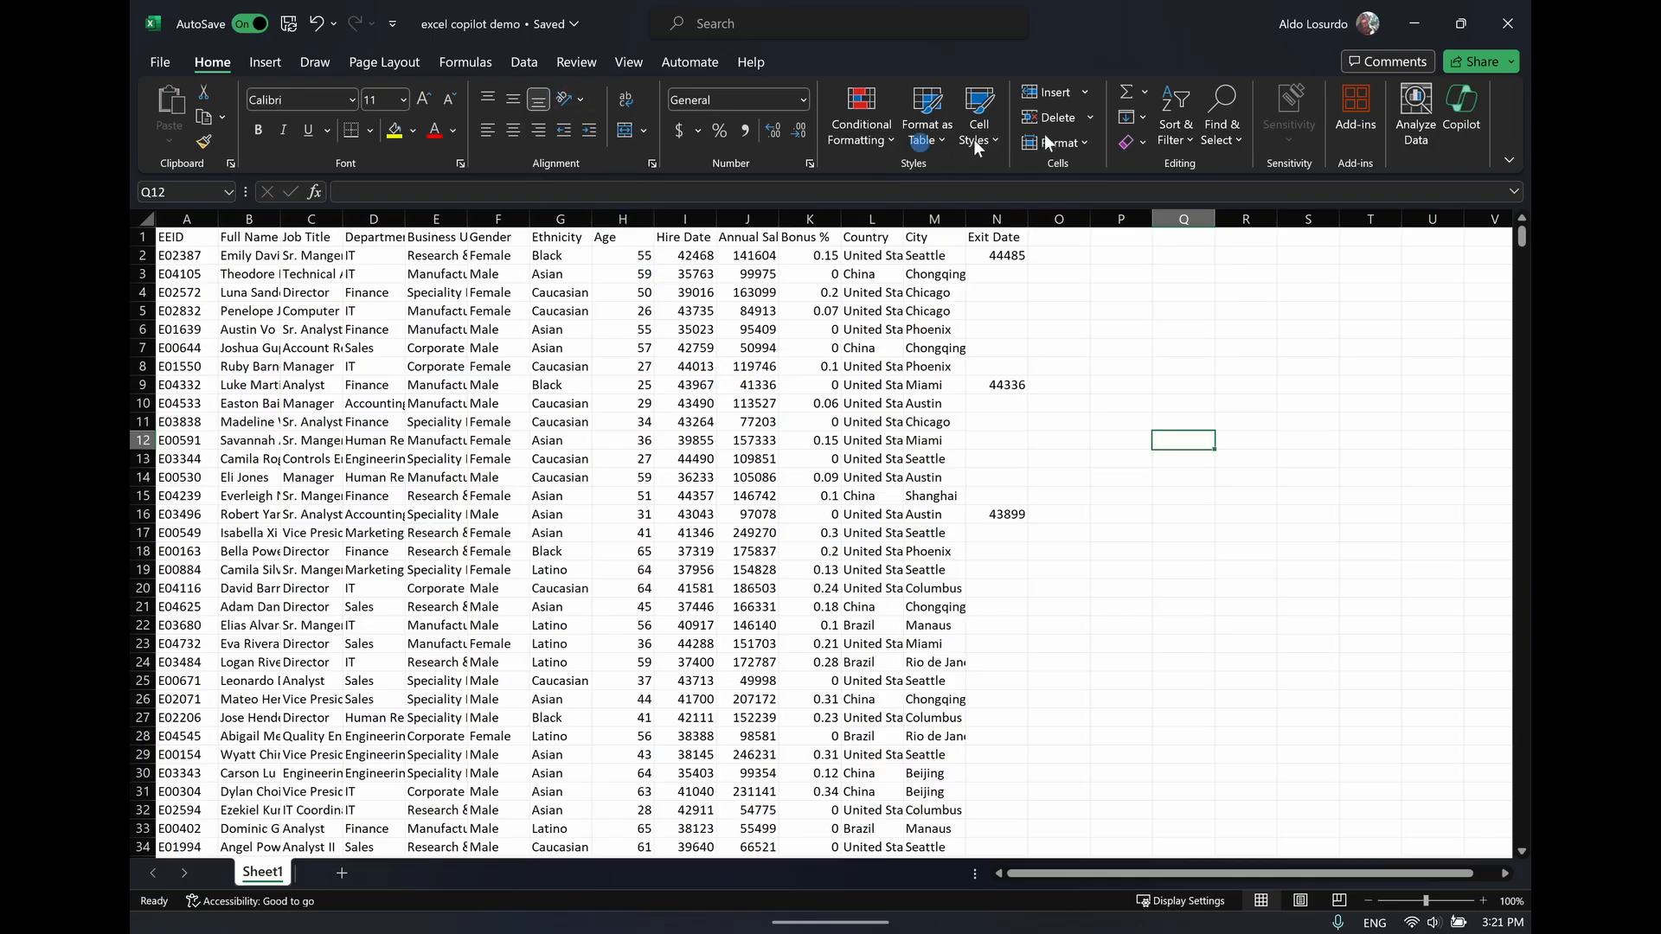
# Open Copilot beside the employee worksheet and check its note about working in an Excel table
pyautogui.click(1468, 106)
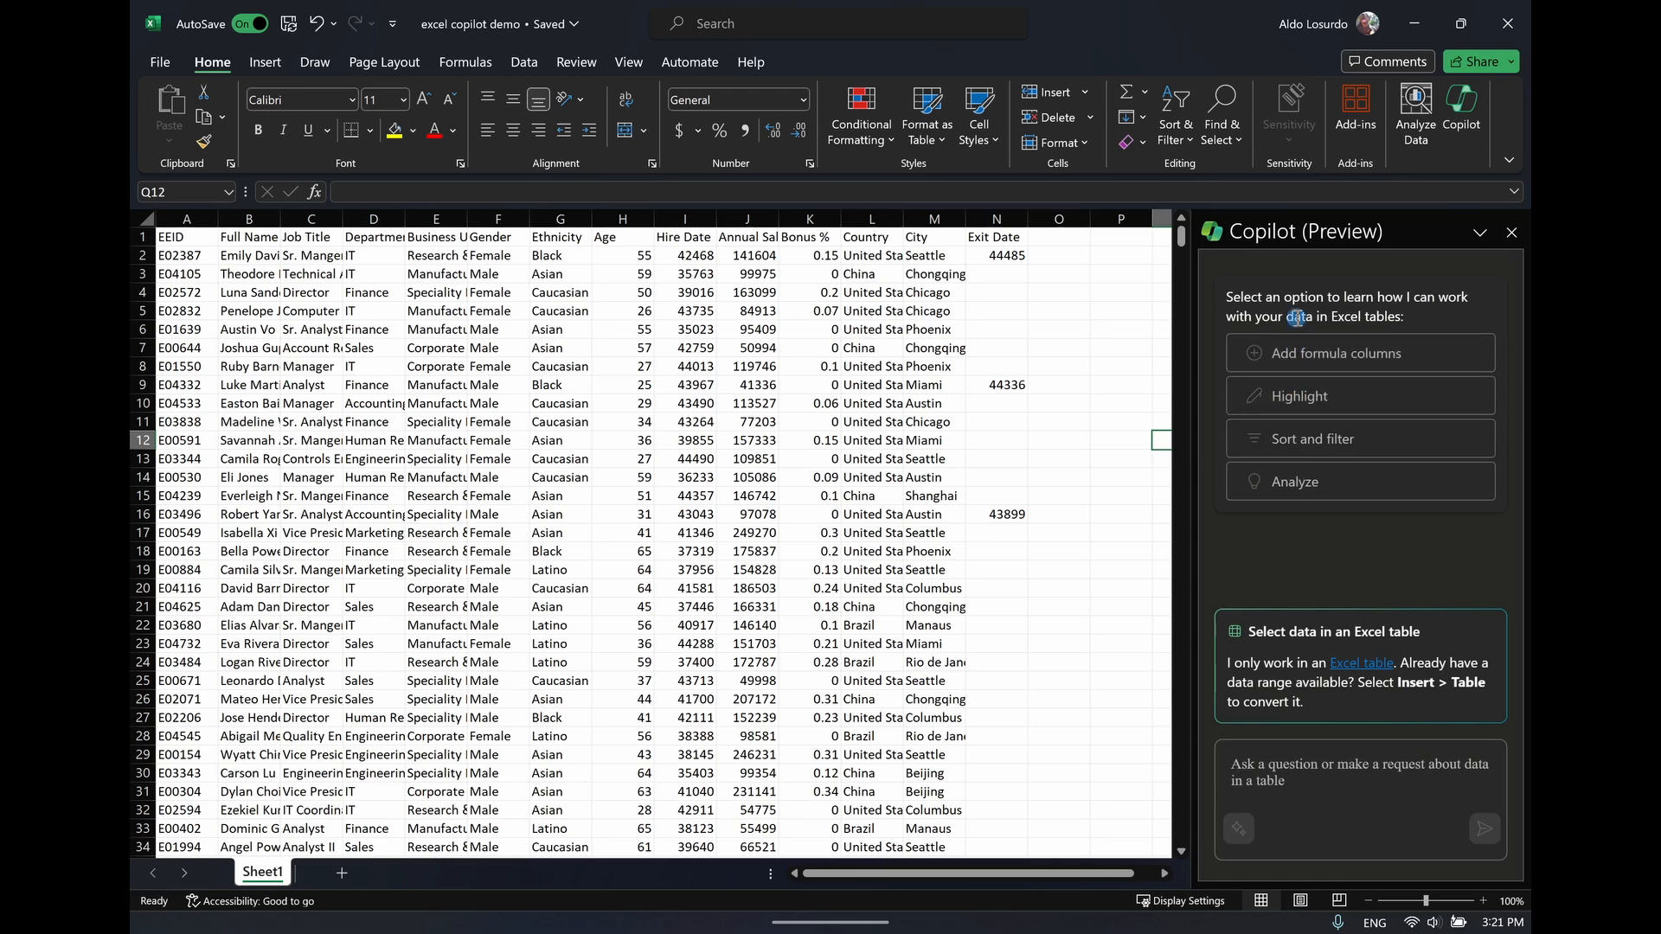
pyautogui.moveTo(1231, 662); pyautogui.dragTo(1394, 657)
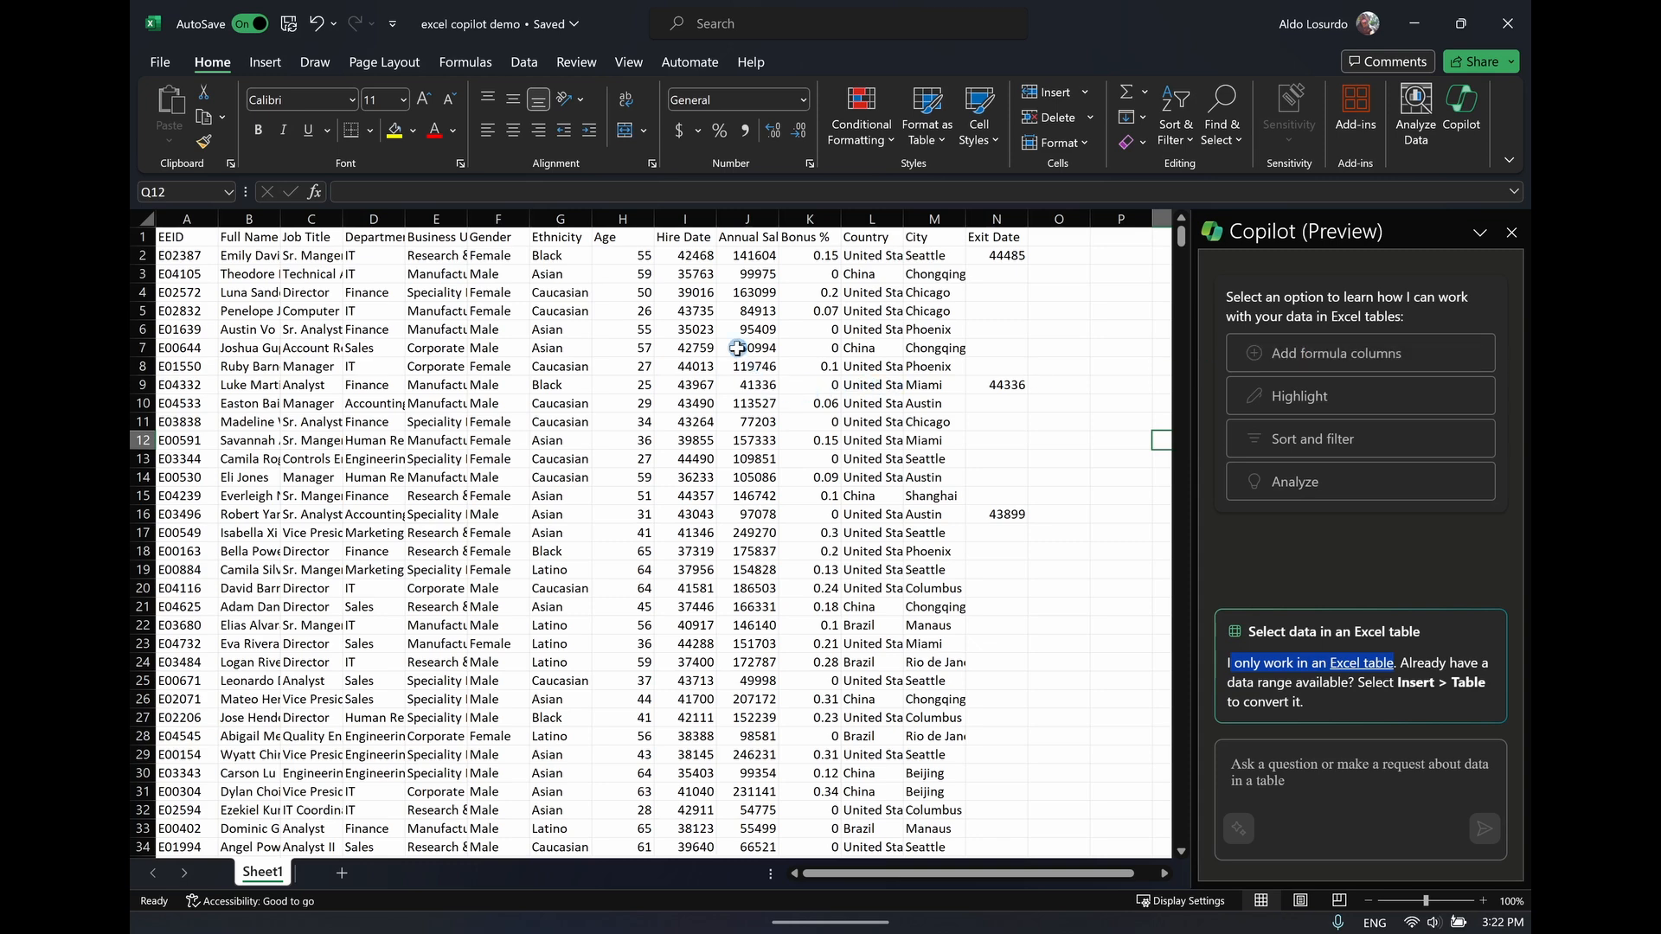
# Format the range A1:N1001 as a table with headers, using the black-and-white banded style from the Light group
pyautogui.click(173, 243)
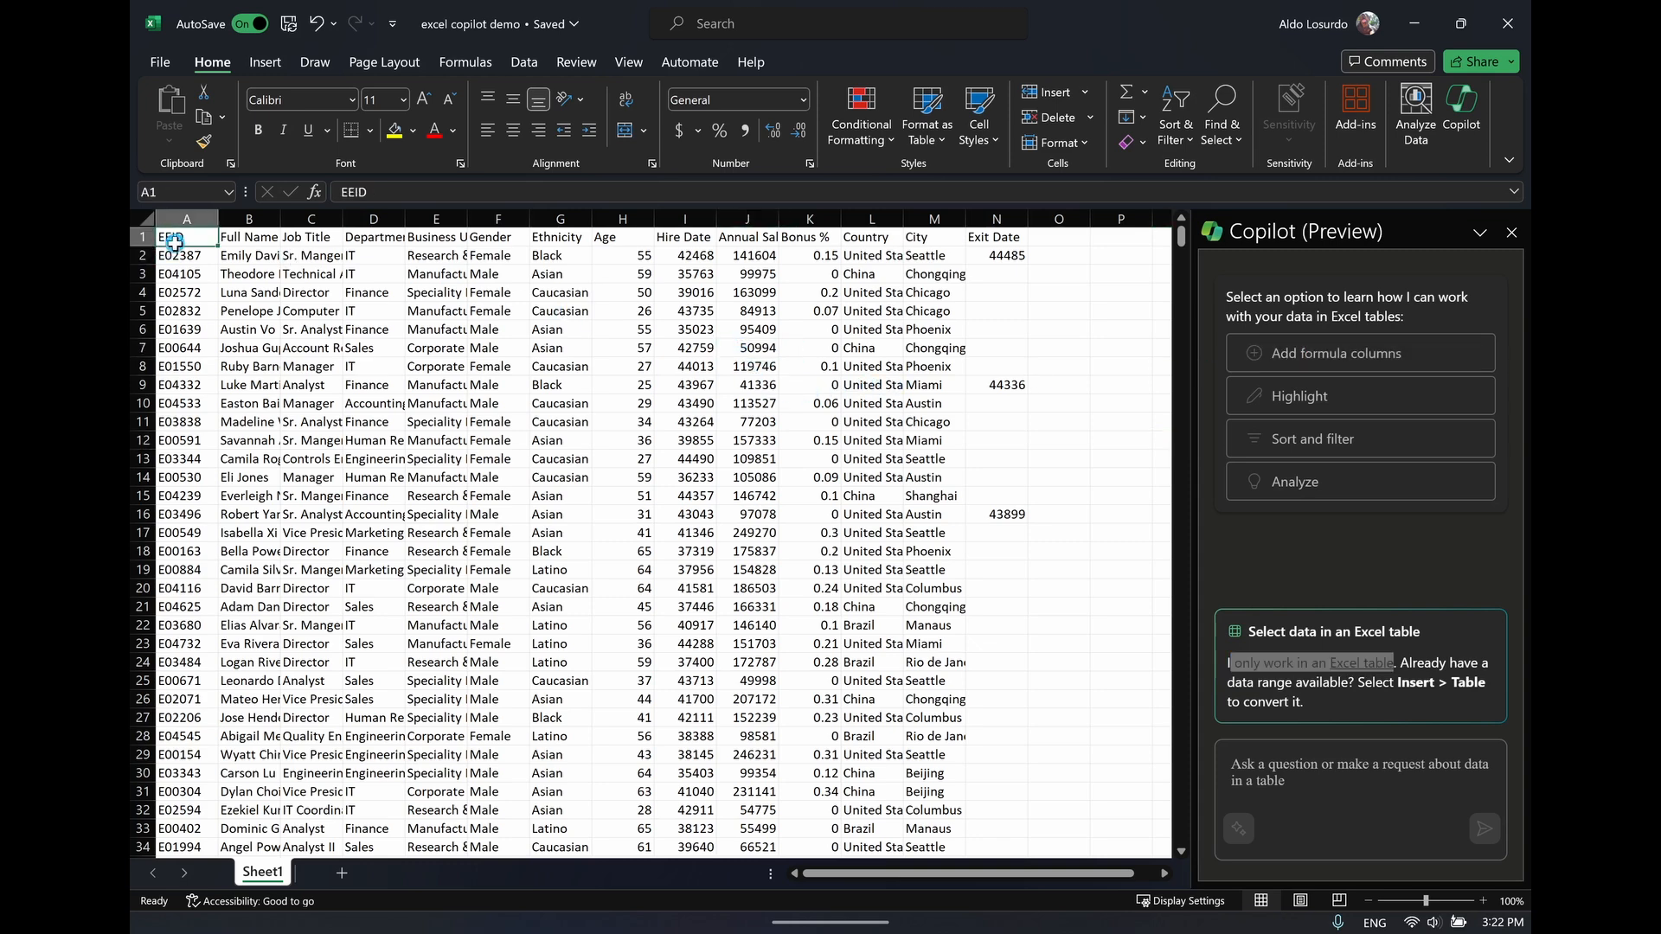
pyautogui.hotkey('ctrl', 'shift', 'Down')
pyautogui.hotkey('ctrl', 'shift', 'Right')
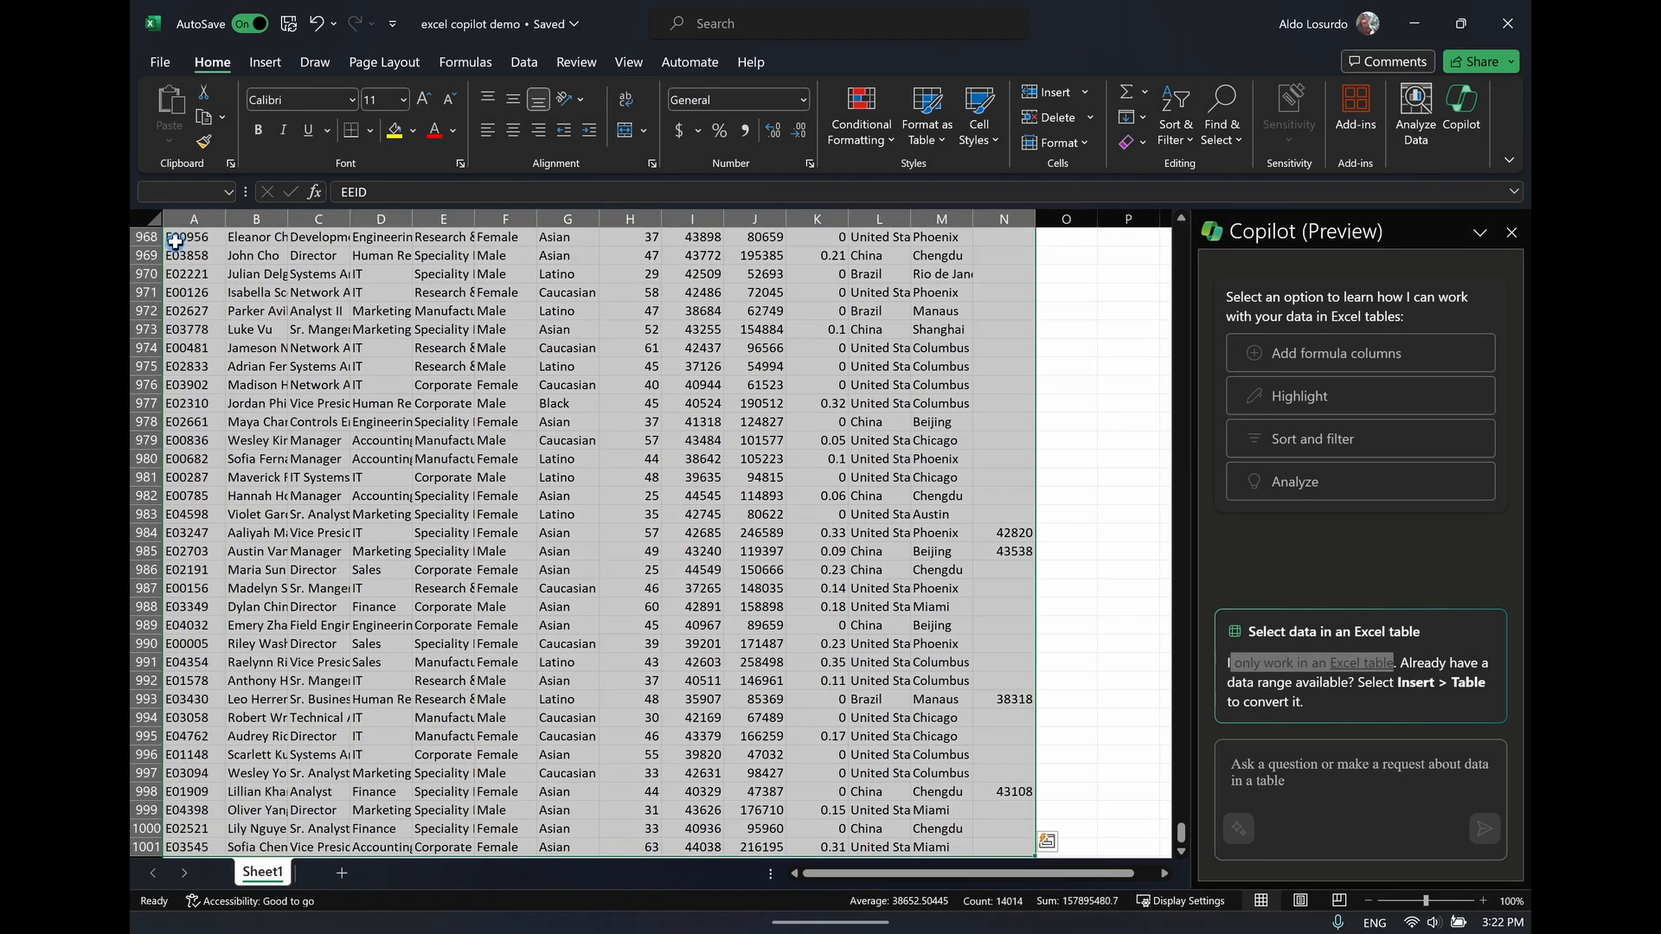
pyautogui.click(949, 129)
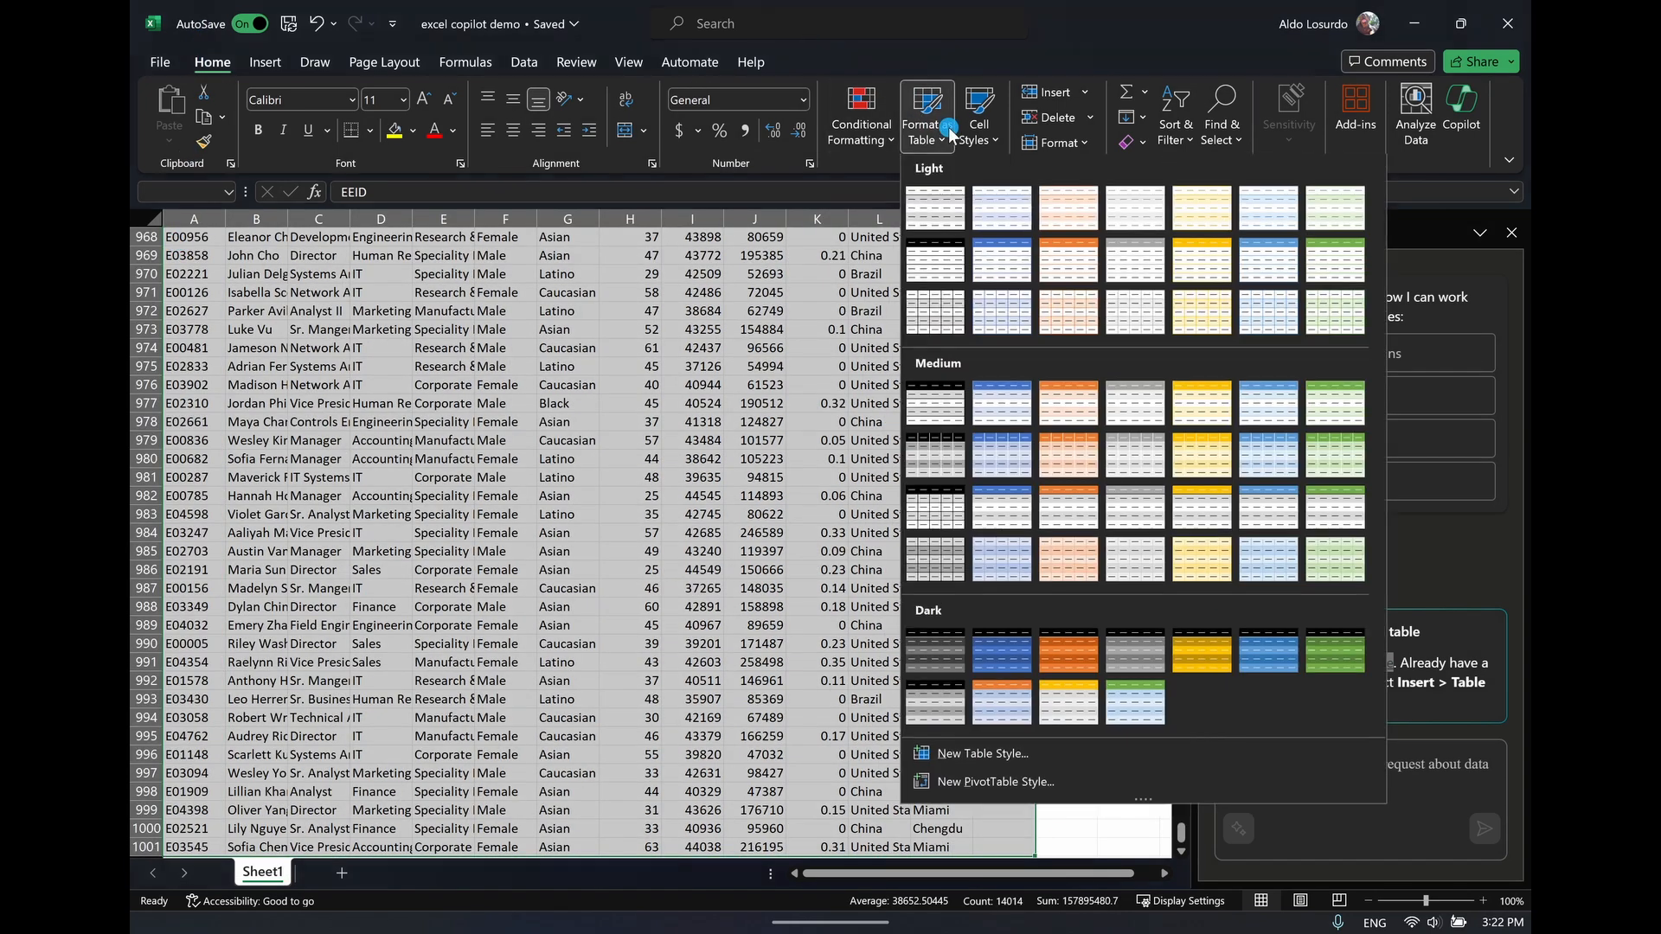
pyautogui.click(950, 201)
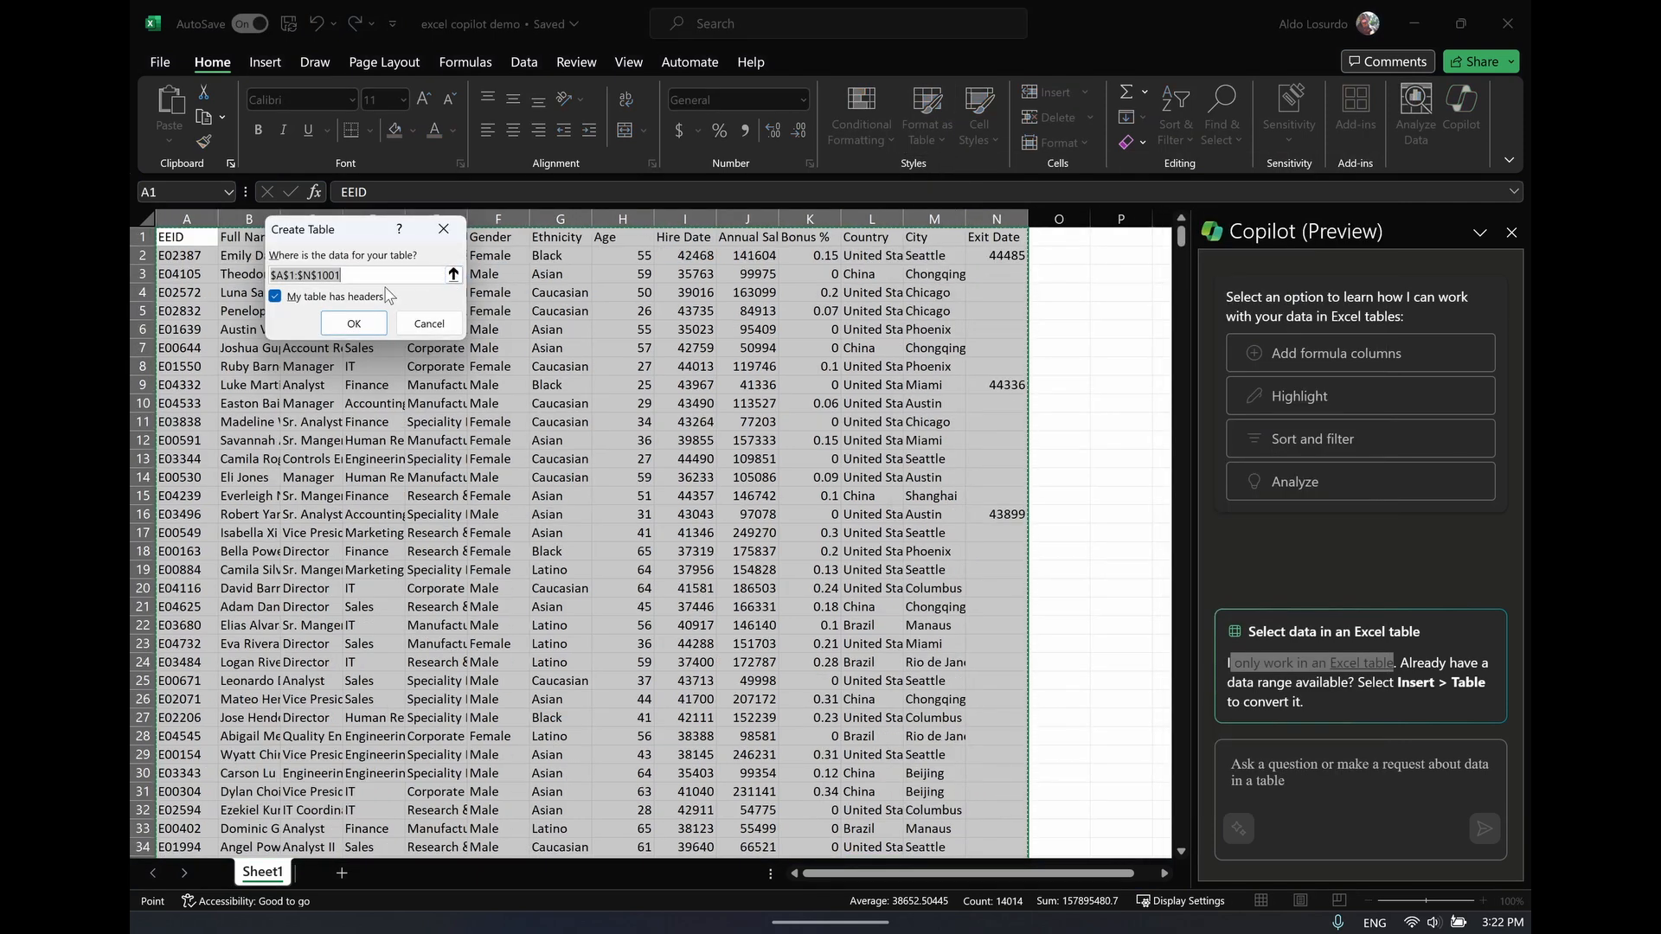
pyautogui.click(354, 324)
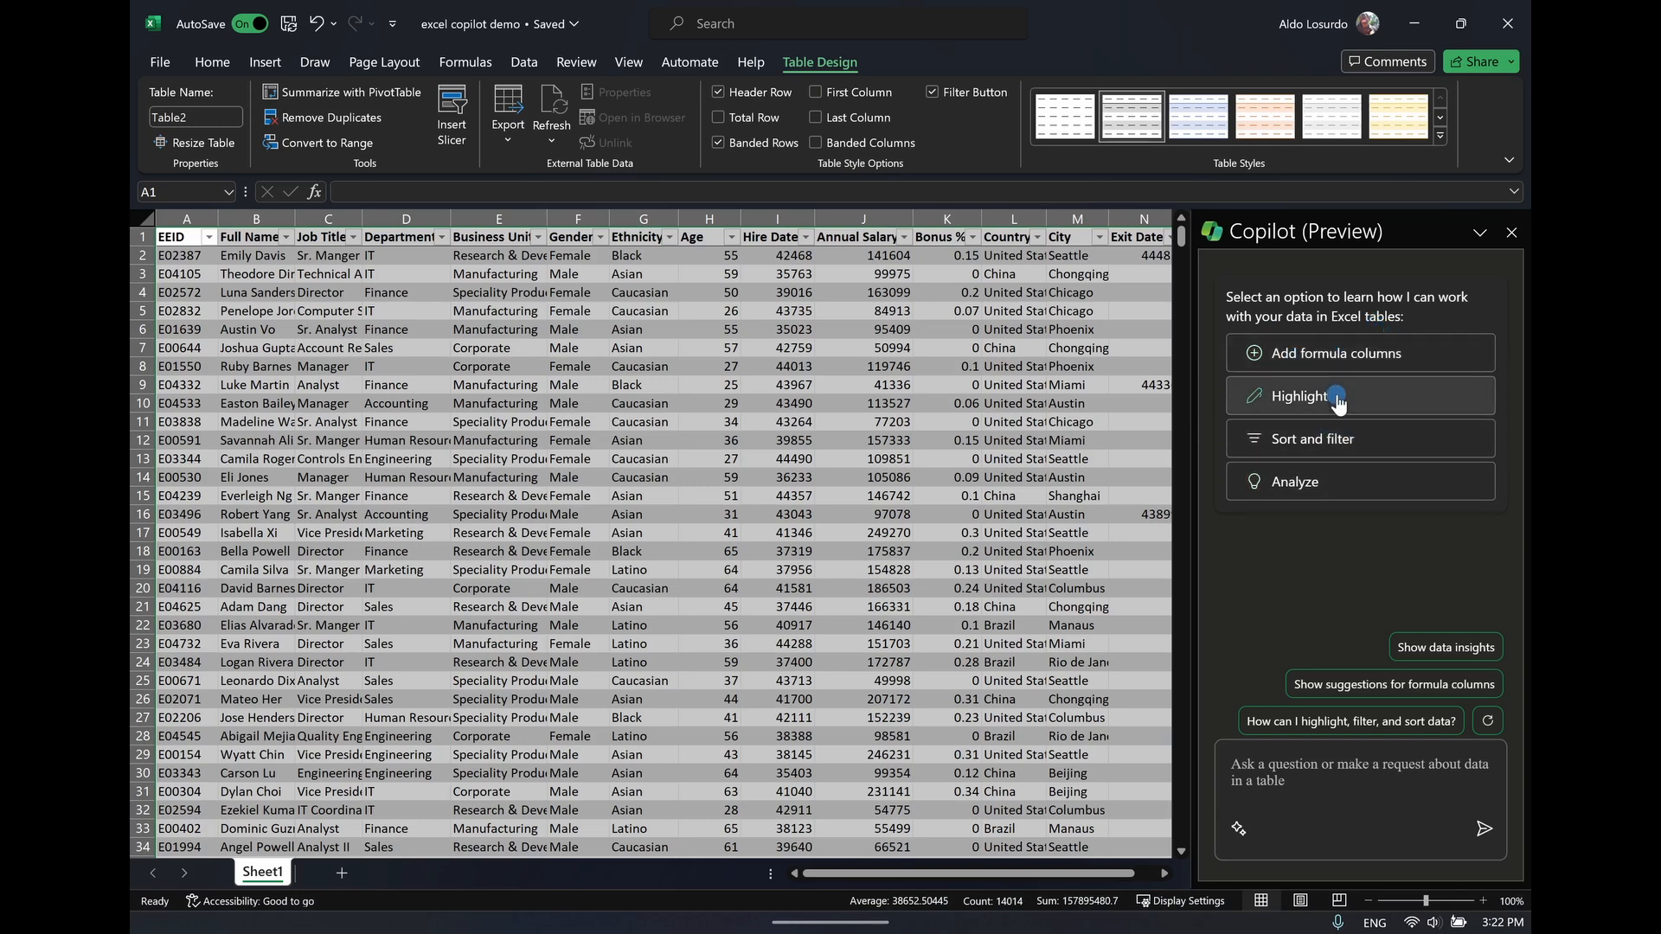
pyautogui.click(1368, 900)
pyautogui.click(1367, 901)
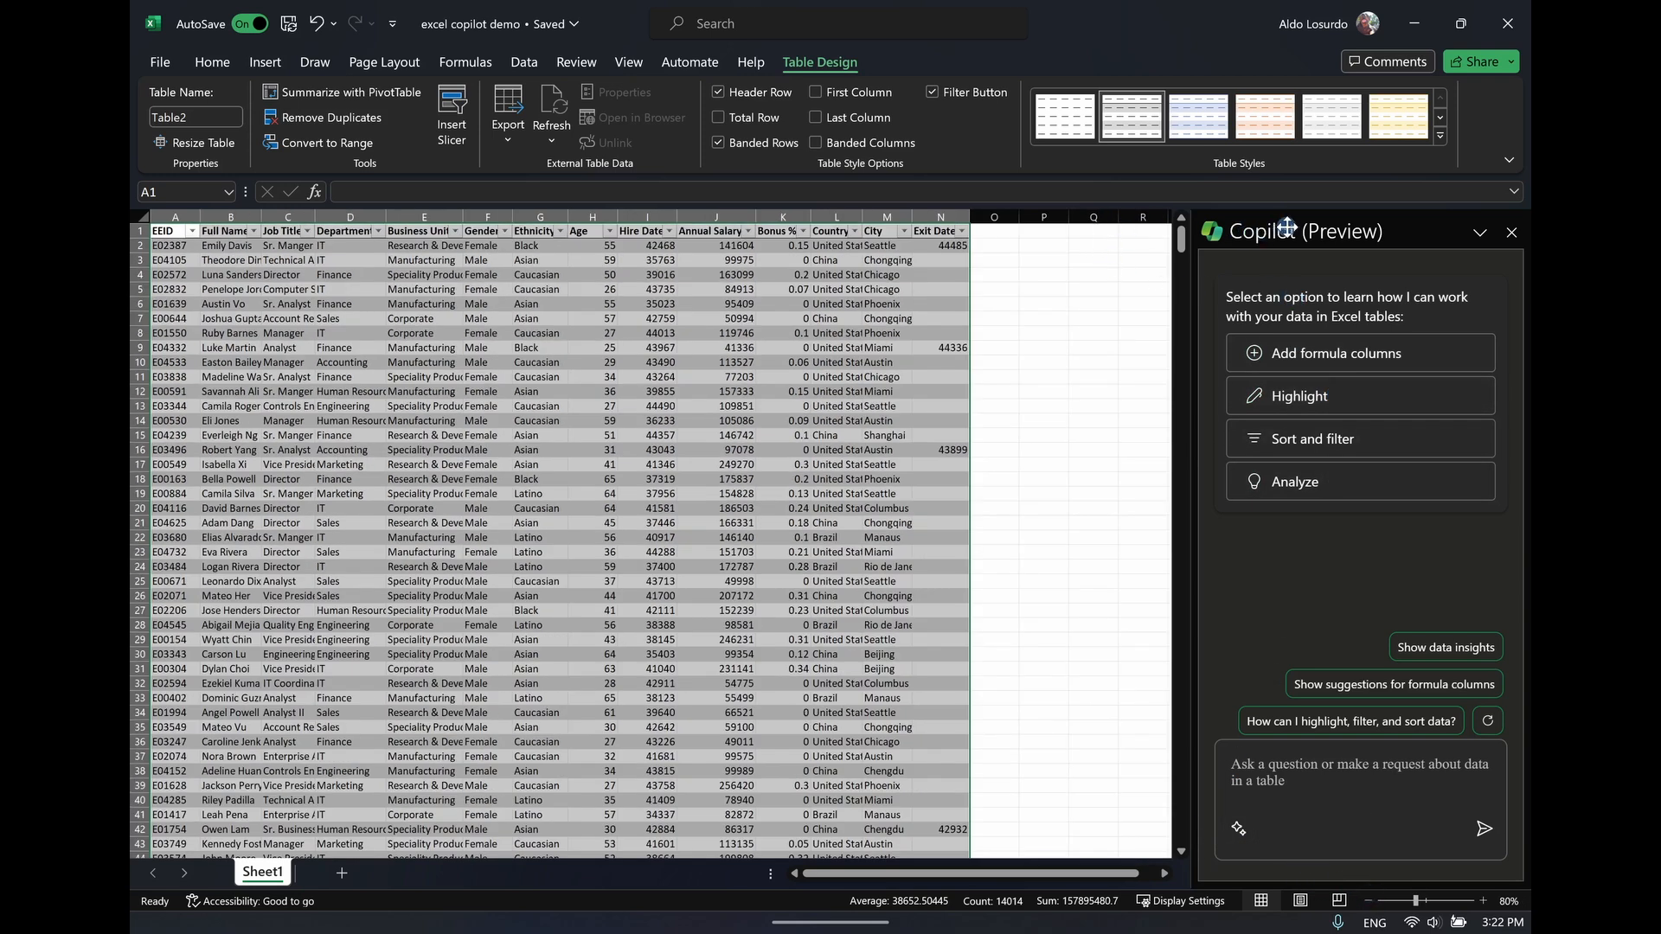
# Undock the Copilot pane, try it in other places, and dock it back in its original place
pyautogui.moveTo(1286, 226); pyautogui.dragTo(131, 322)
pyautogui.moveTo(268, 231); pyautogui.dragTo(857, 152)
pyautogui.moveTo(937, 349); pyautogui.dragTo(1156, 453)
pyautogui.doubleClick(911, 158)
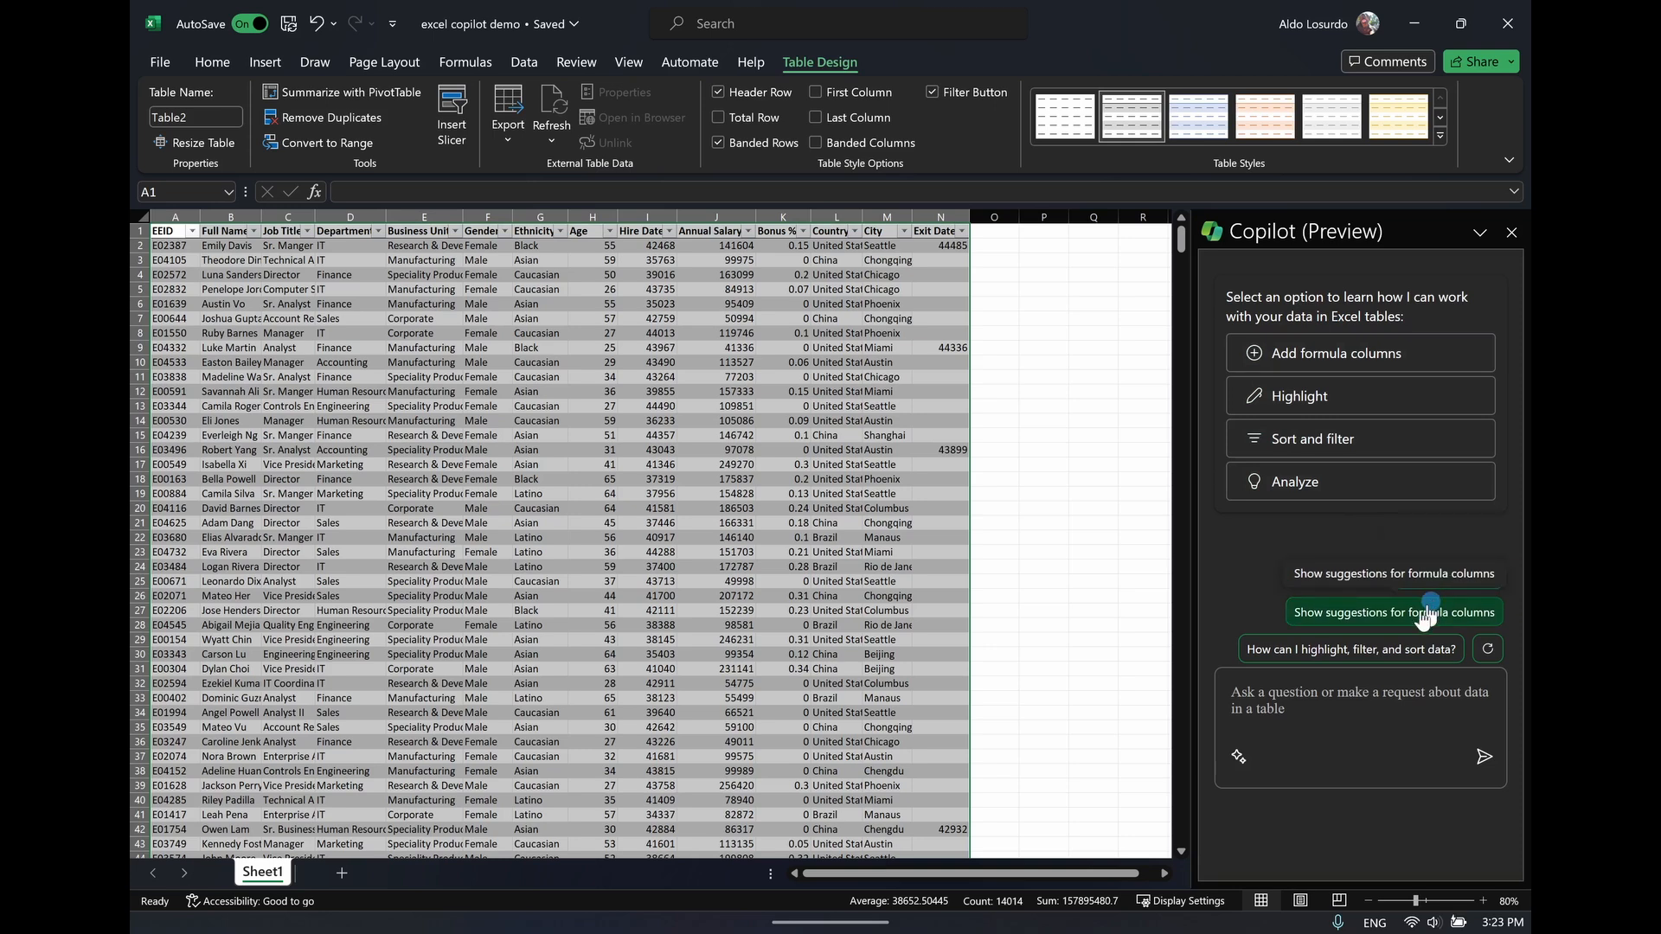
# Refresh the suggested prompts and ask "How can Copilot help?" from the Prompt Guide
pyautogui.click(1496, 652)
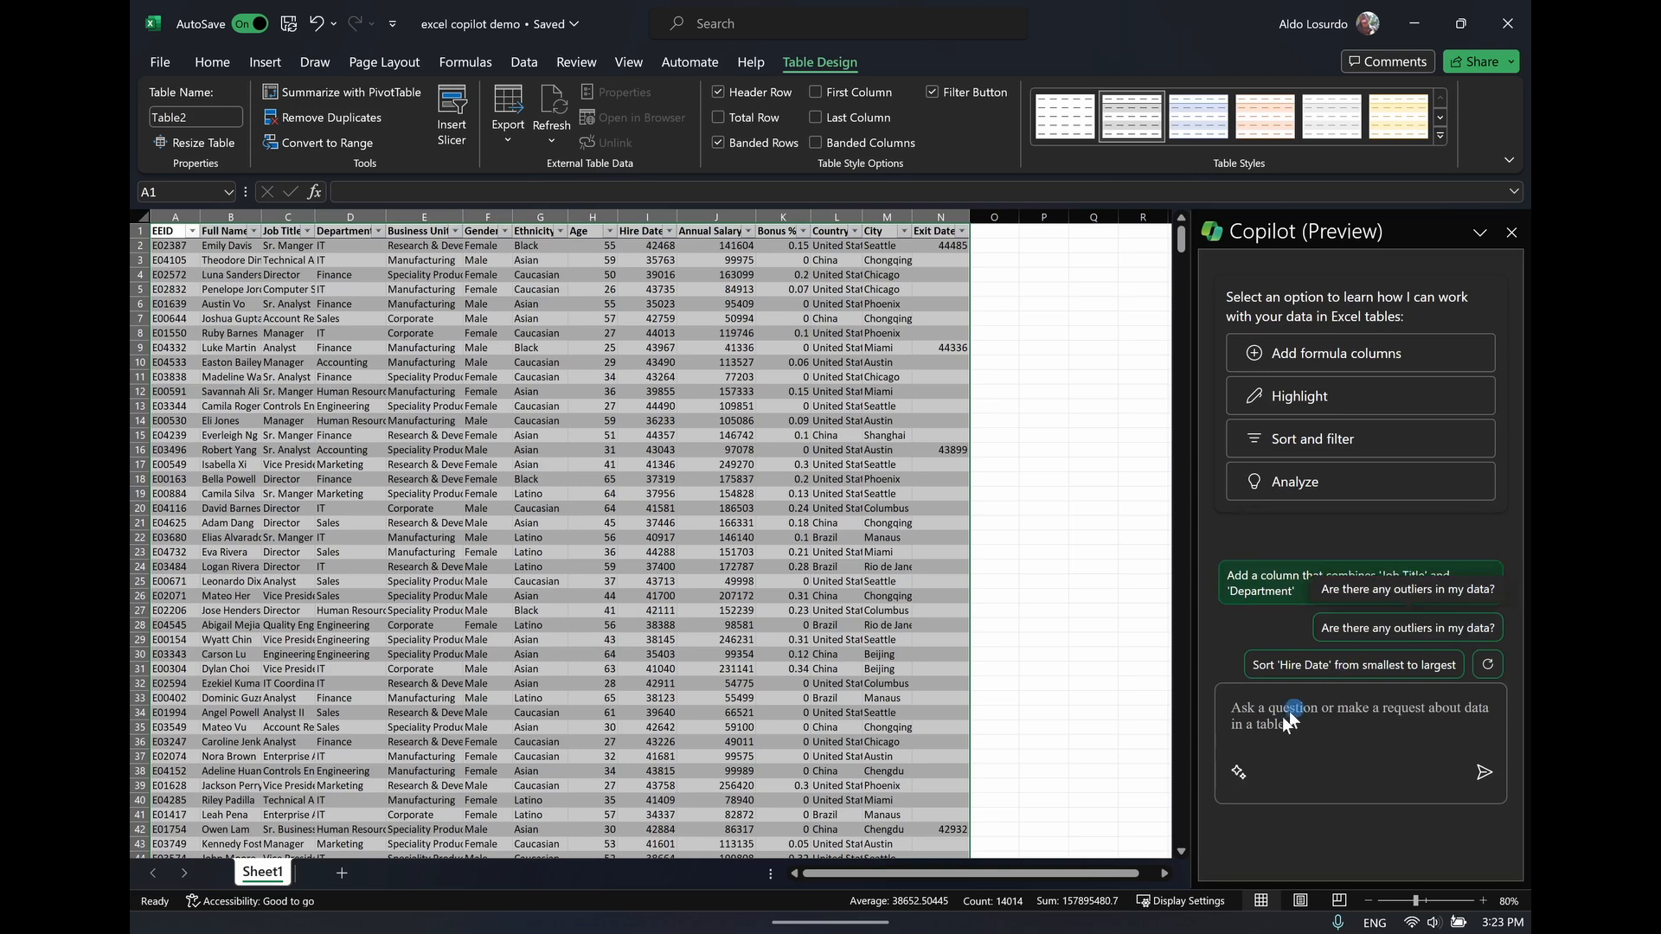
pyautogui.click(1235, 775)
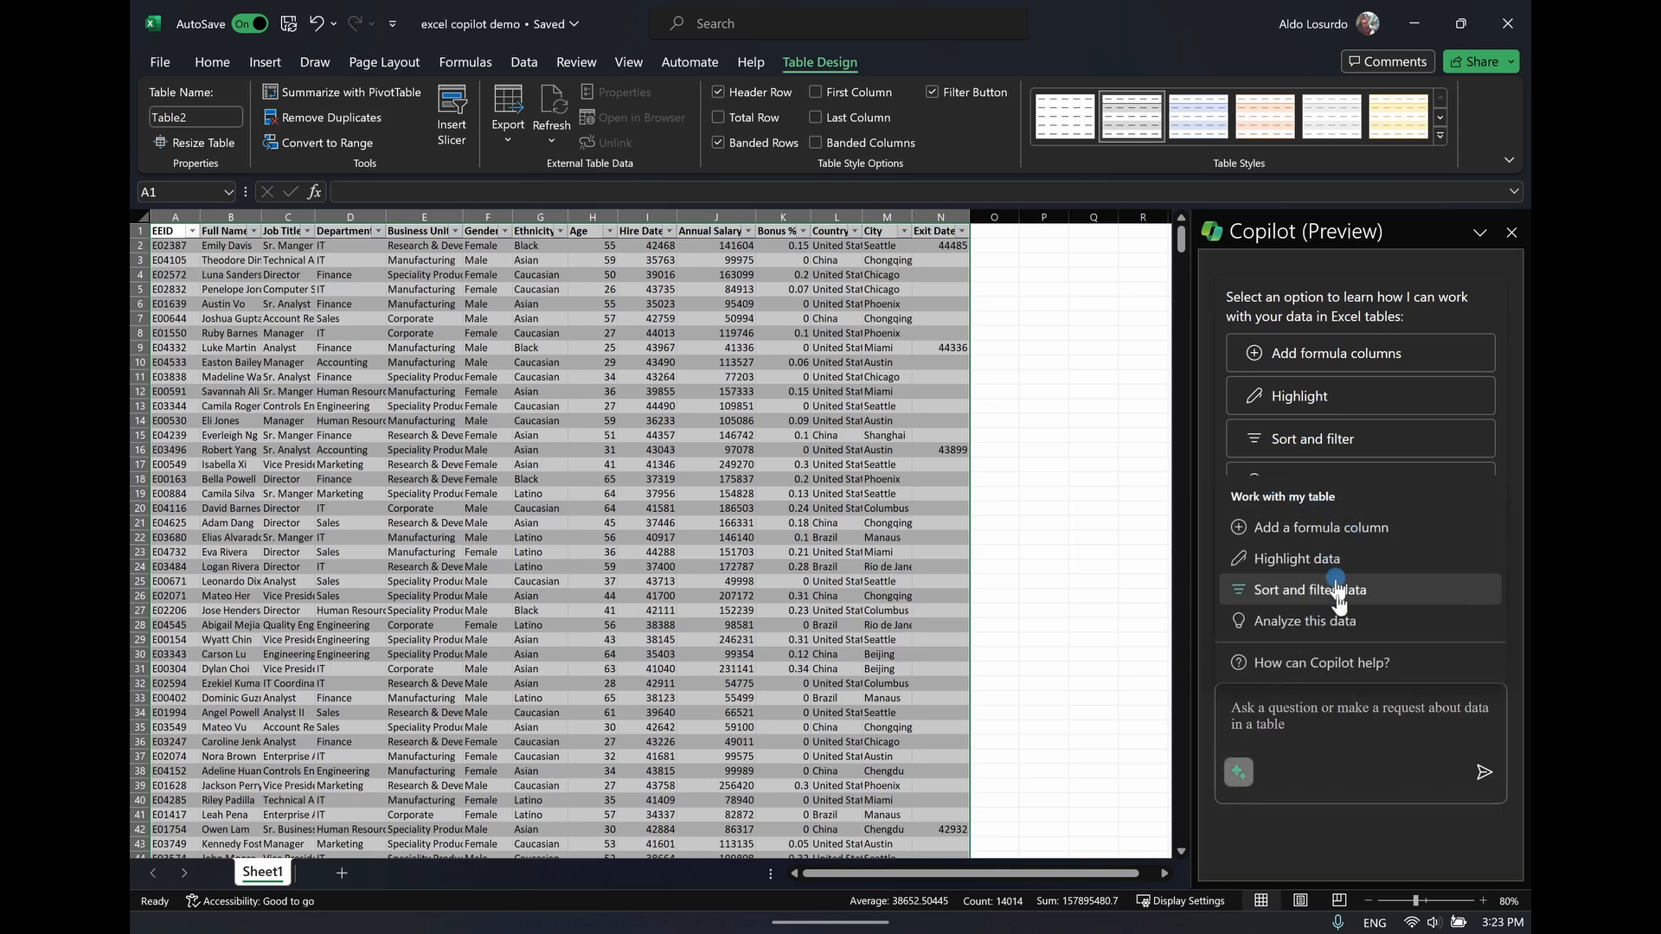
pyautogui.click(1333, 664)
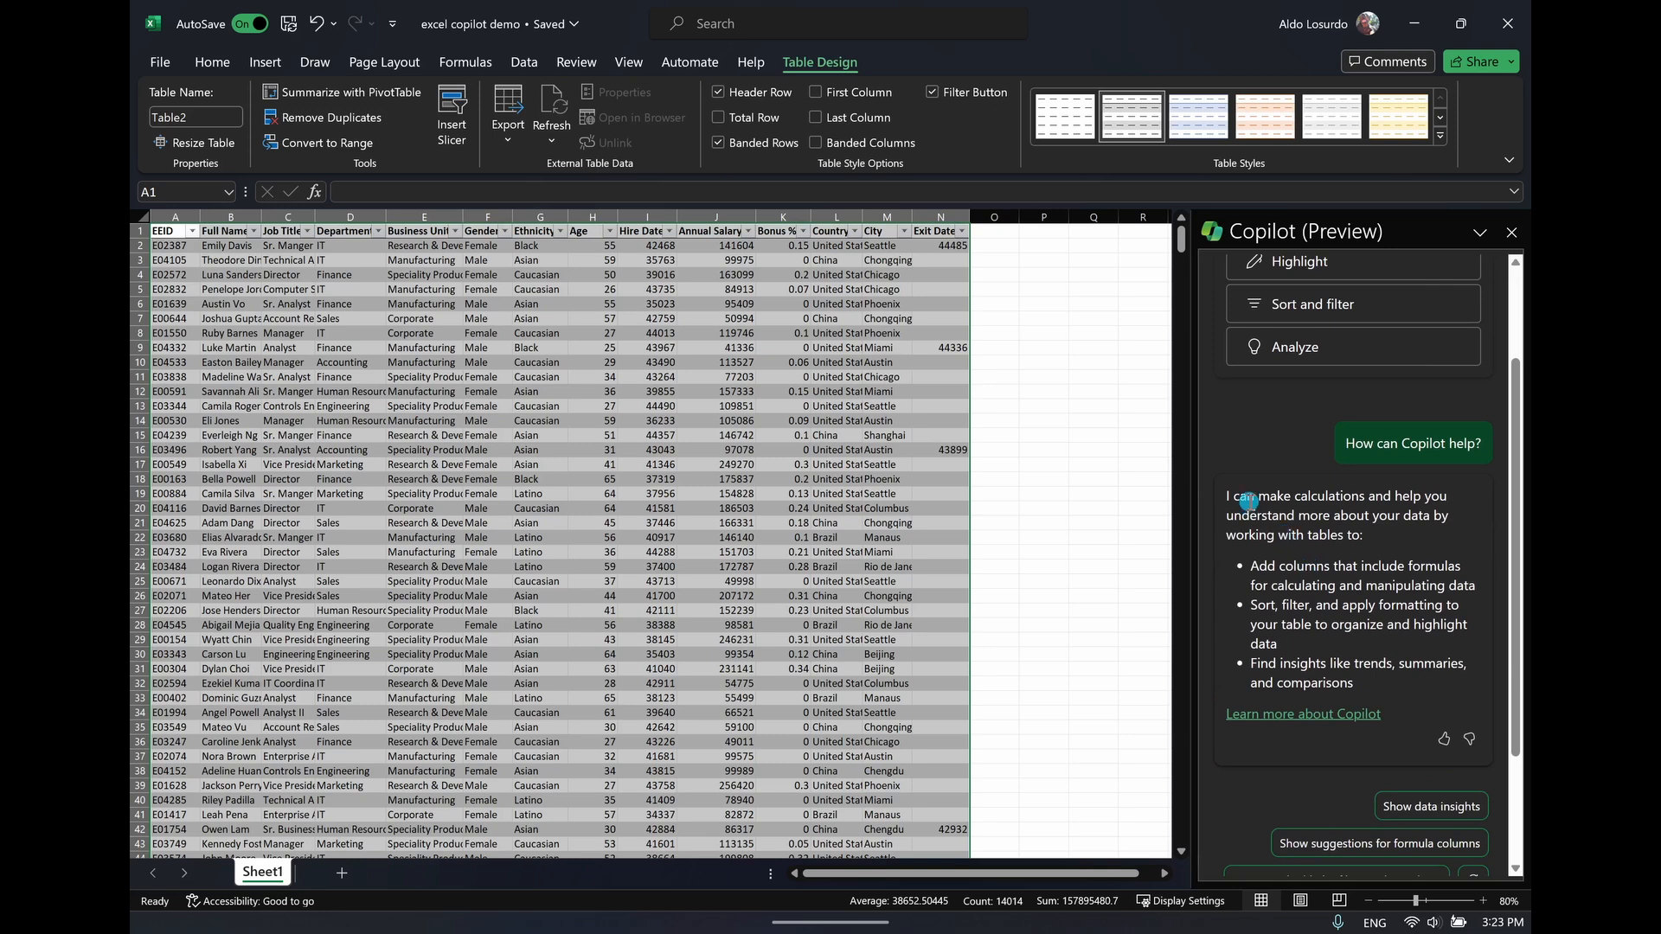
# Review Copilot's capability summary and the sample prompts on its linked help page, and close the page
pyautogui.moveTo(1248, 499); pyautogui.dragTo(1365, 642)
pyautogui.click(1366, 653)
pyautogui.click(1305, 711)
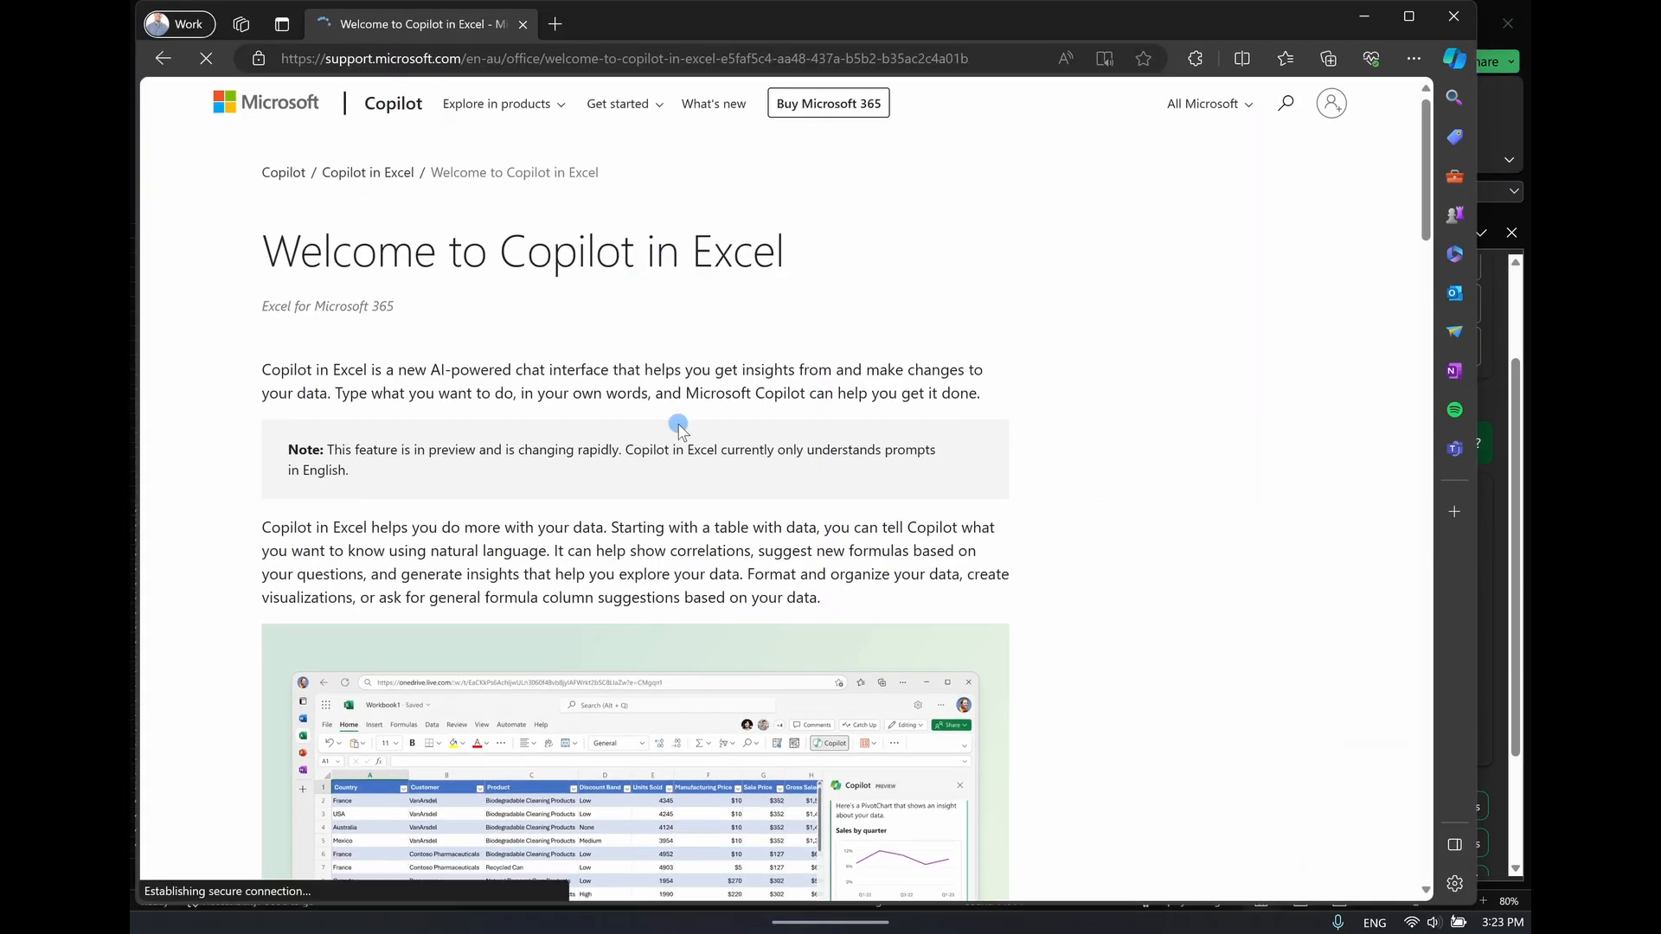
pyautogui.scroll(-15, 679, 428)
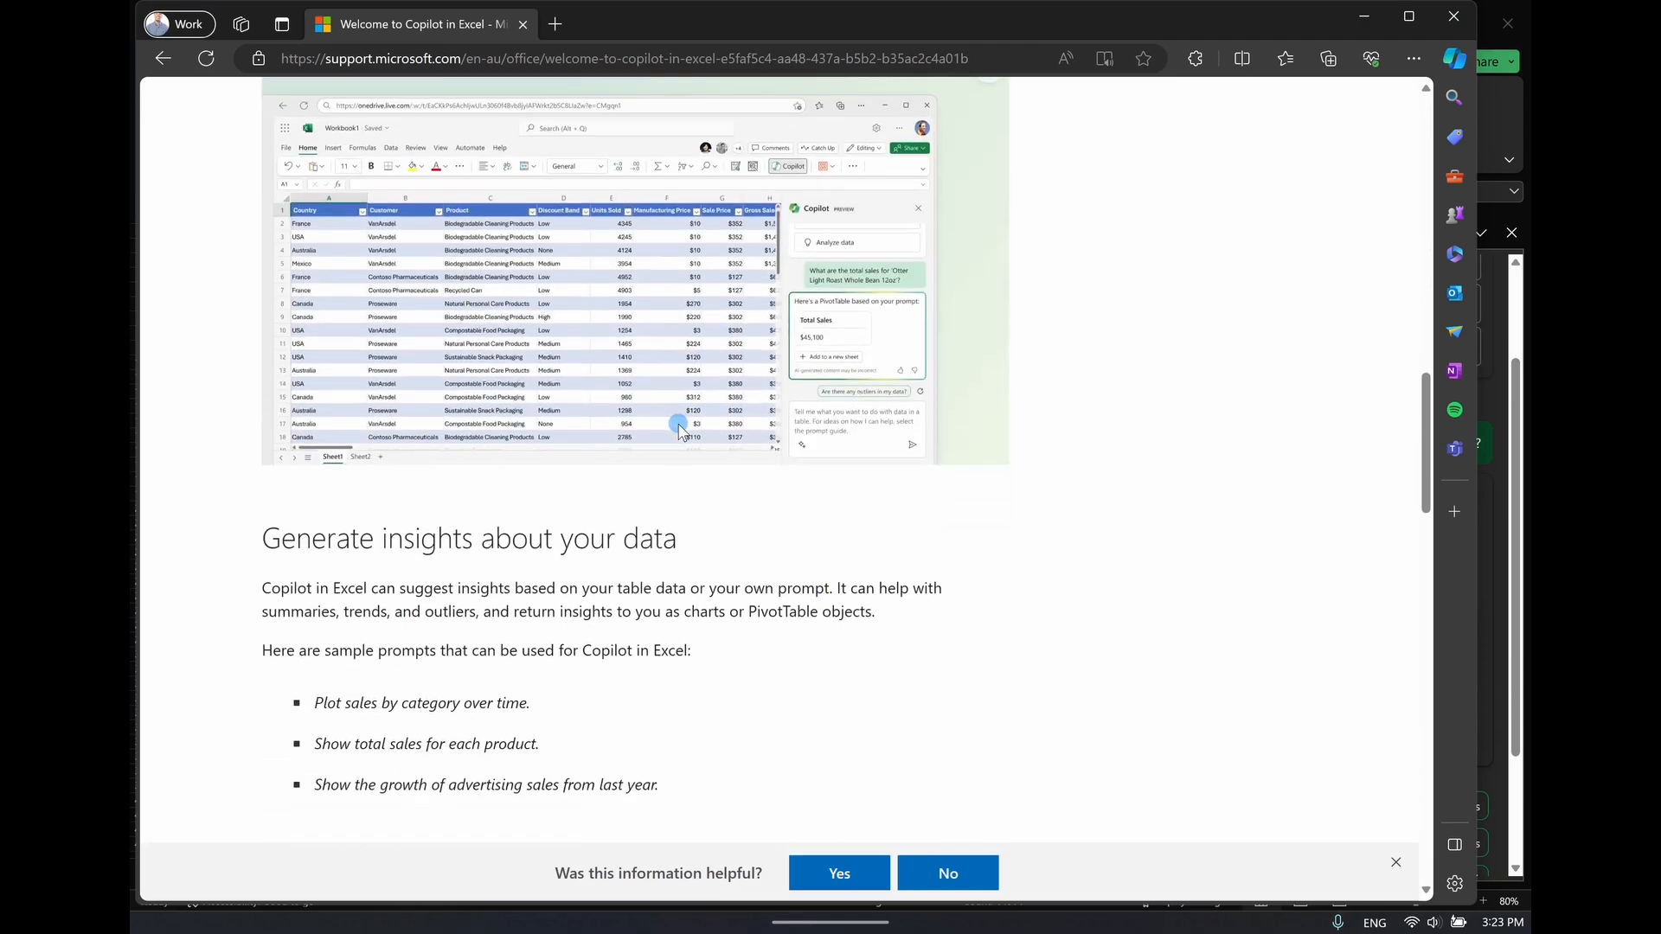
pyautogui.scroll(-4, 679, 428)
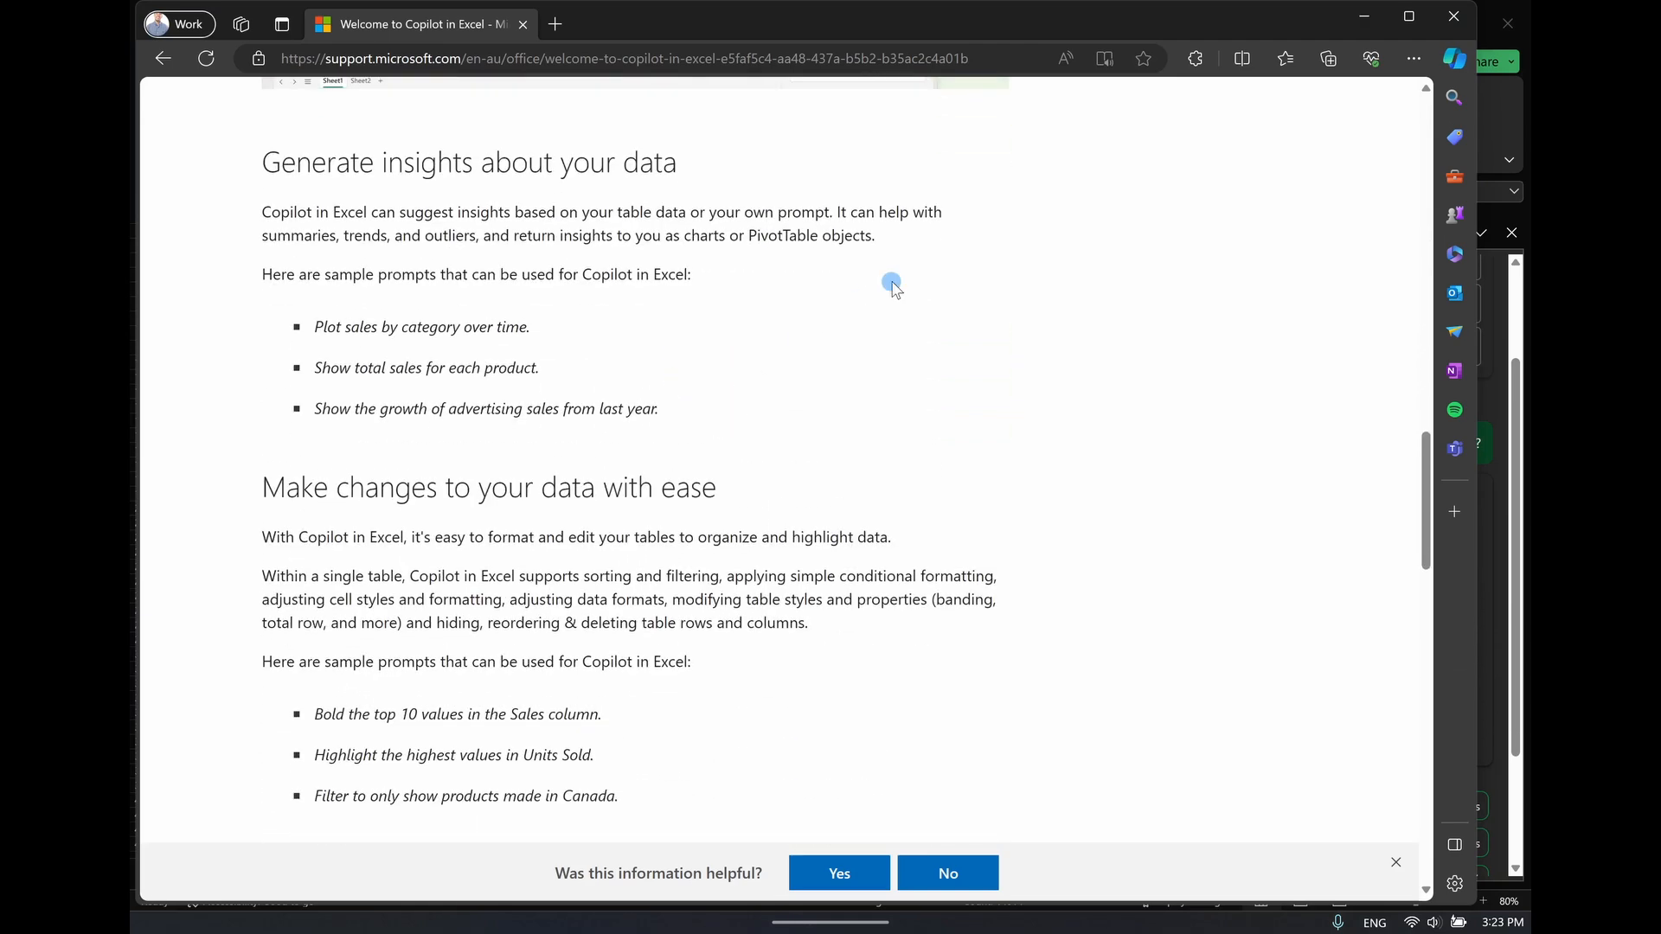
pyautogui.click(1454, 19)
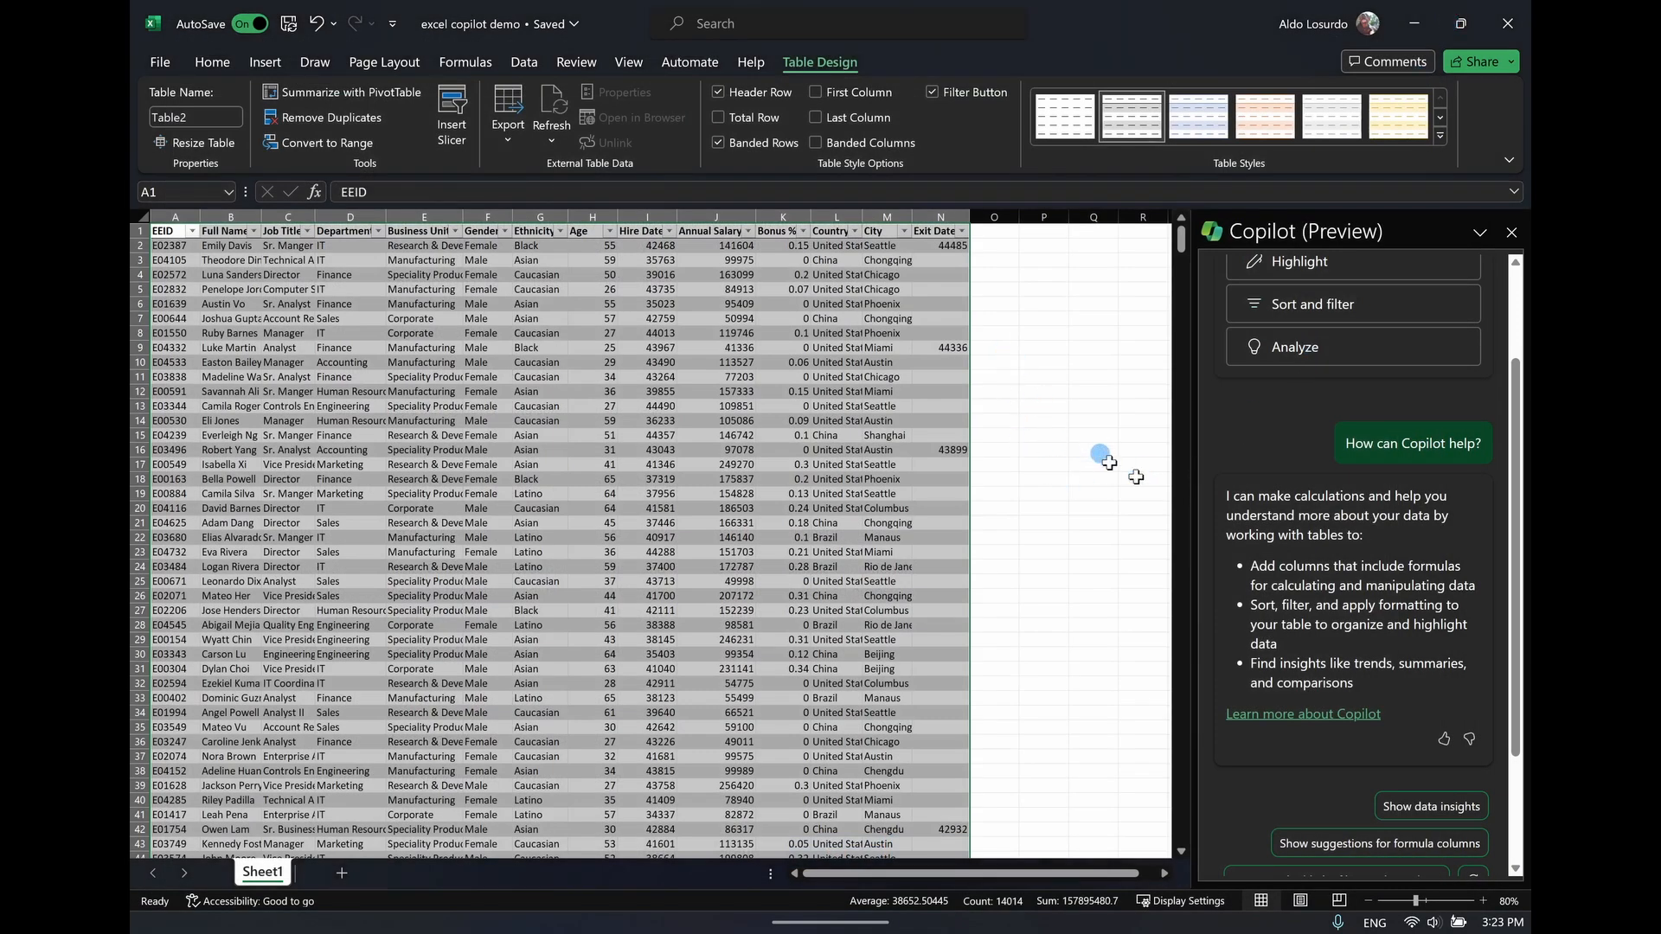
# Switch to Sticky Notes and copy the prompt "highlight the top 10 annual salary earners"
pyautogui.scroll(2, 1518, 484)
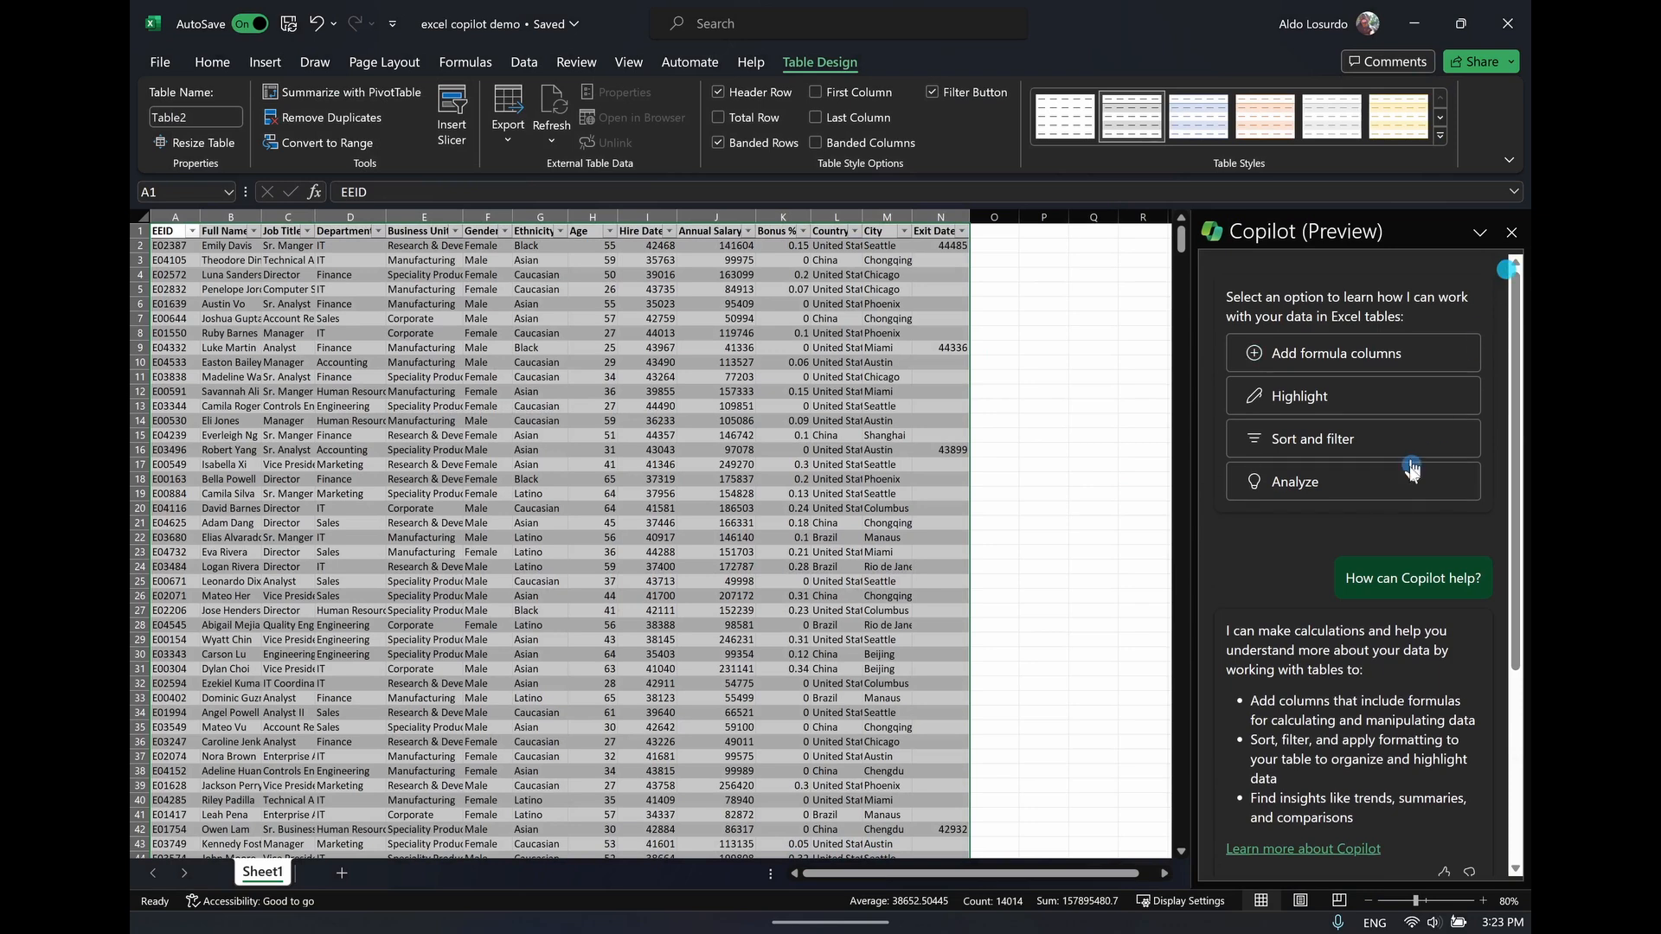
pyautogui.scroll(-4, 1372, 574)
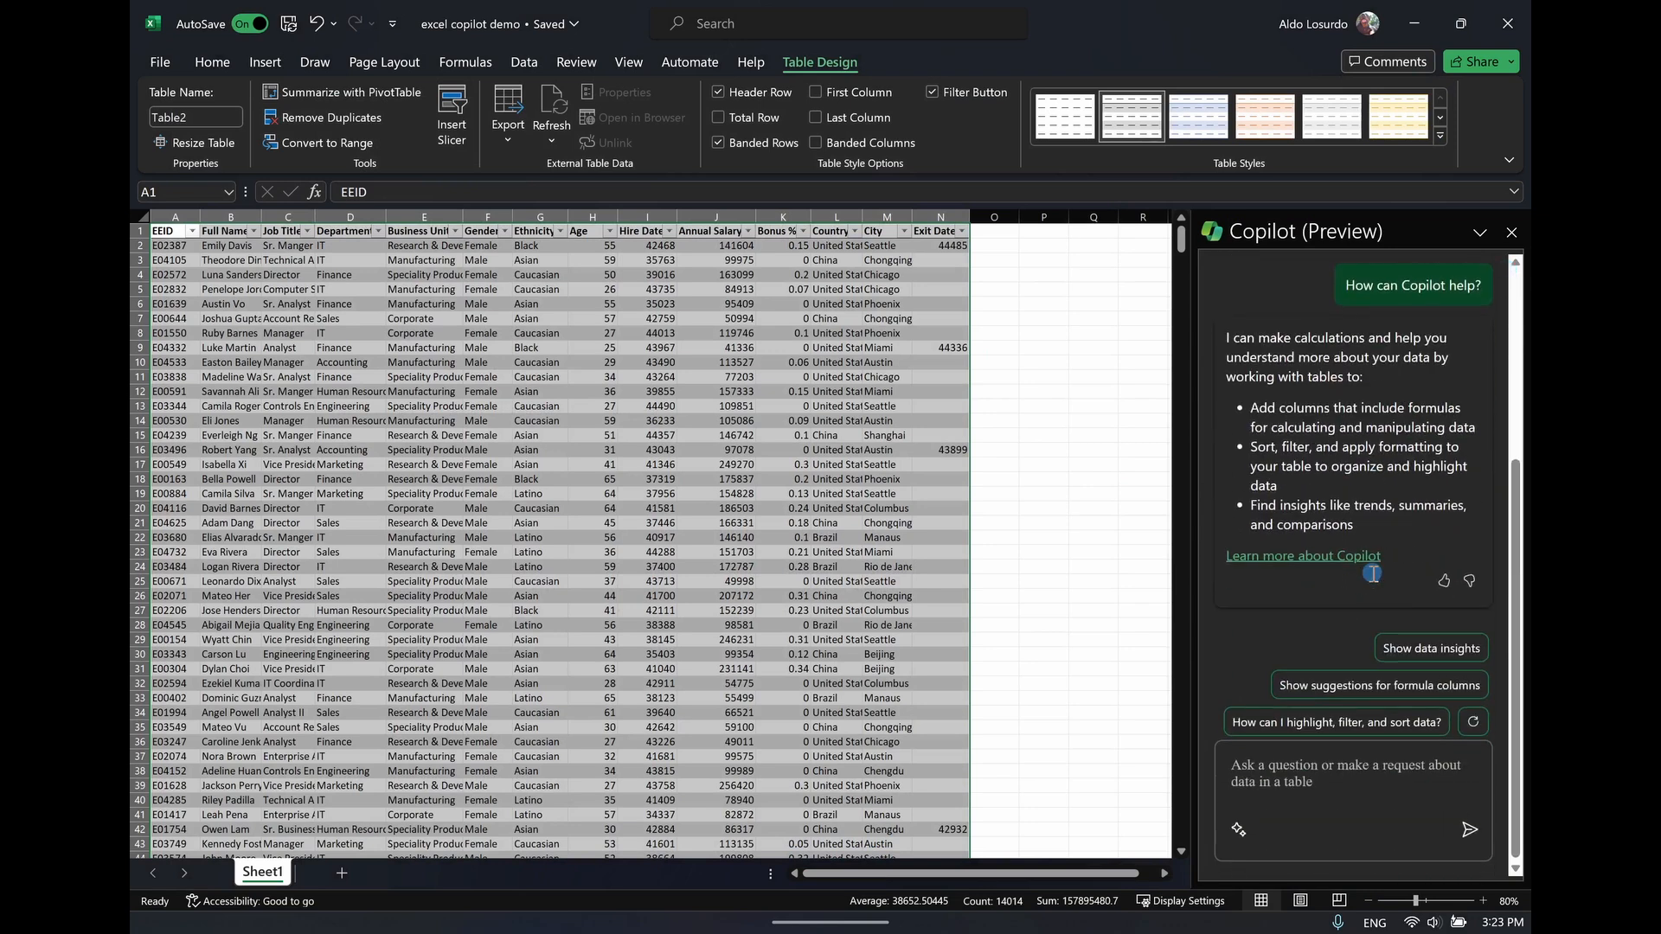
pyautogui.click(1312, 764)
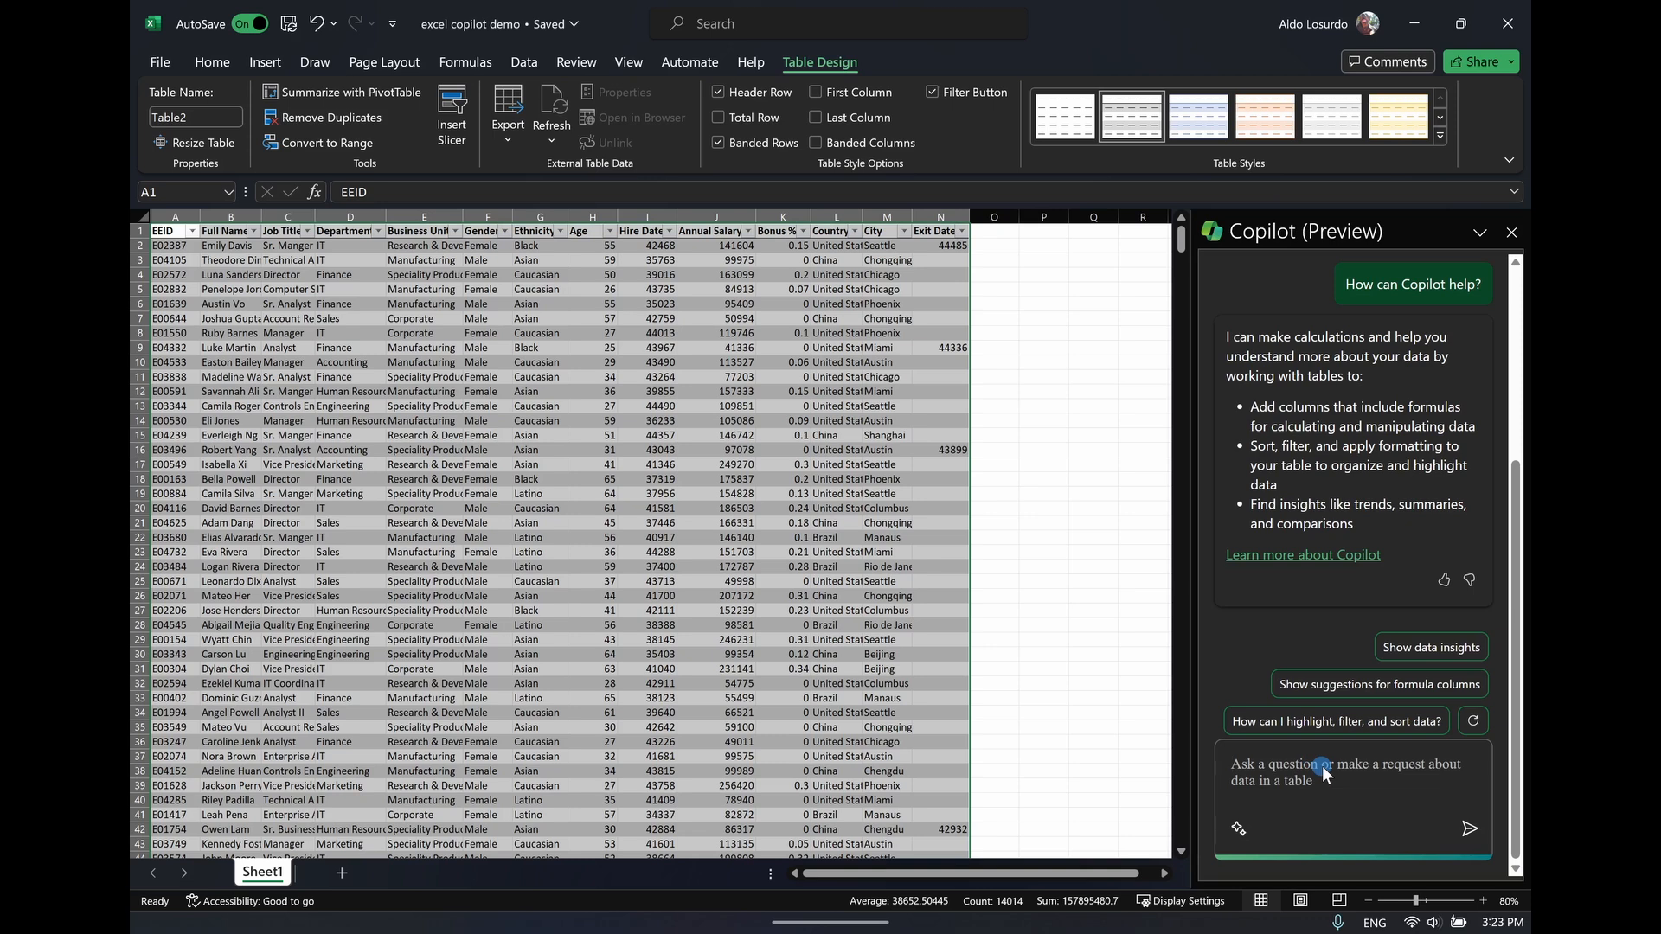
pyautogui.hotkey('alt', 'Tab')
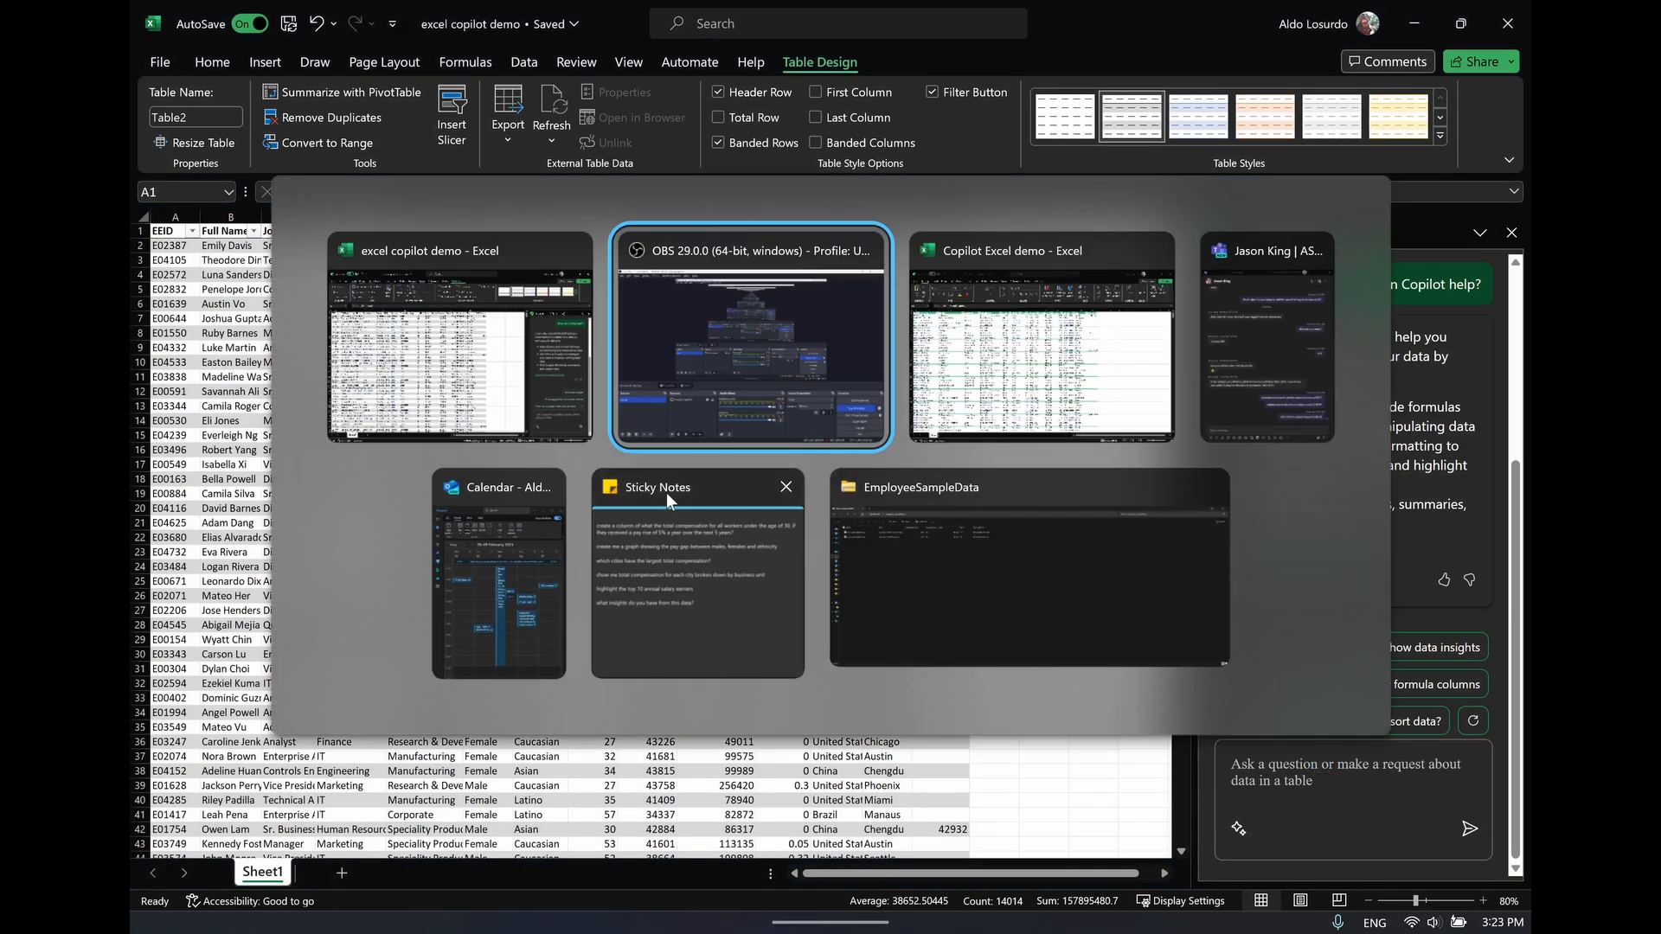
pyautogui.click(741, 567)
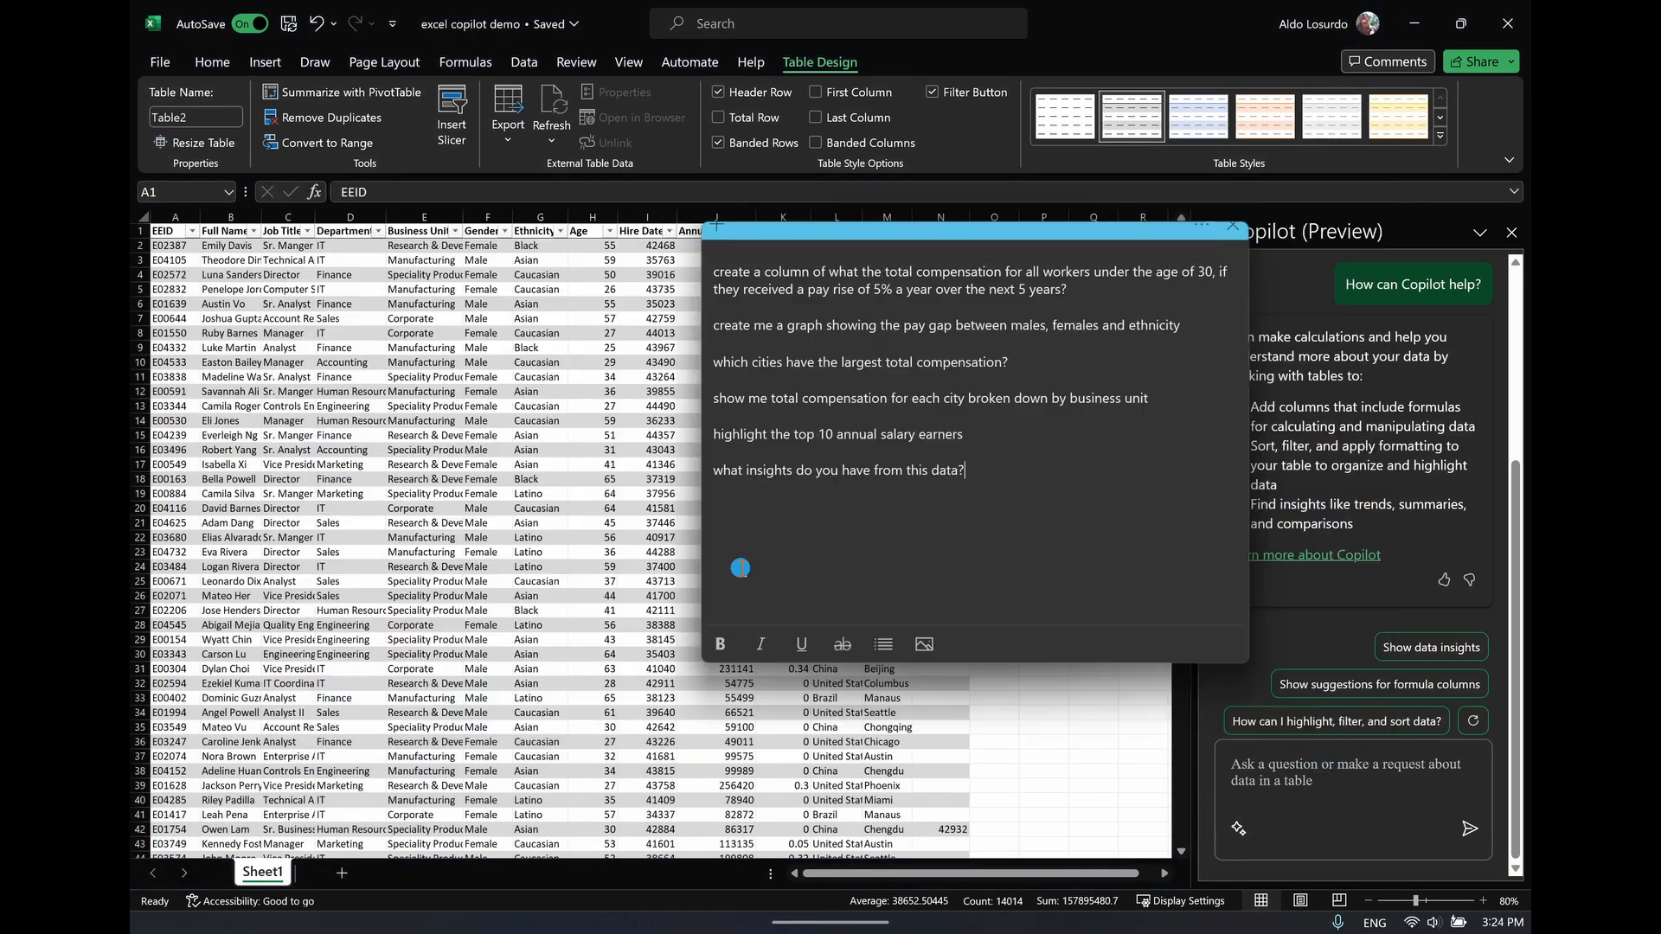
pyautogui.click(973, 433)
pyautogui.keyDown('shift'); pyautogui.click(715, 436); pyautogui.keyUp('shift')
pyautogui.hotkey('ctrl', 'c')
# Try to have Copilot highlight the top 10 annual salary earners by sending it the copied prompt, and read its reply
pyautogui.click(1277, 783)
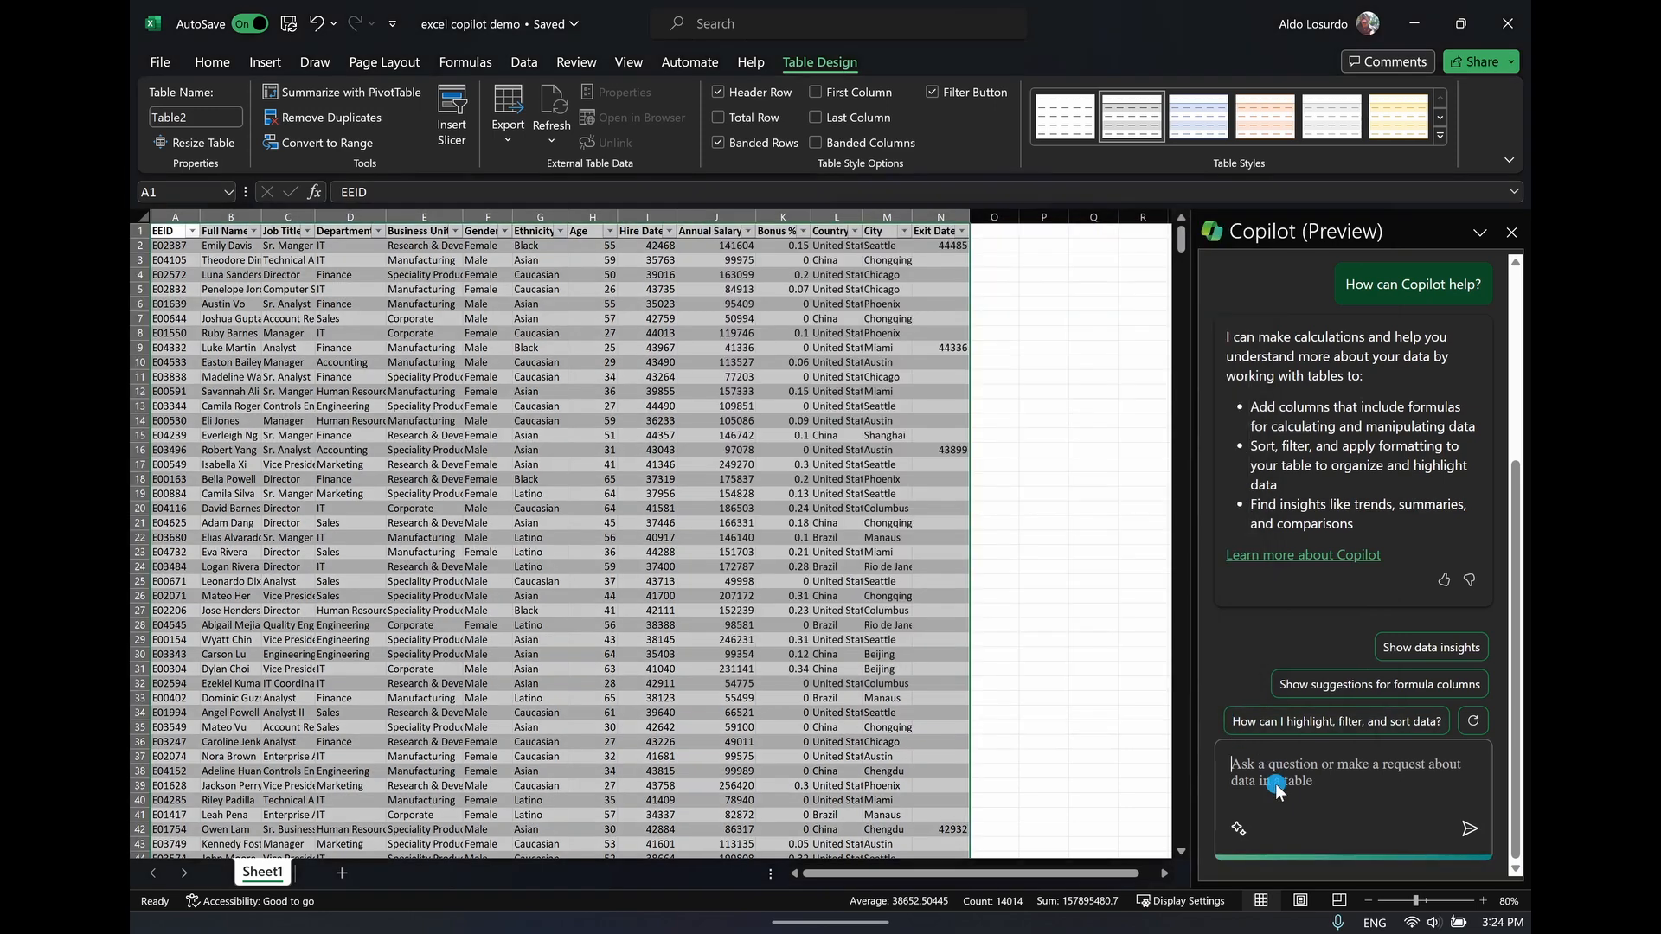
pyautogui.hotkey('ctrl', 'v')
pyautogui.click(1468, 832)
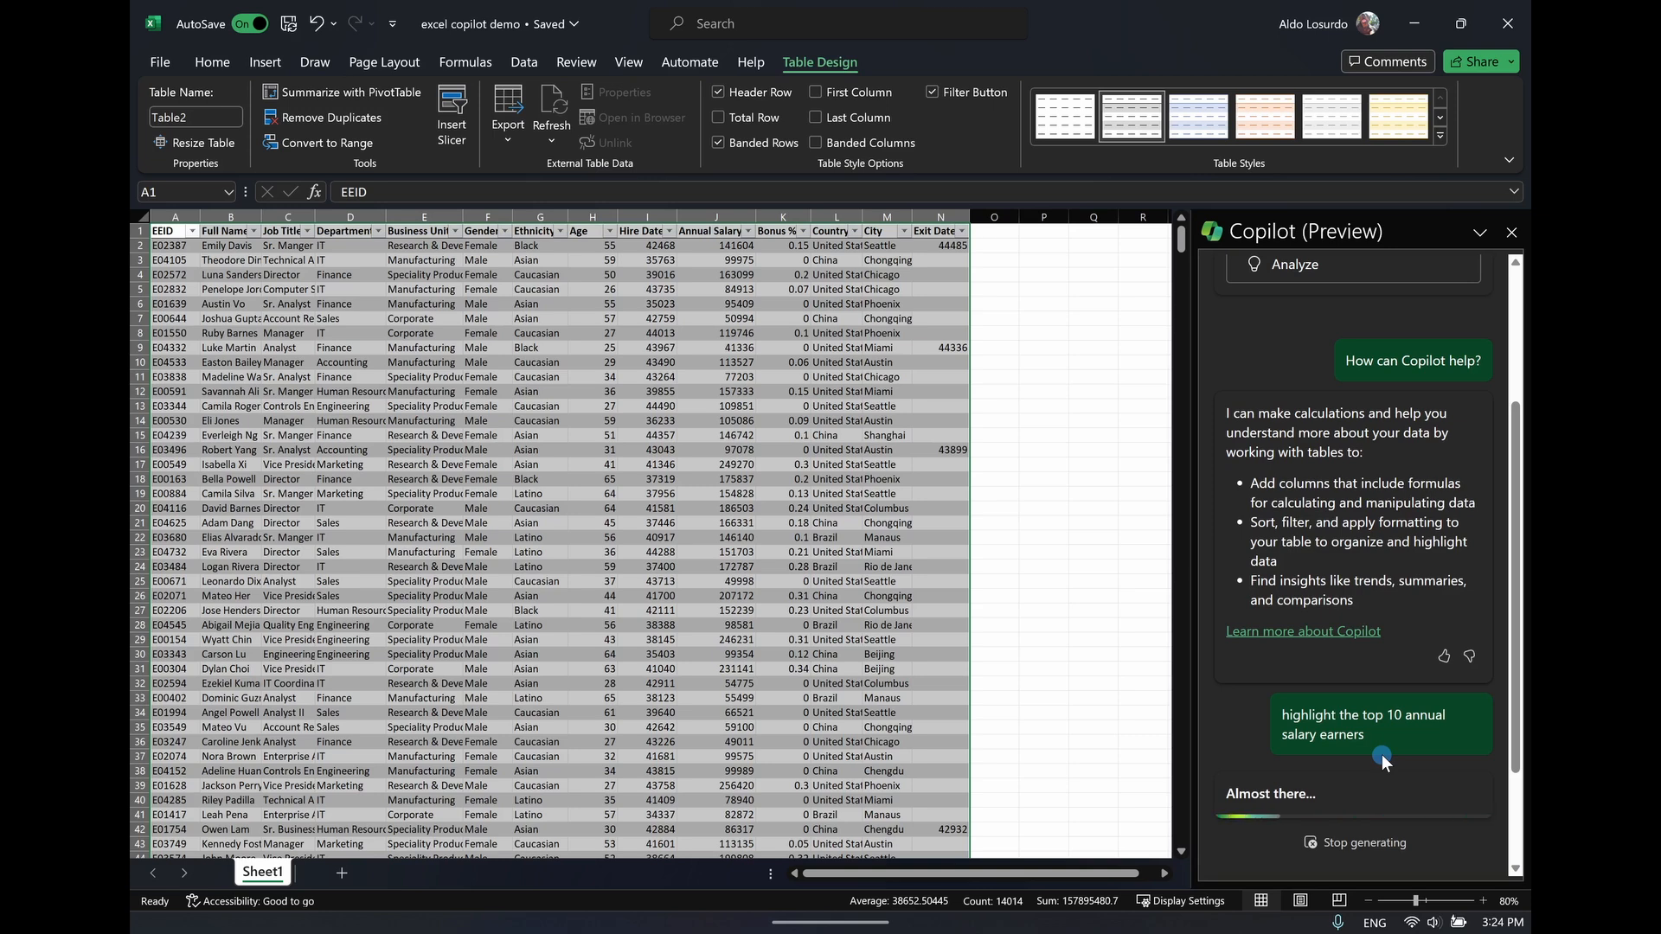
pyautogui.click(774, 394)
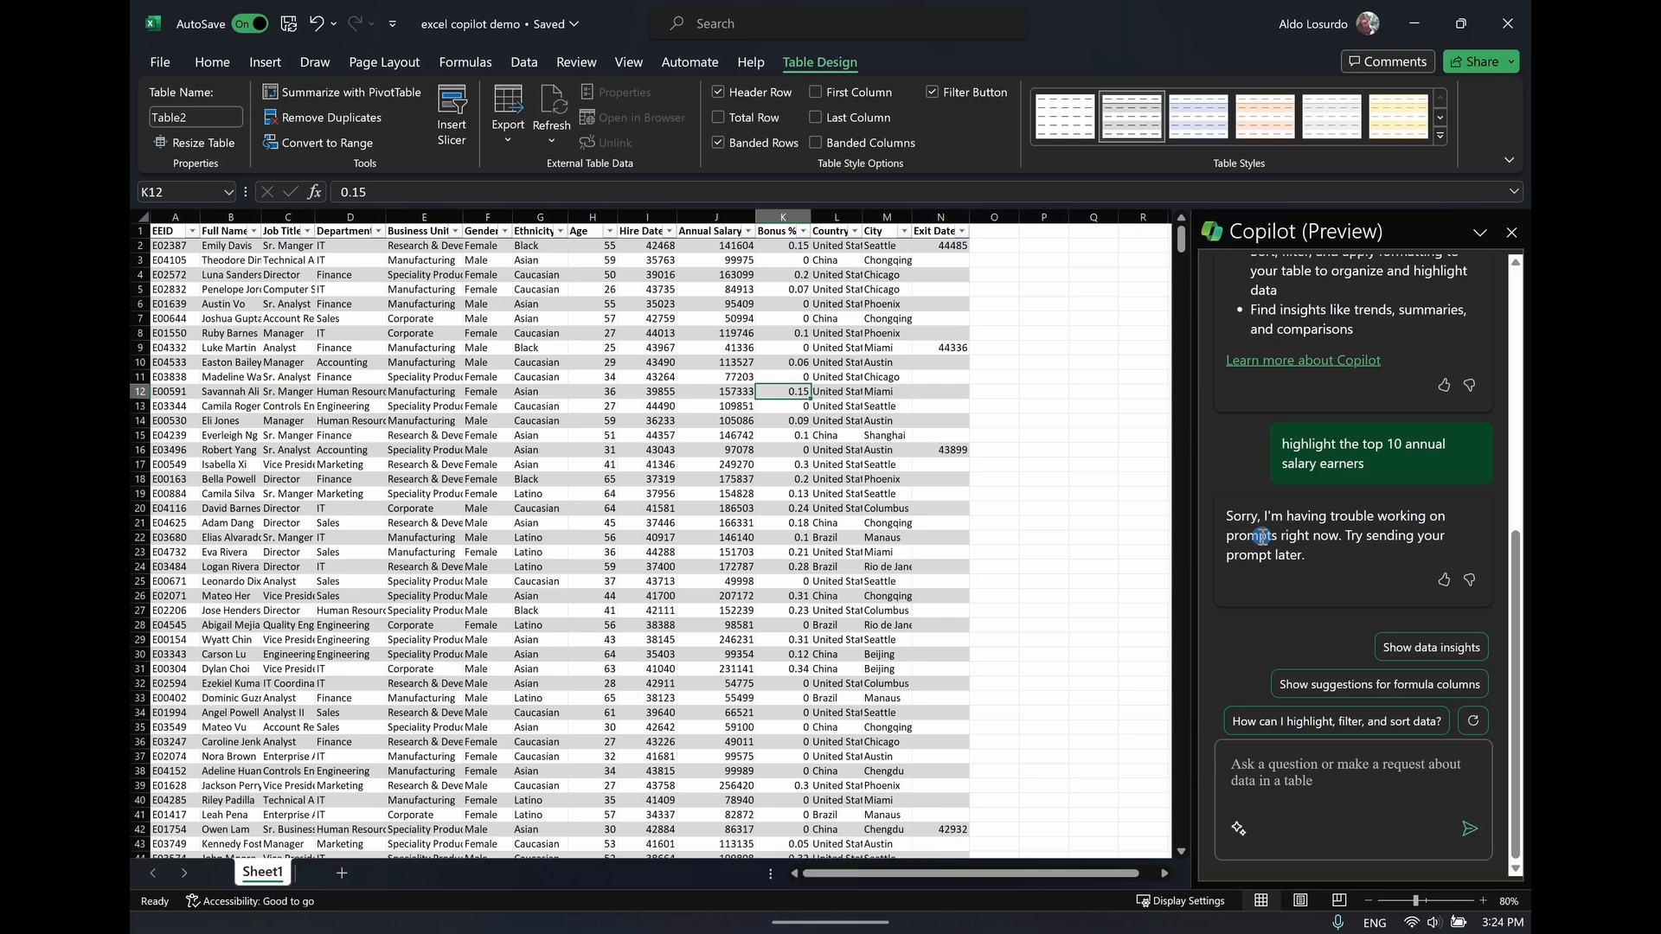
pyautogui.moveTo(1228, 518); pyautogui.dragTo(1396, 552)
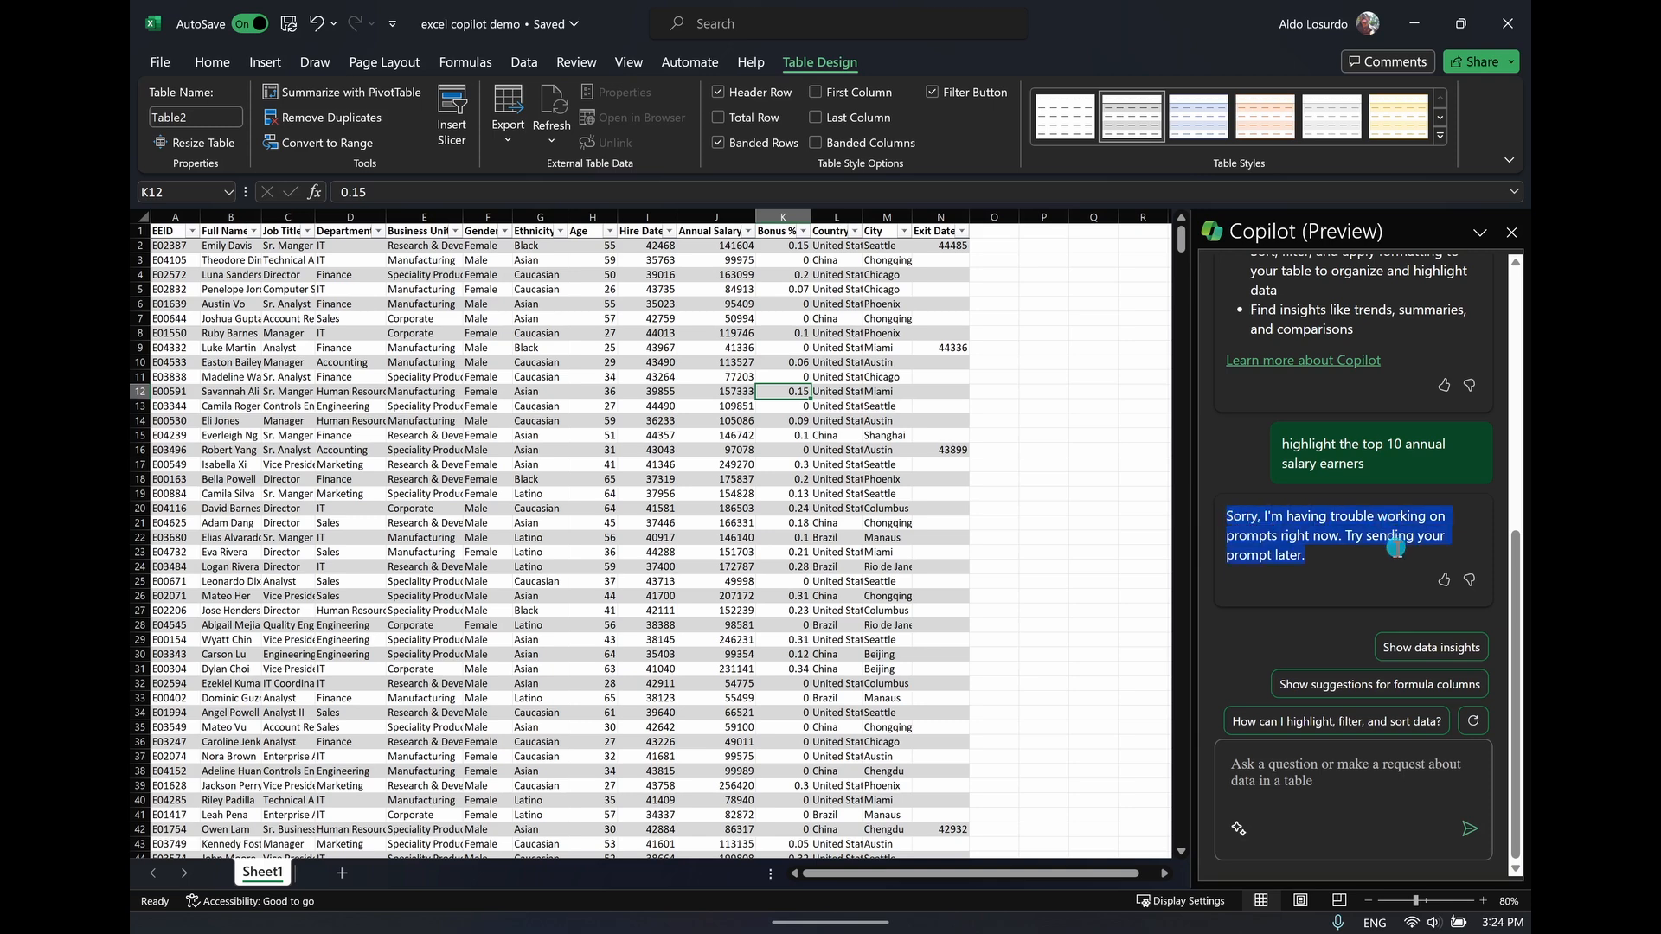
pyautogui.click(1383, 561)
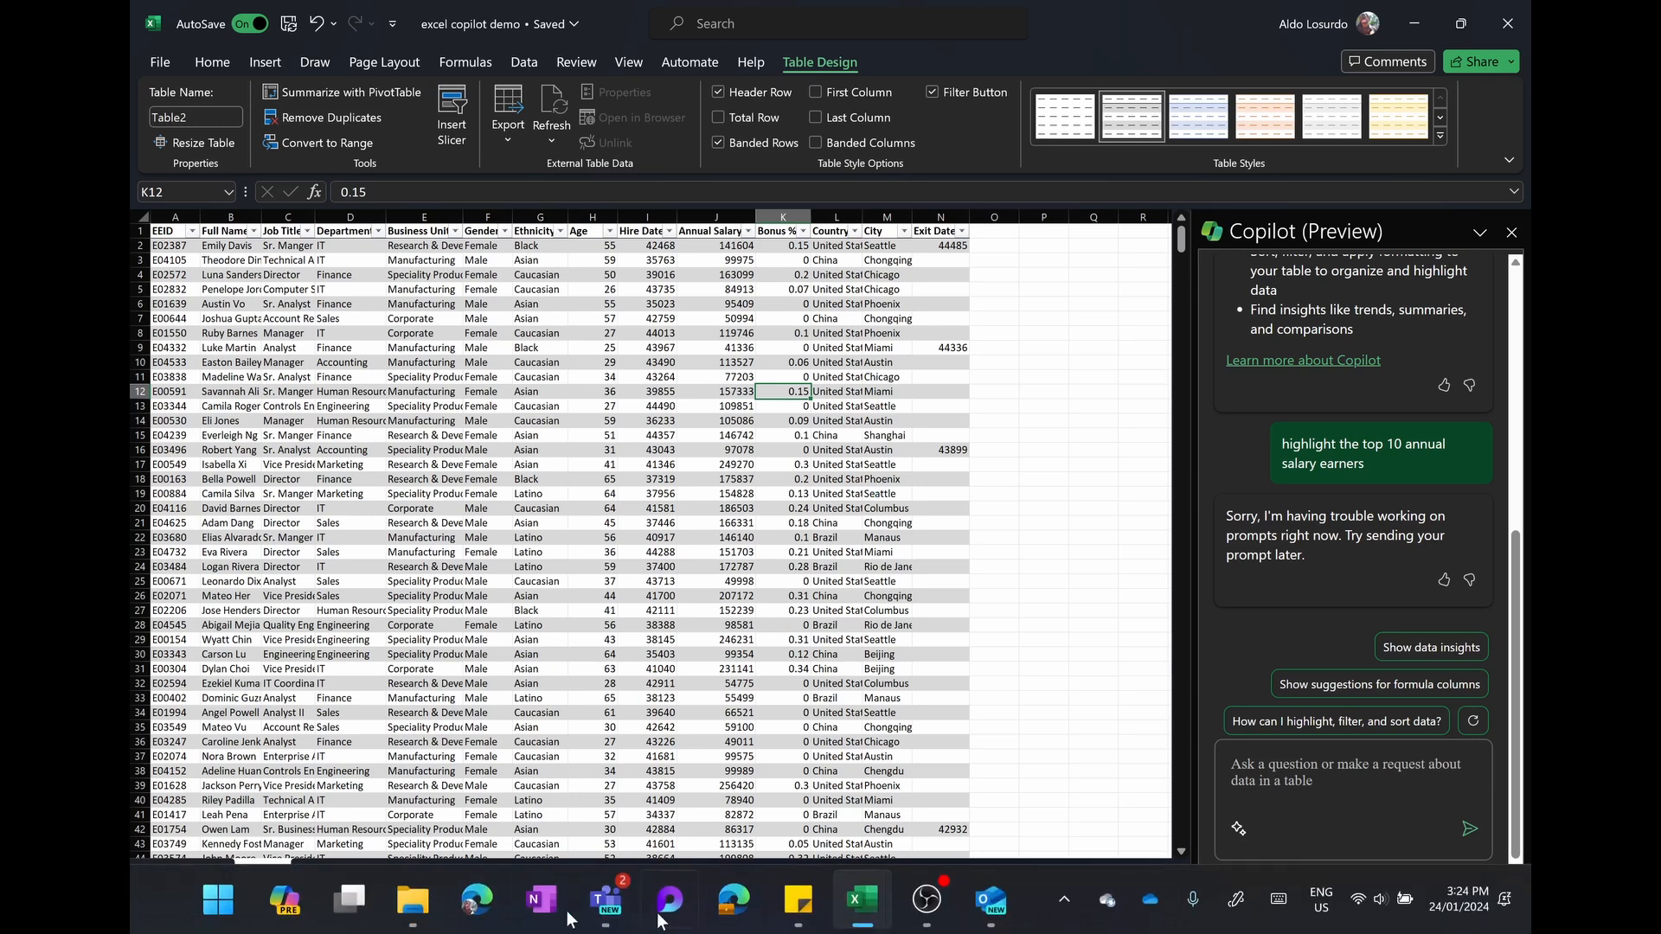
# Switch to the Edge browser, go to excel.office.com, and open the "excel copilot demo" workbook in Excel for the web
pyautogui.click(477, 901)
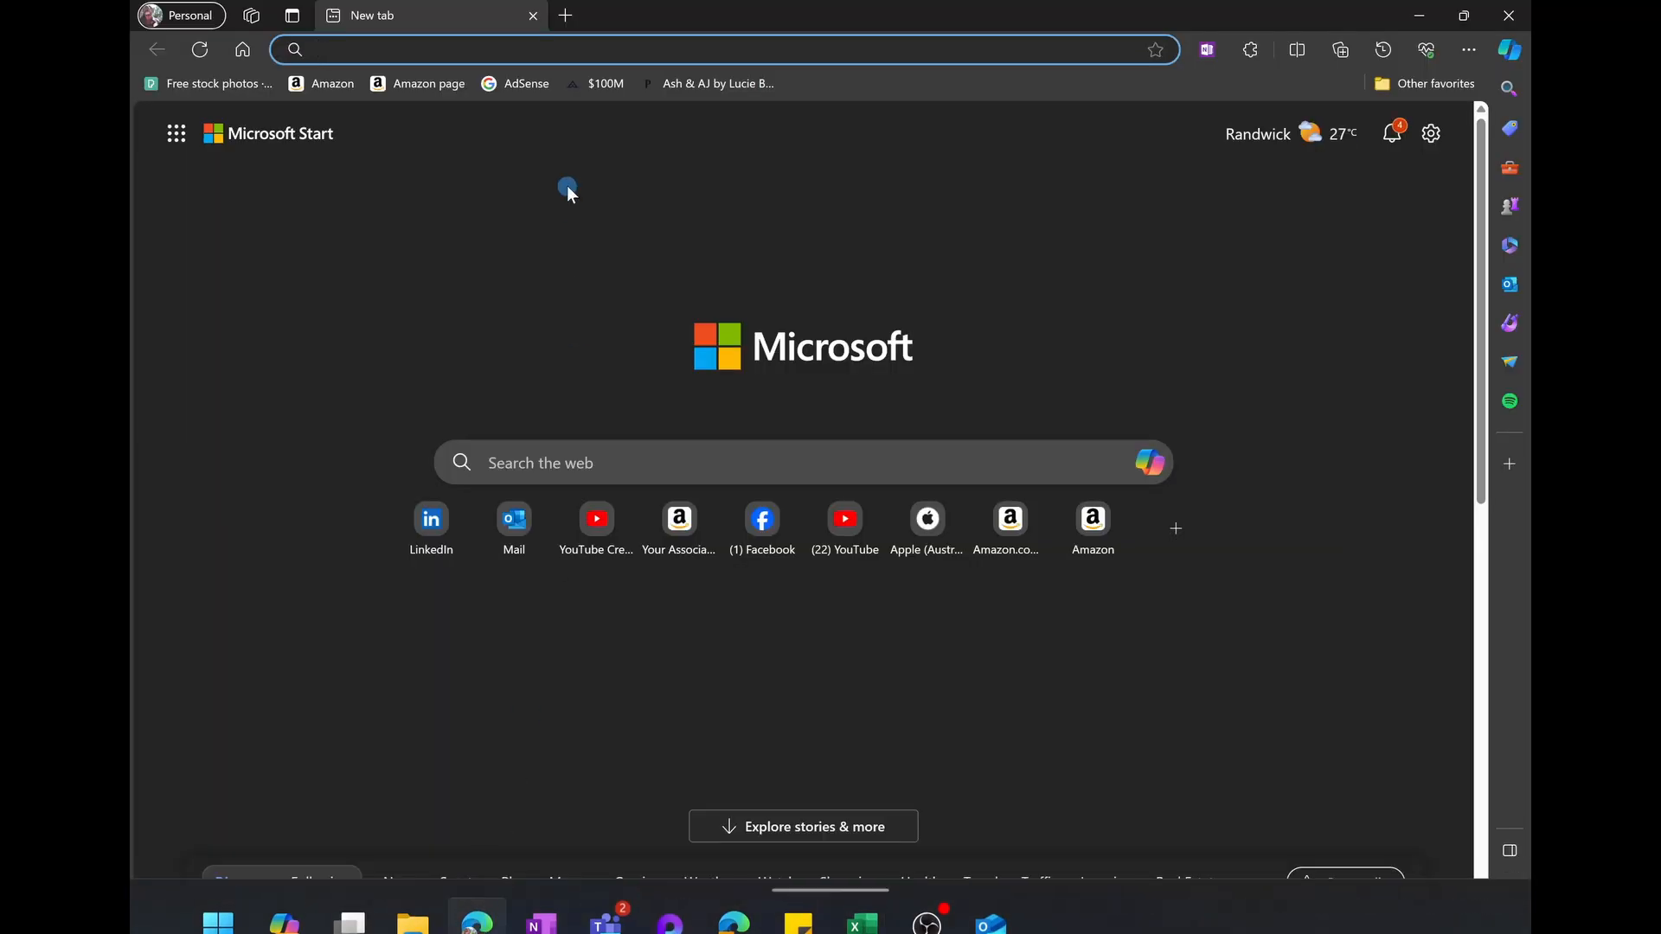
pyautogui.write('co')
pyautogui.press('BackSpace')
pyautogui.press('BackSpace')
pyautogui.press('BackSpace')
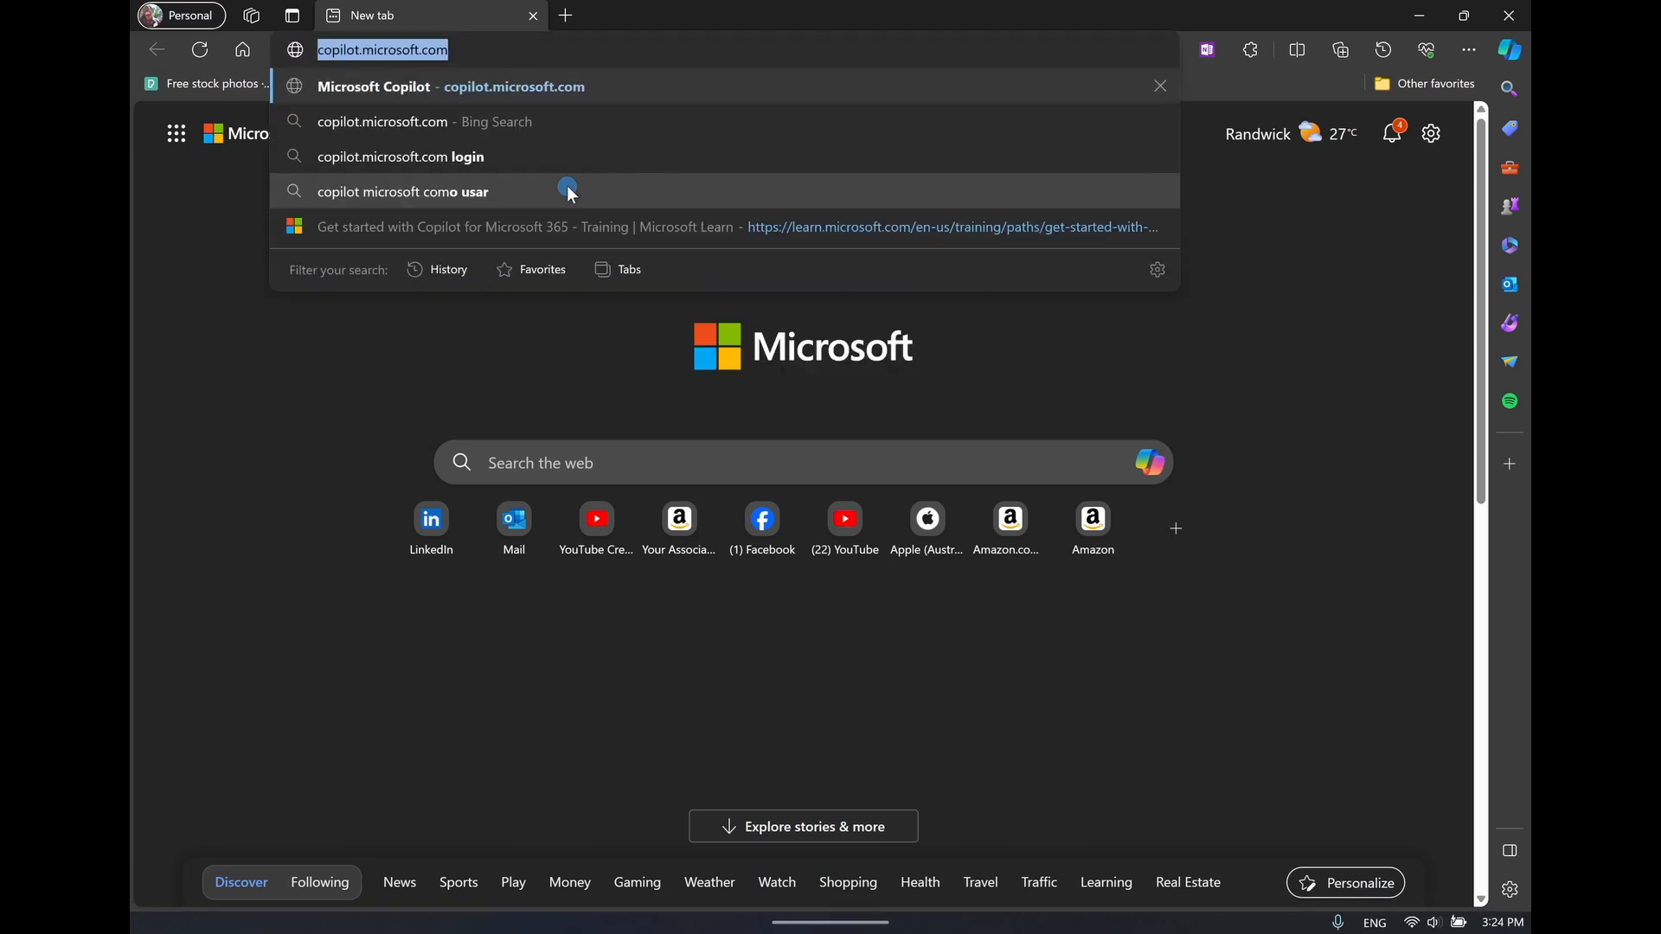
pyautogui.write('excel.office')
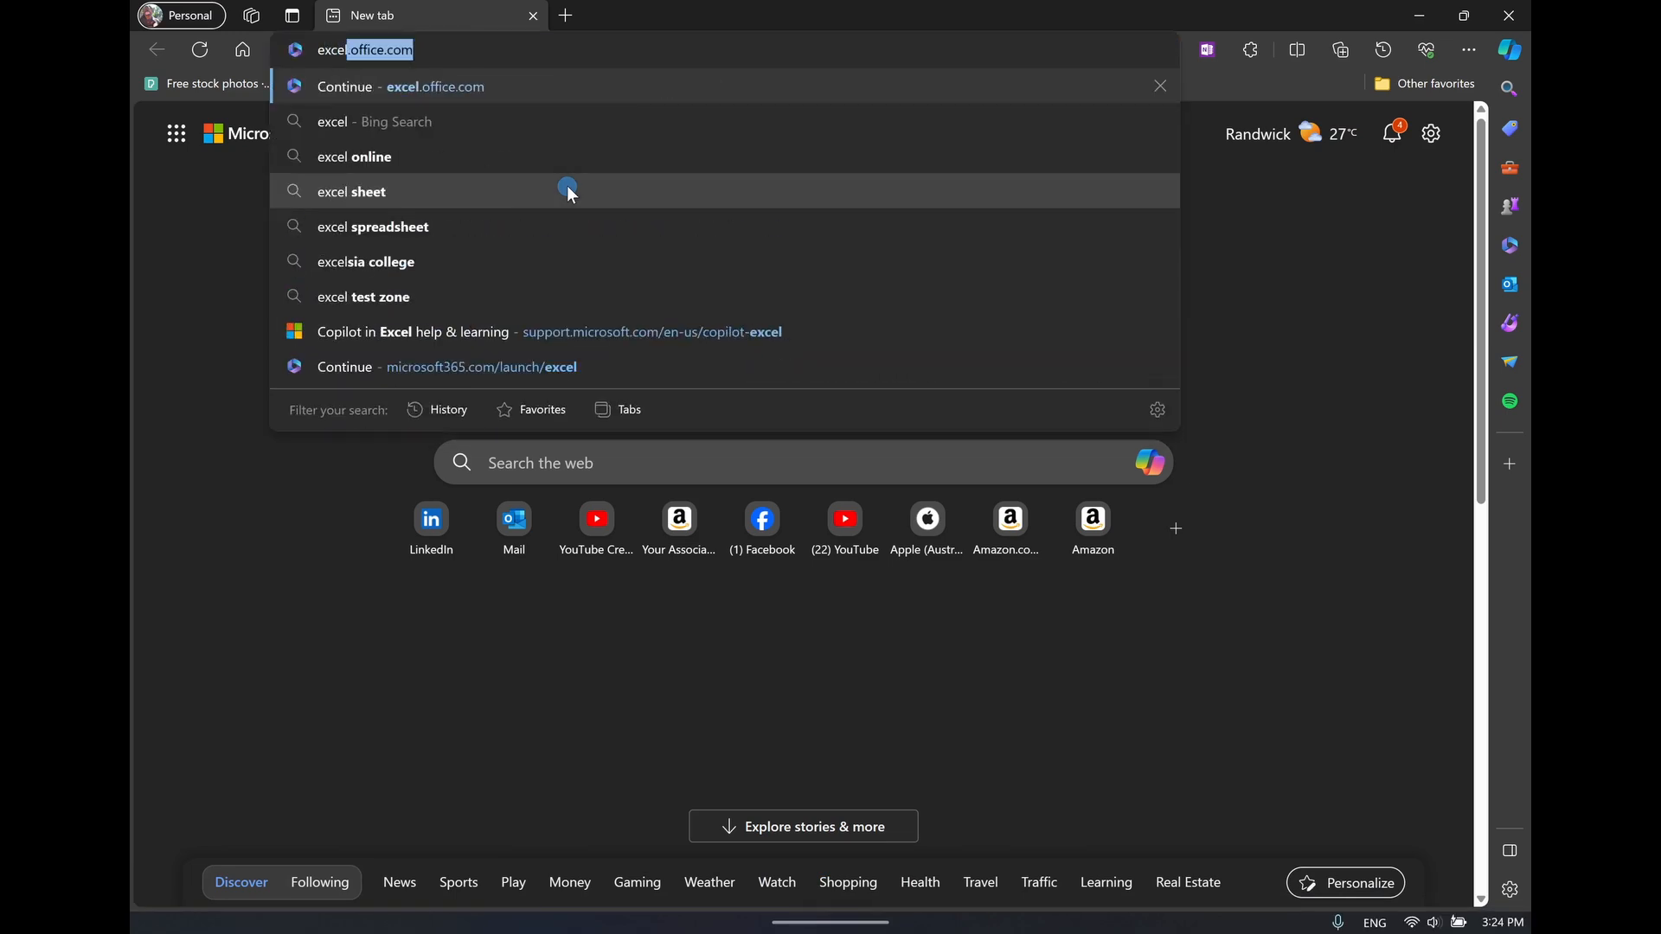
pyautogui.press('Return')
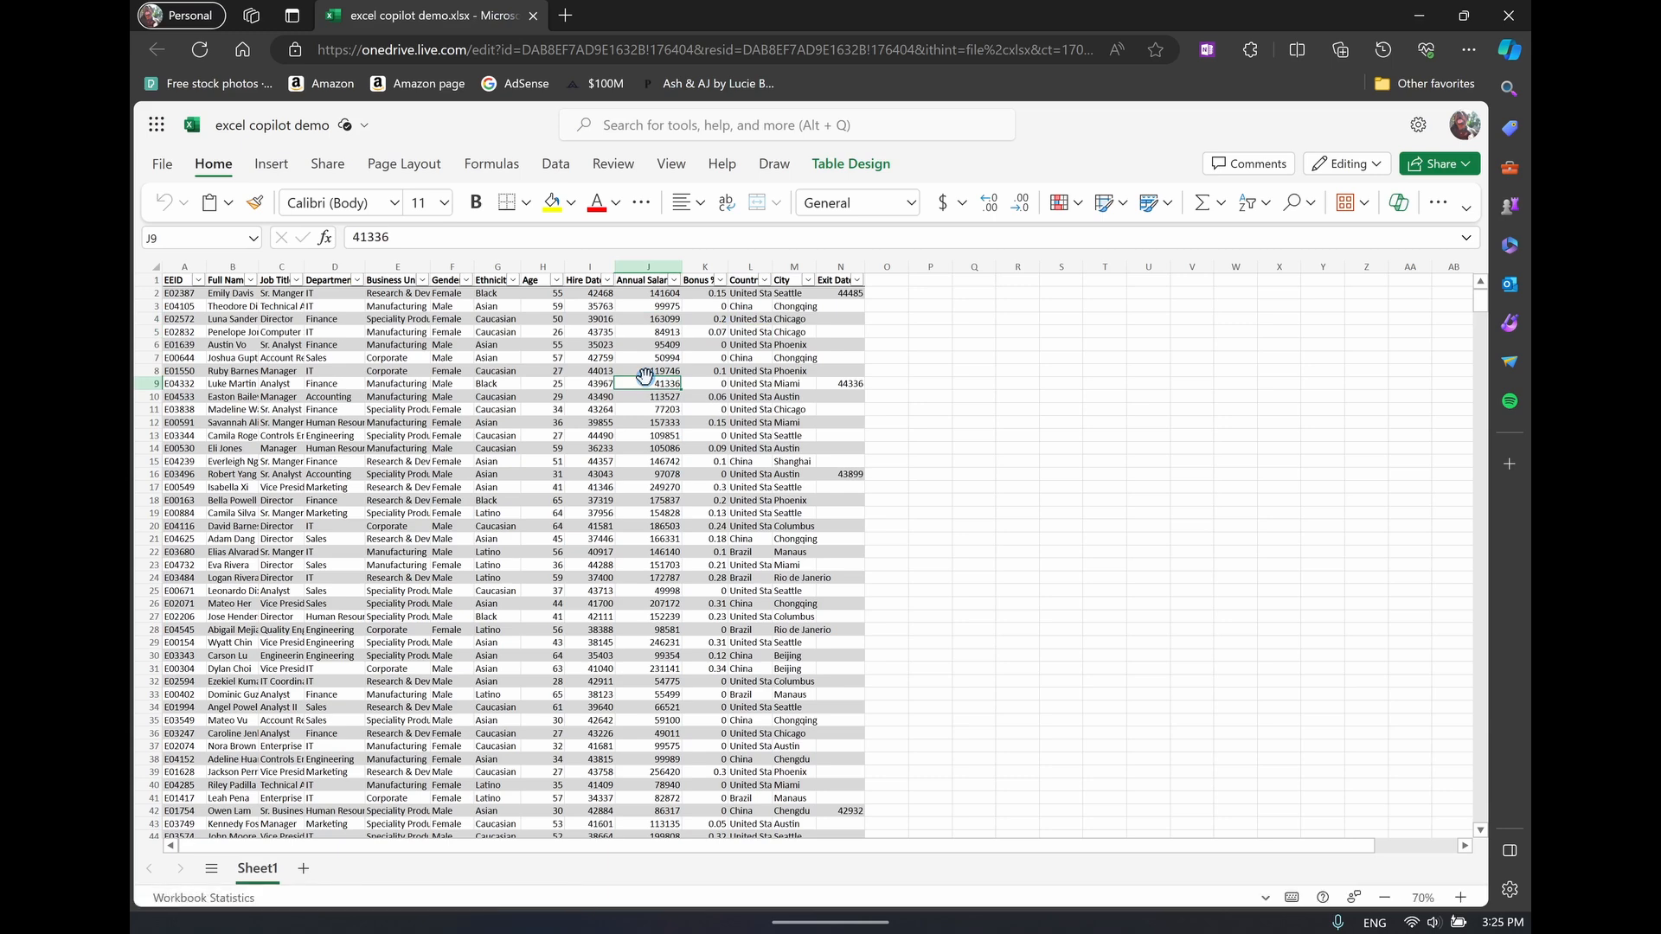
# Open Copilot in the web workbook and send it the copied prompt "highlight the top 10 annual salary earners"
pyautogui.click(215, 164)
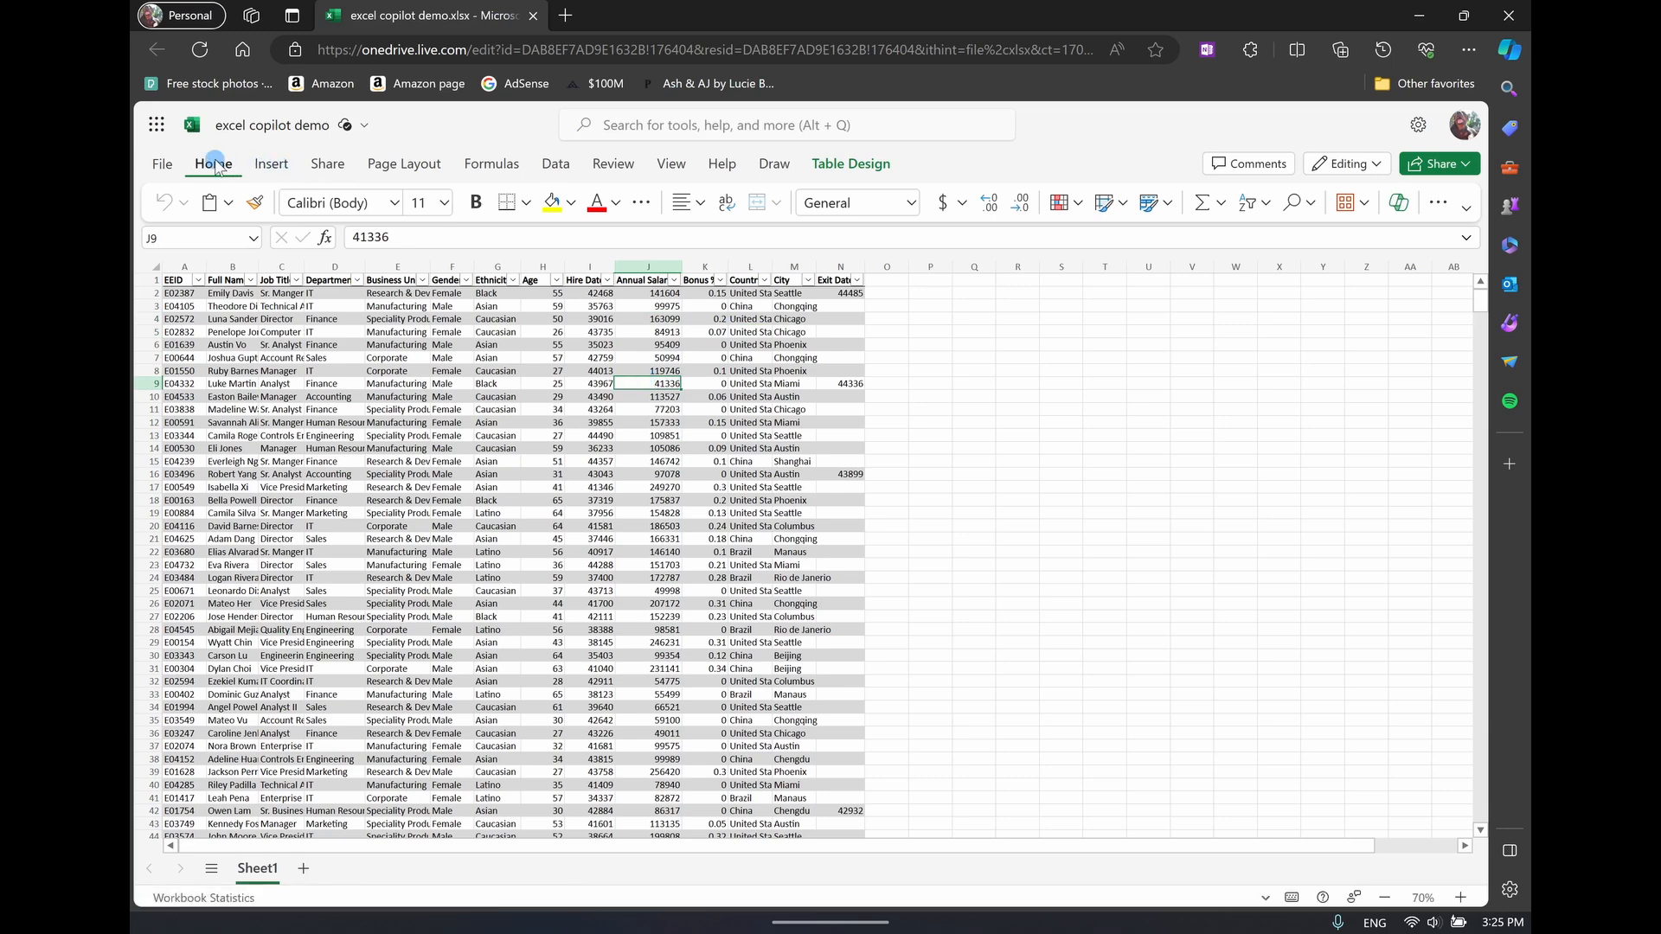
pyautogui.click(1408, 205)
pyautogui.click(1409, 205)
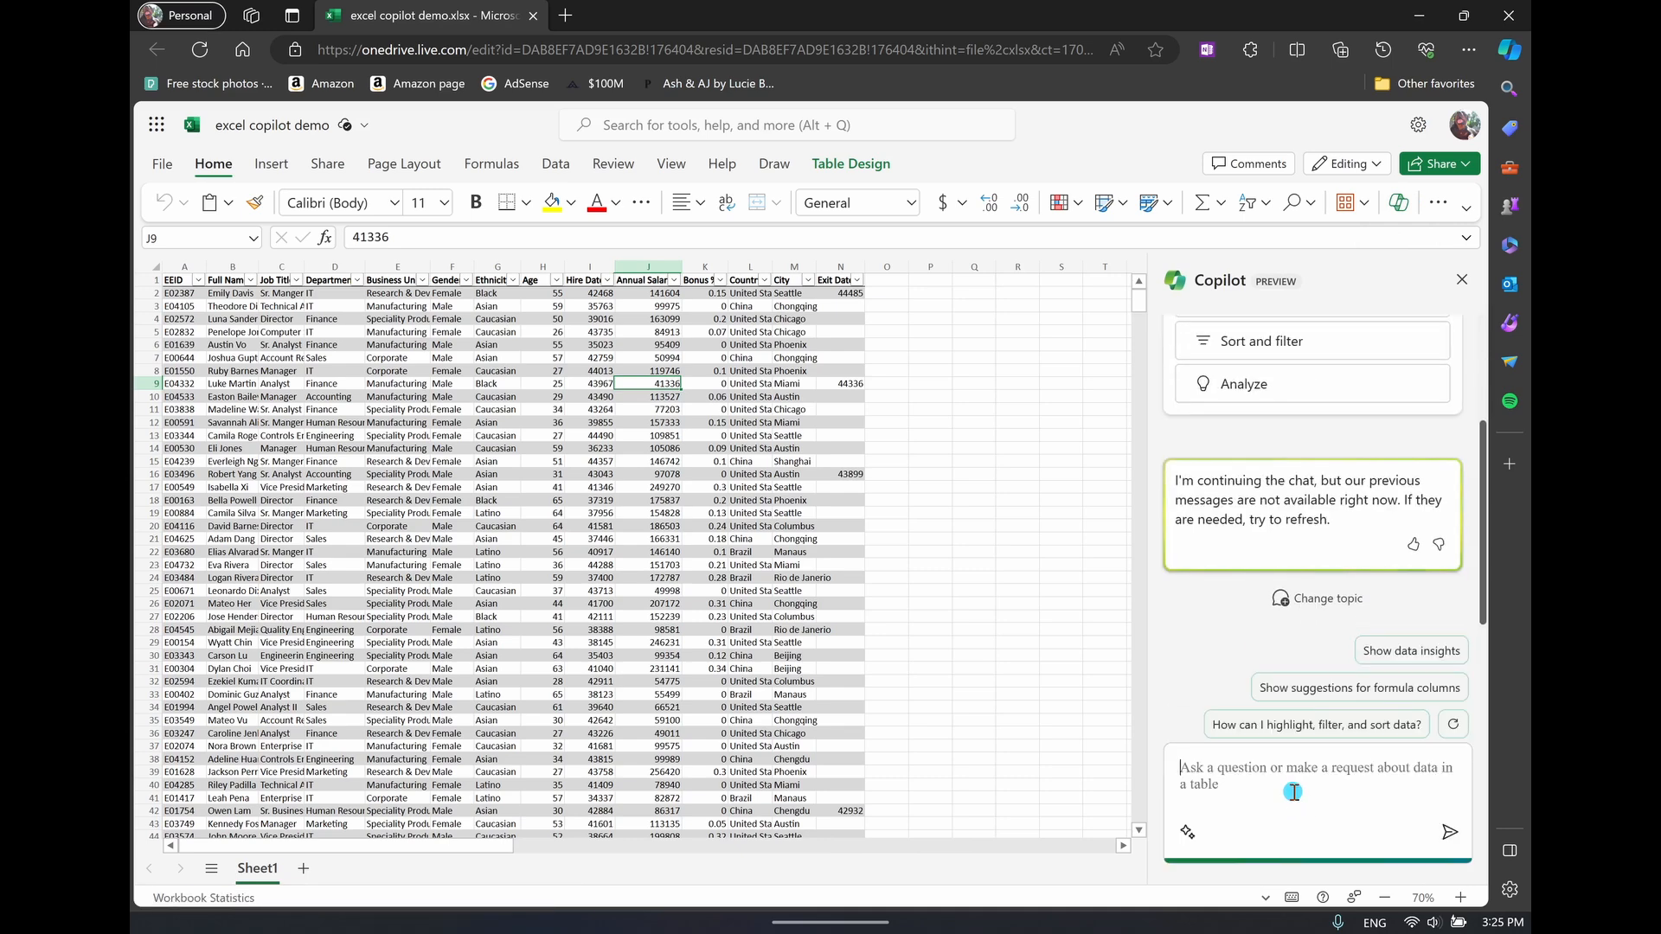
pyautogui.write('highlight the top 10 annual salary earners')
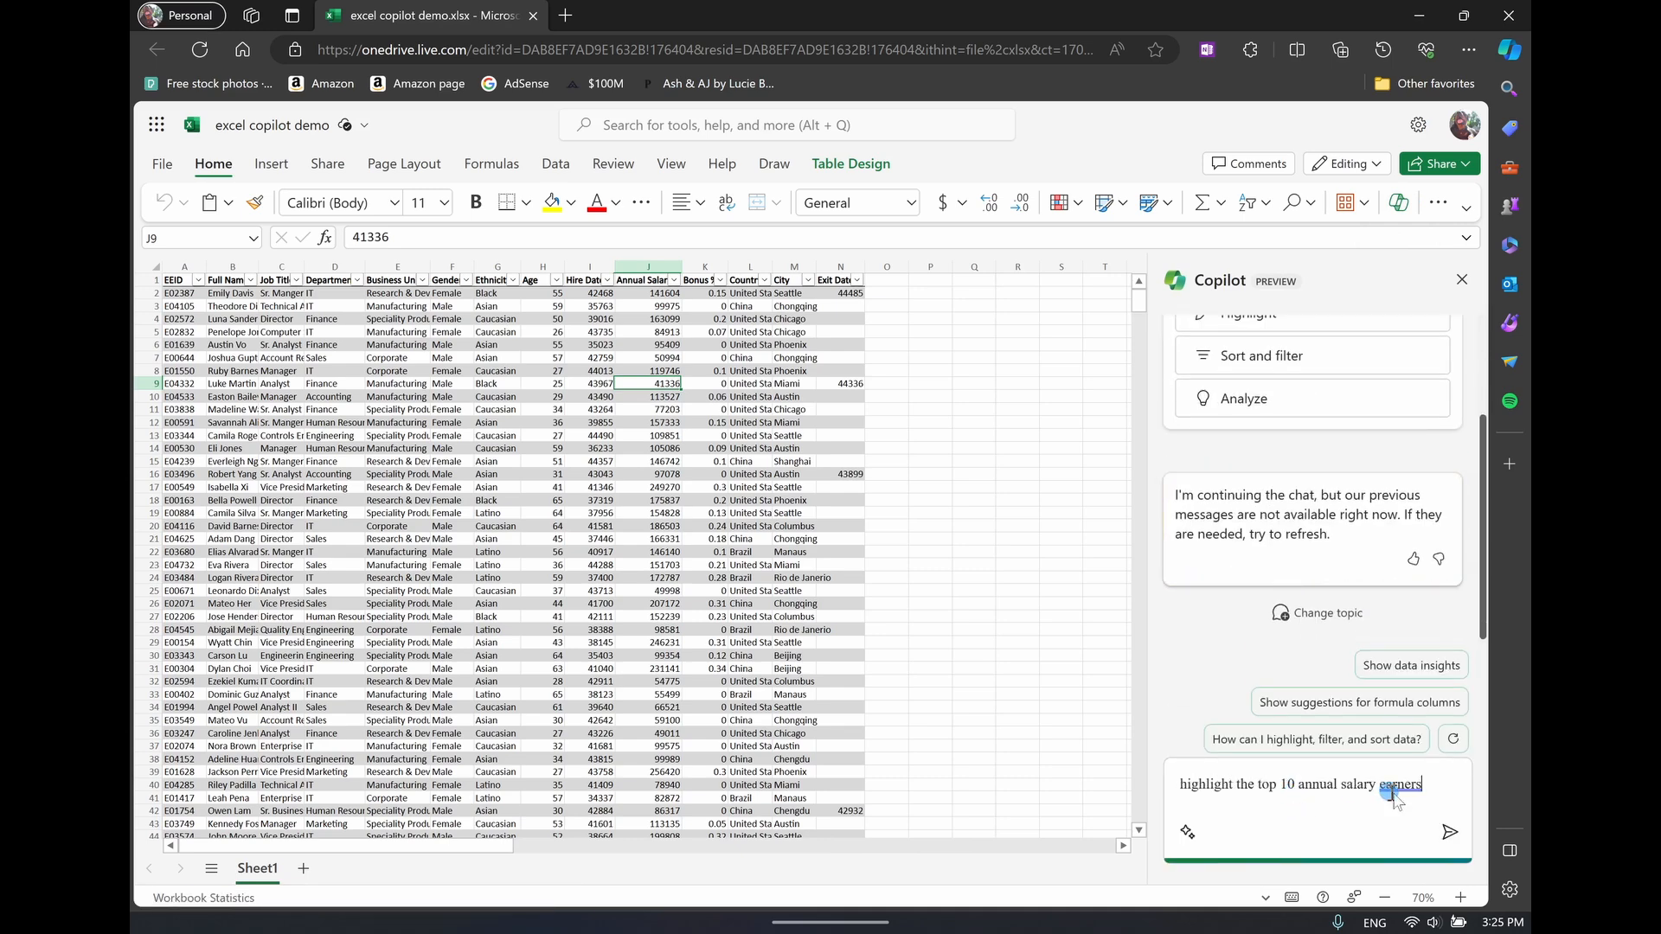
pyautogui.click(1450, 833)
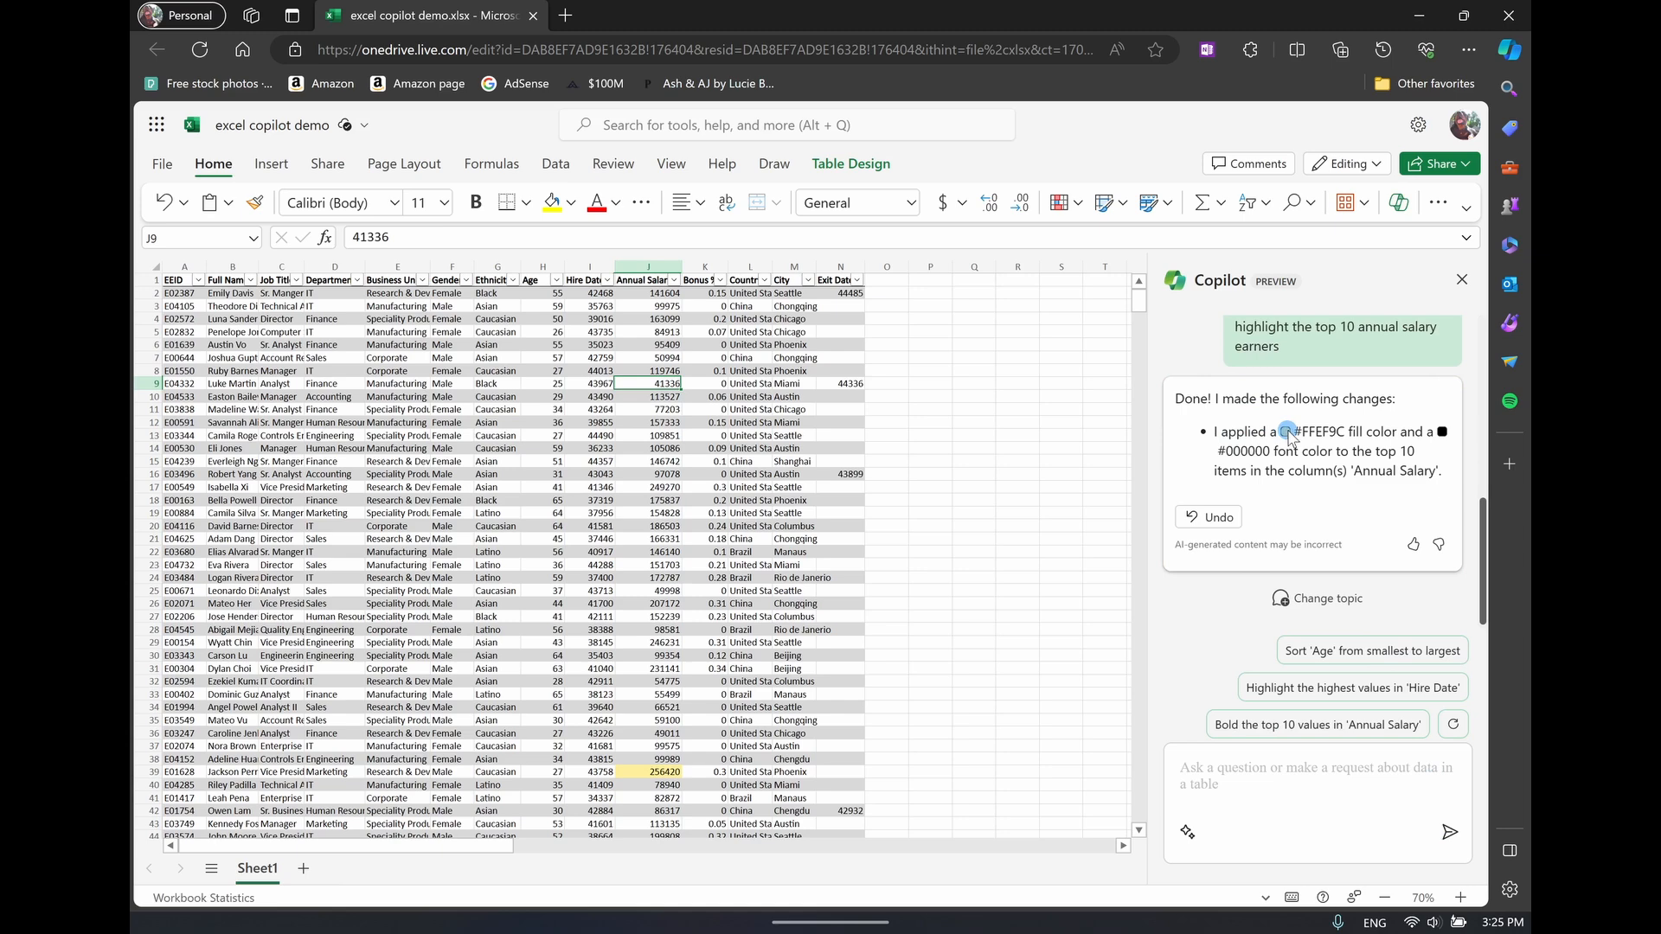
# Check the highlighted annual salary in cell J39 and undo Copilot's highlighting of the top 10 salaries
pyautogui.click(658, 772)
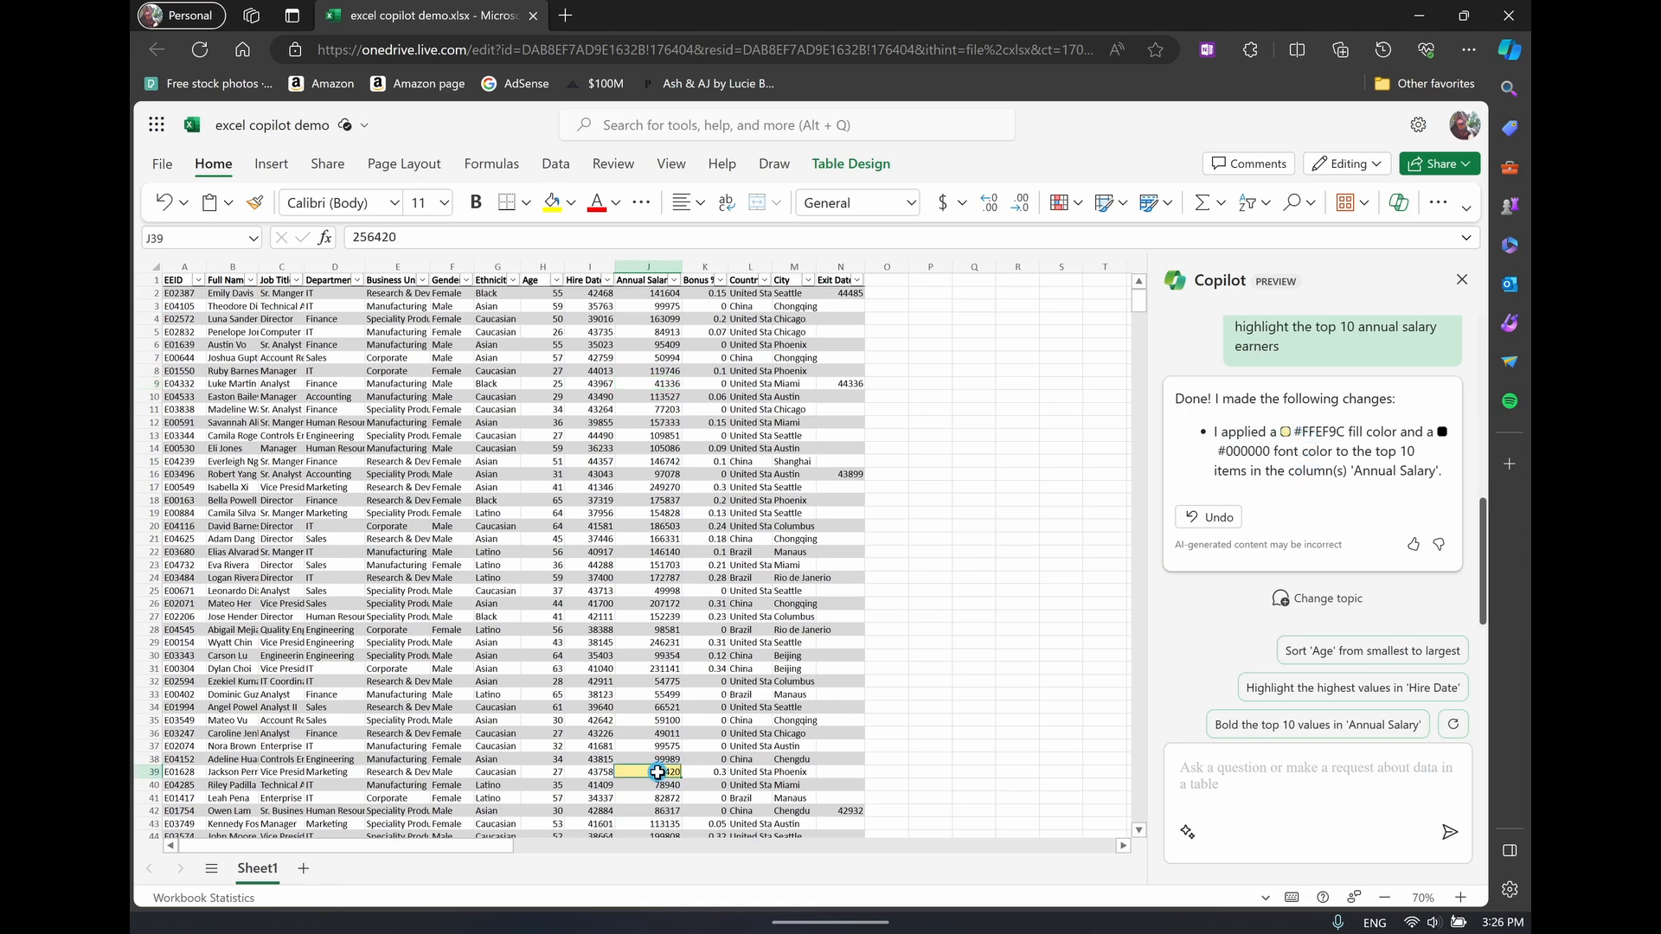
pyautogui.click(1218, 517)
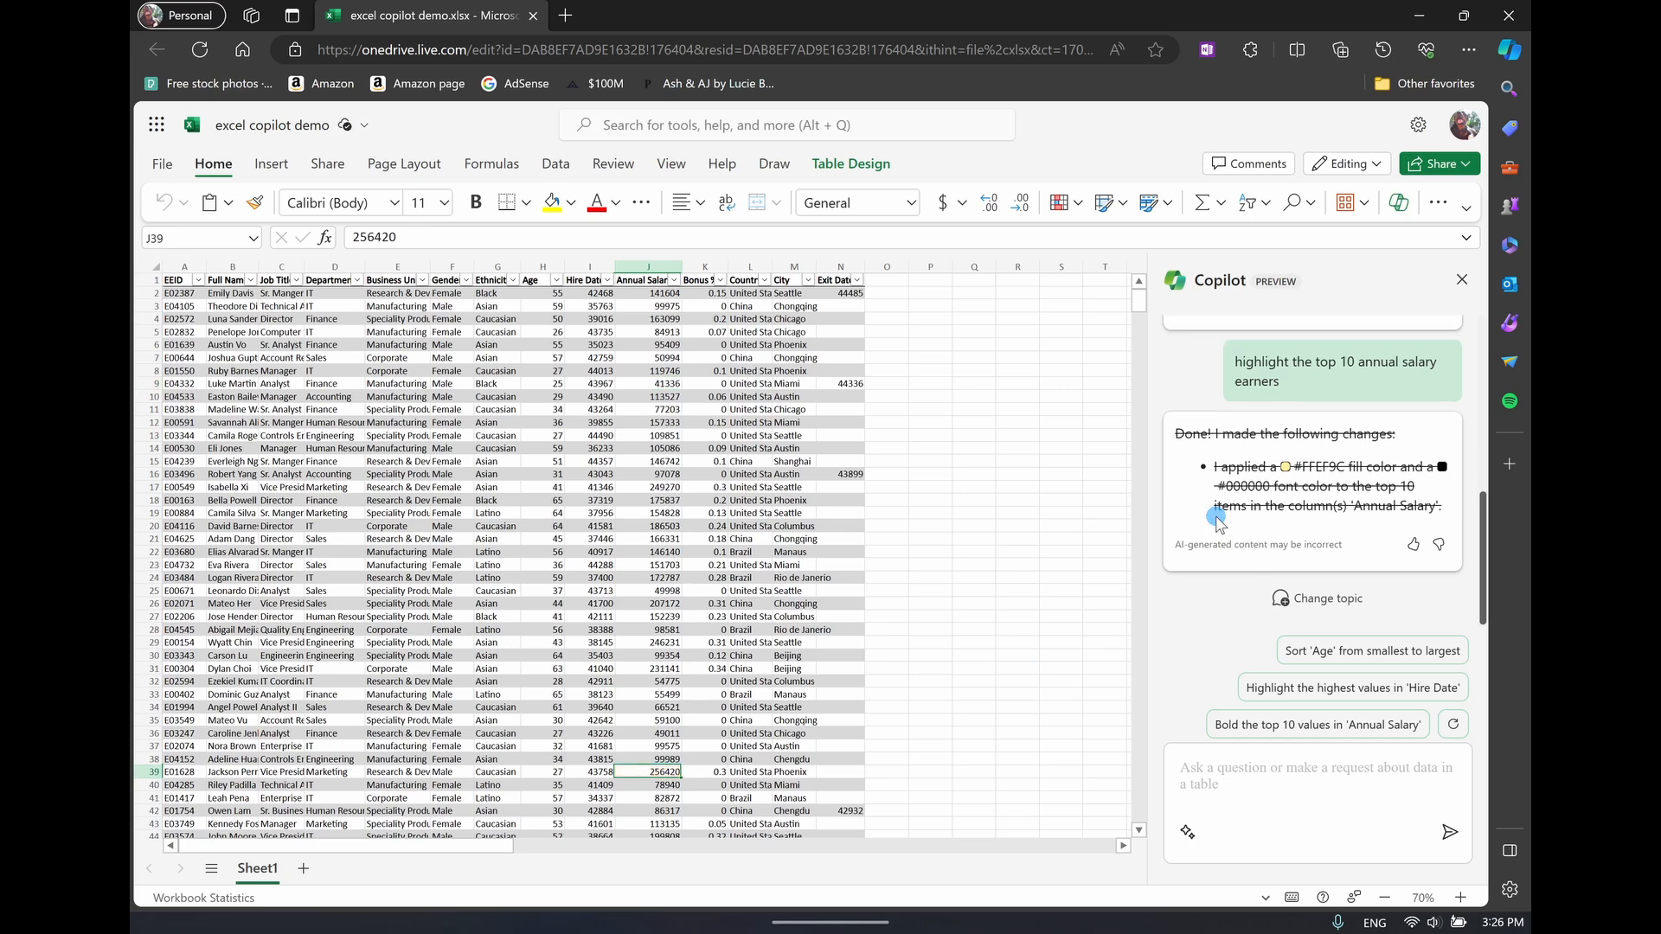
# Send Copilot the prompt "highlight in red the top 10 annual salary earners"
pyautogui.click(1231, 772)
pyautogui.write('highlight the top 10 annual salary earners')
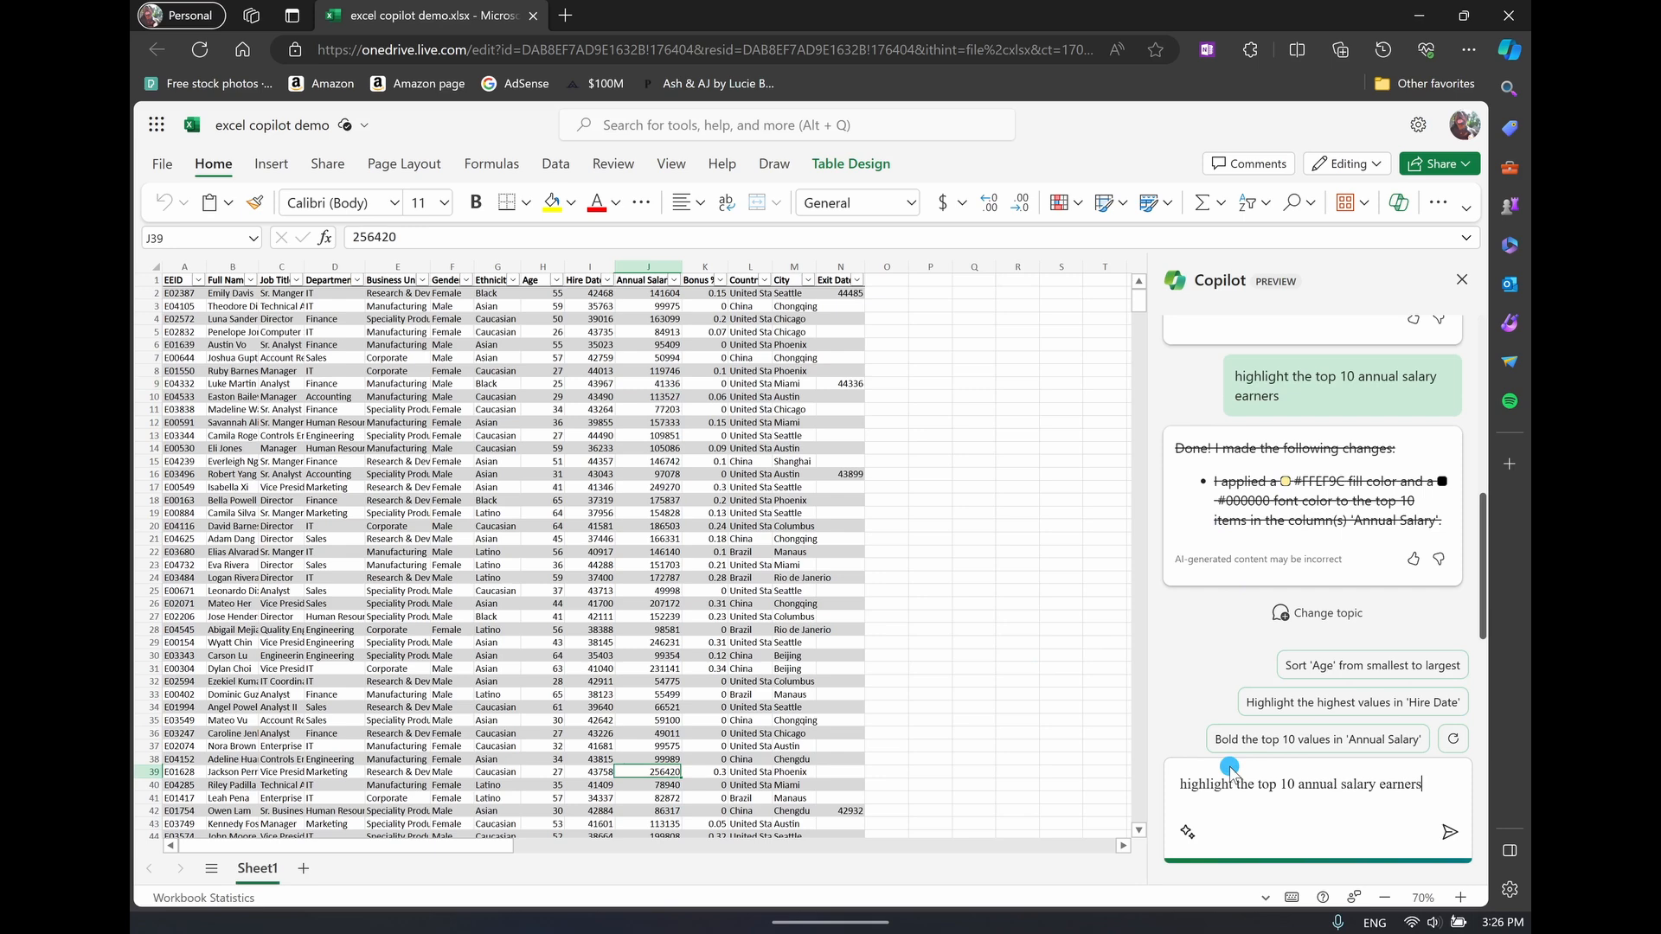
pyautogui.click(1235, 783)
pyautogui.write('in red')
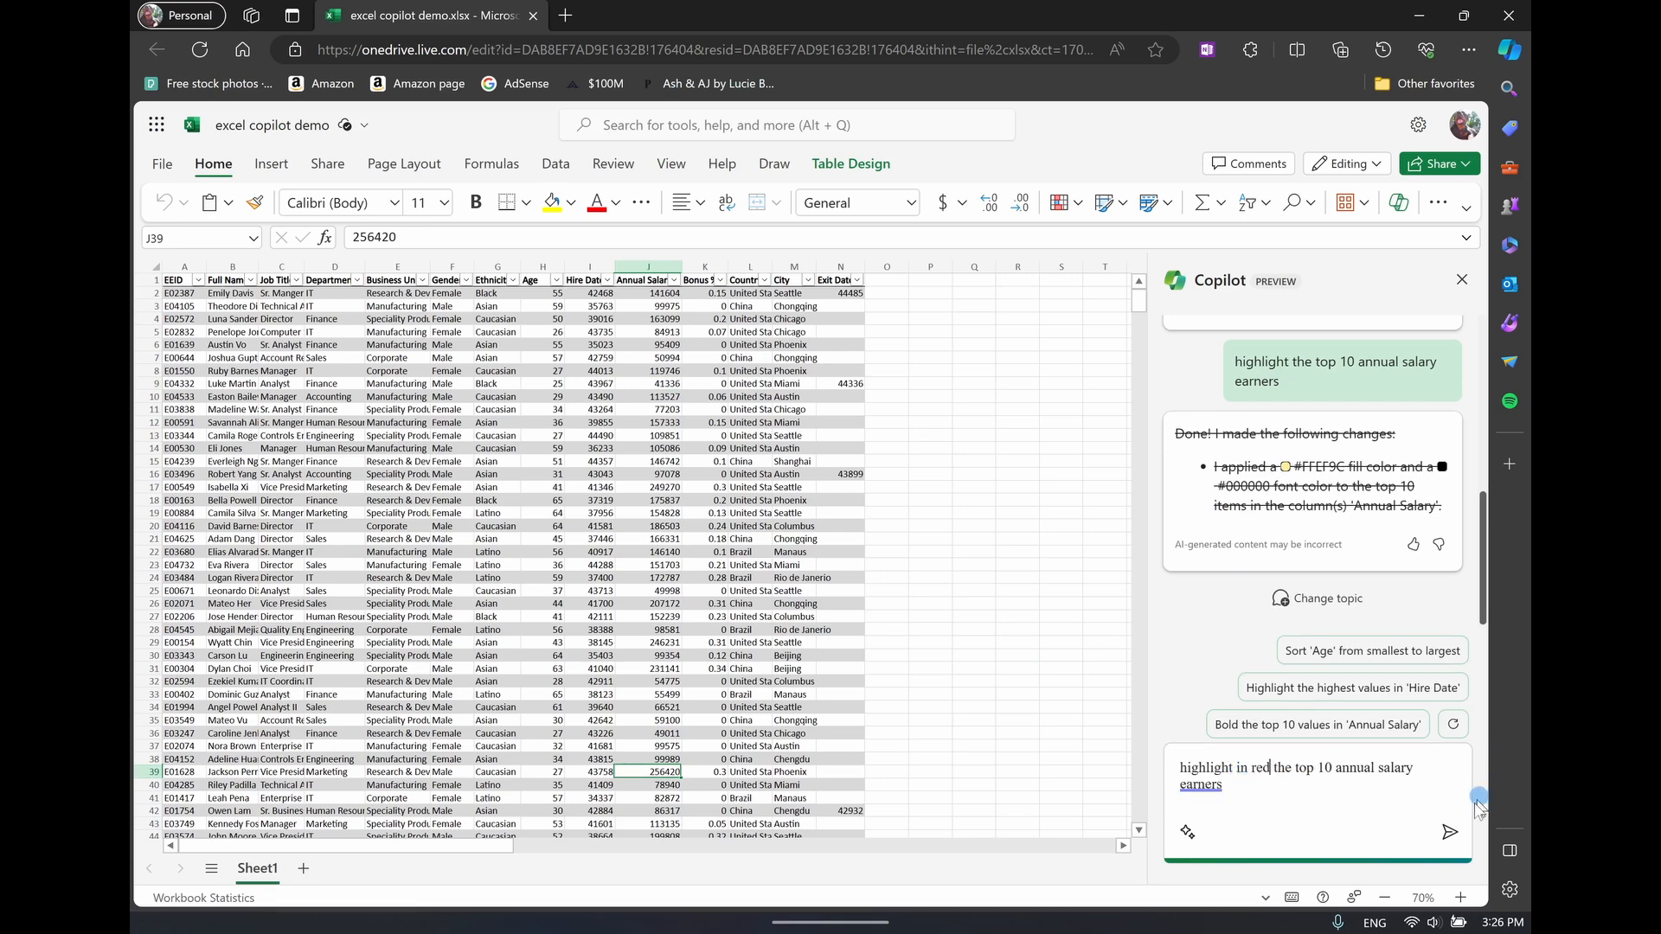
pyautogui.click(1451, 831)
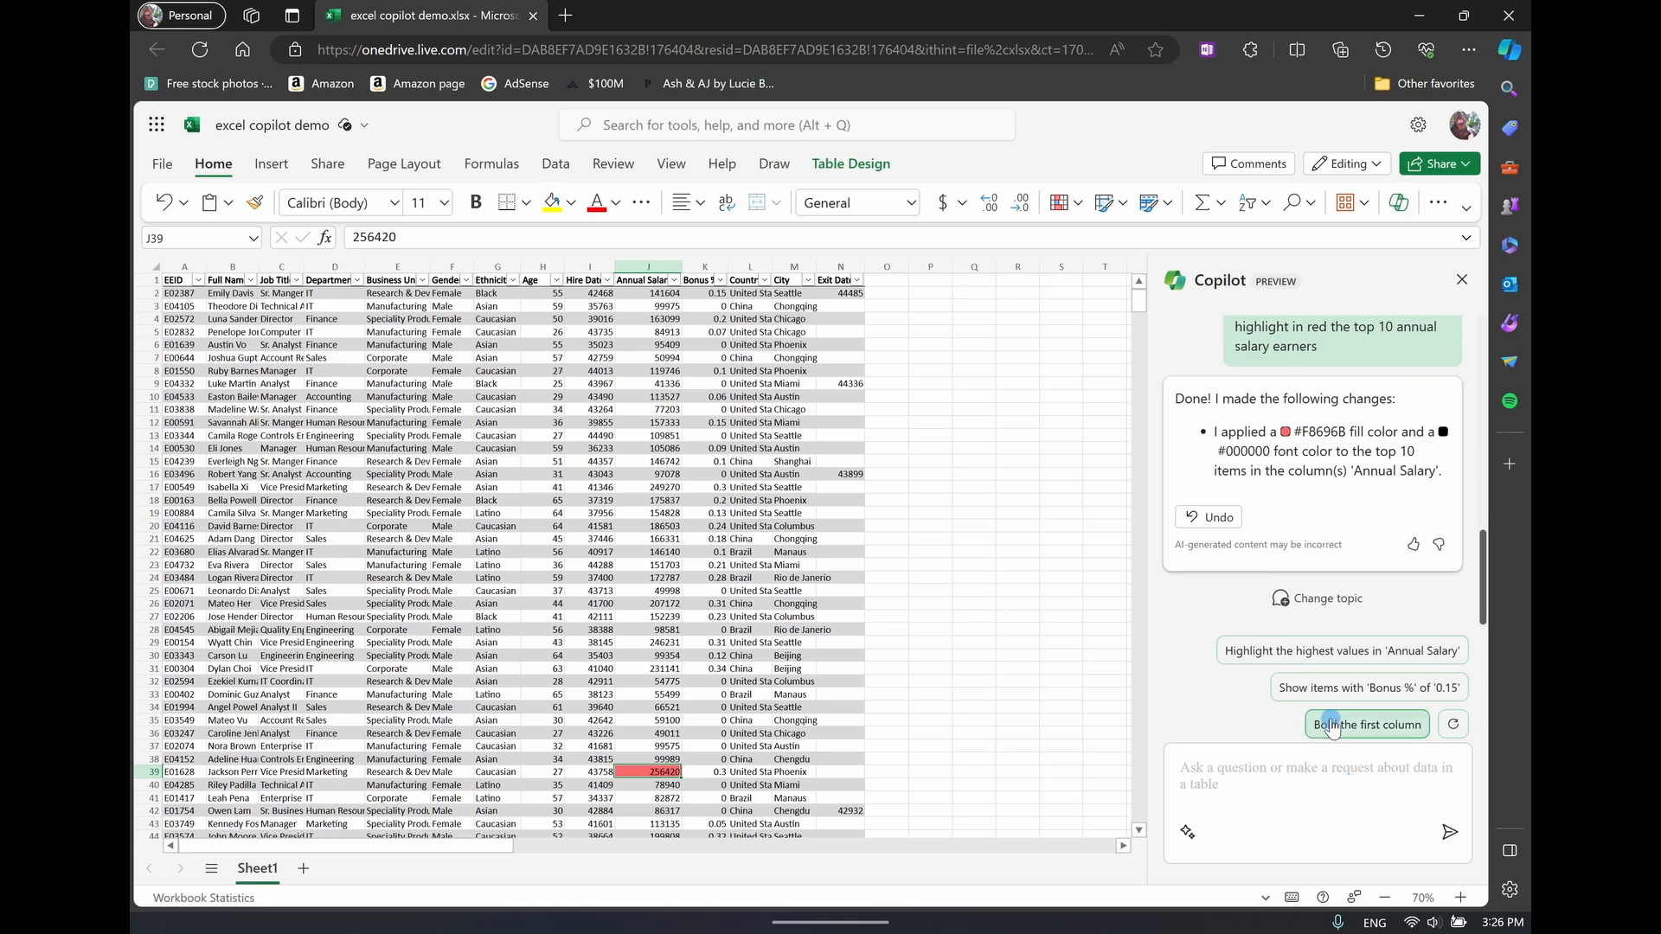
# Ask Copilot to create a column of total compensation for all workers under 30 if they received a 5% yearly pay rise over 5 years
pyautogui.click(1059, 731)
pyautogui.click(1268, 779)
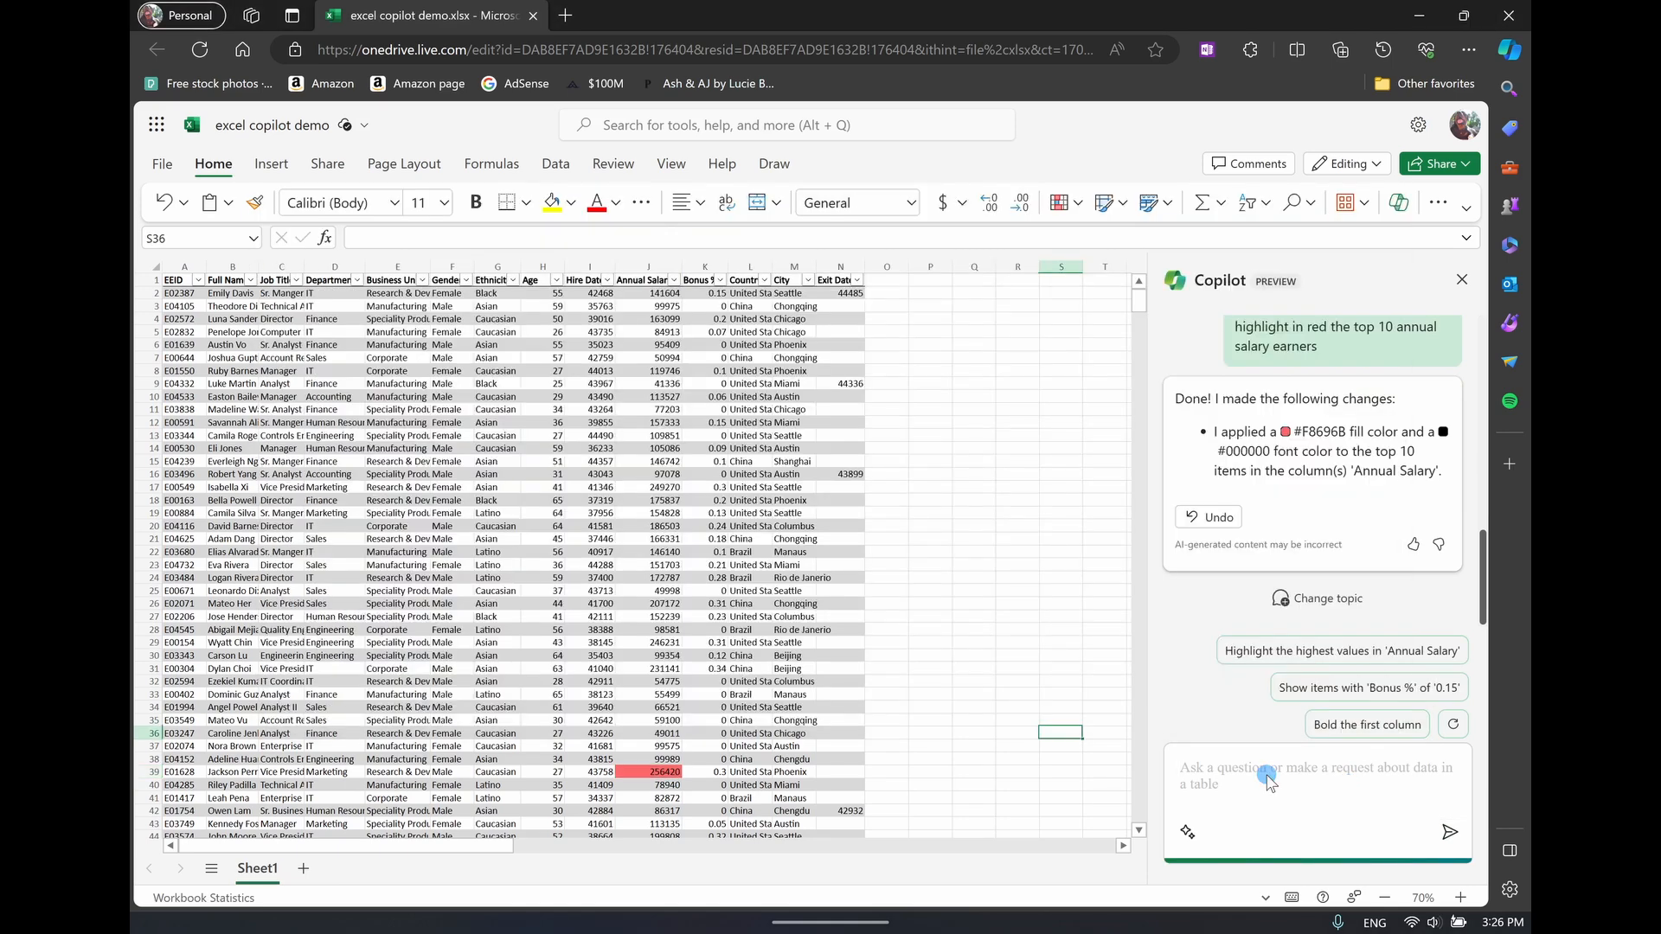
pyautogui.write('create a column of what the total compensation for all workers under the age of 30, if they received a pay rise of 5% a year over the next 5 years?')
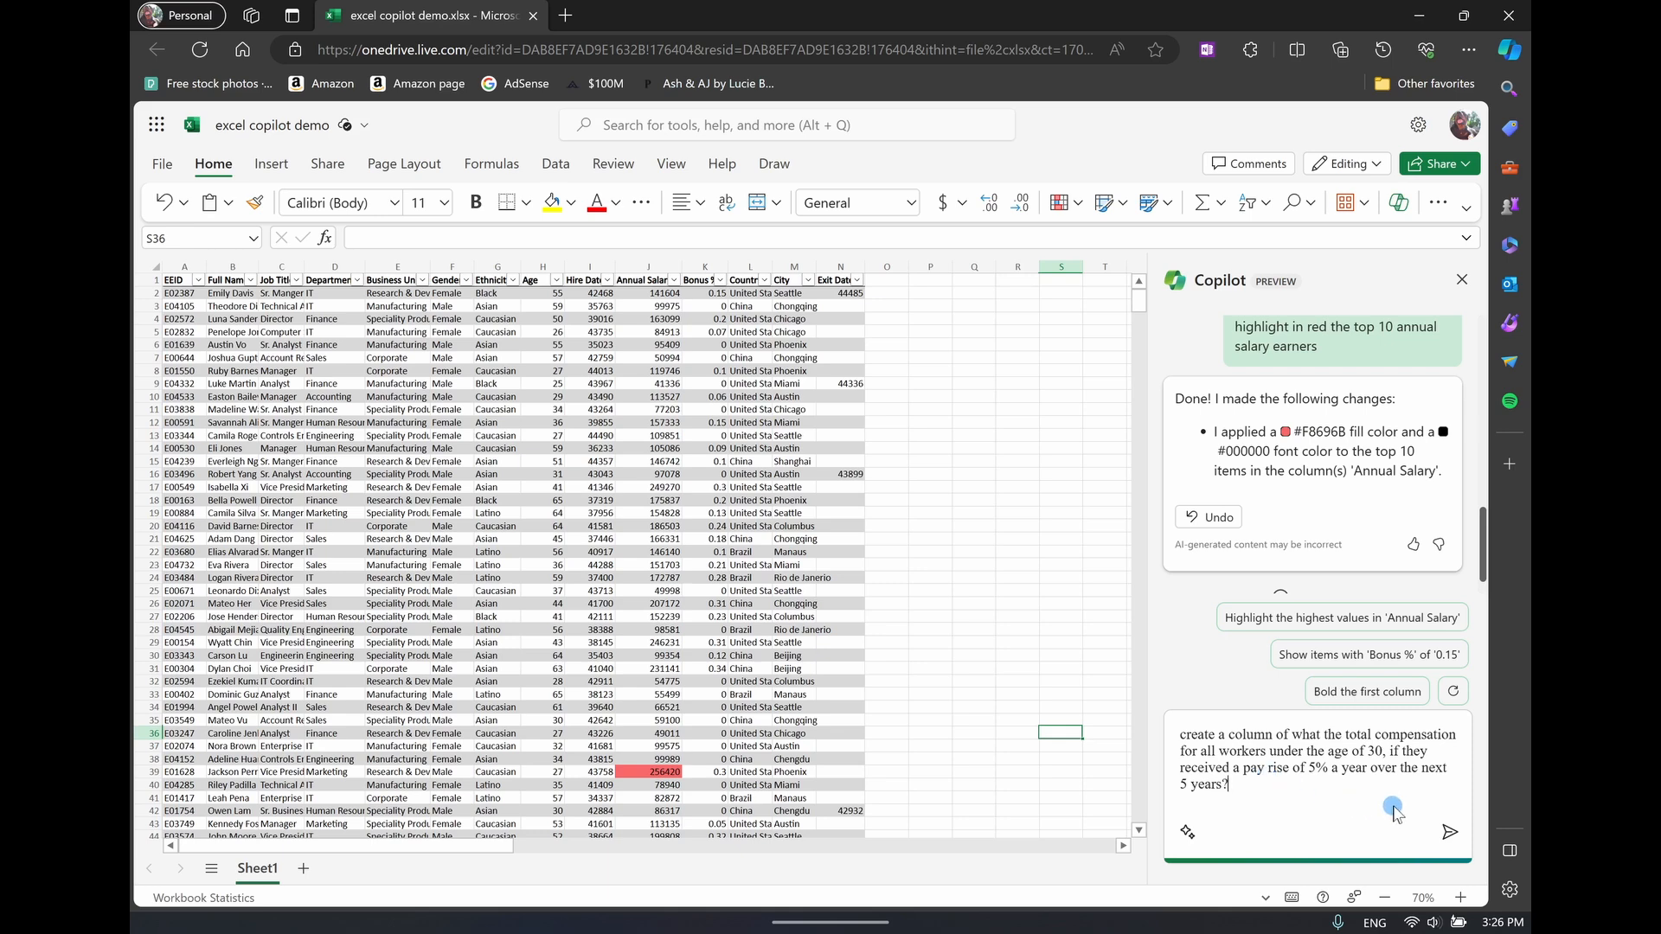
pyautogui.click(1437, 832)
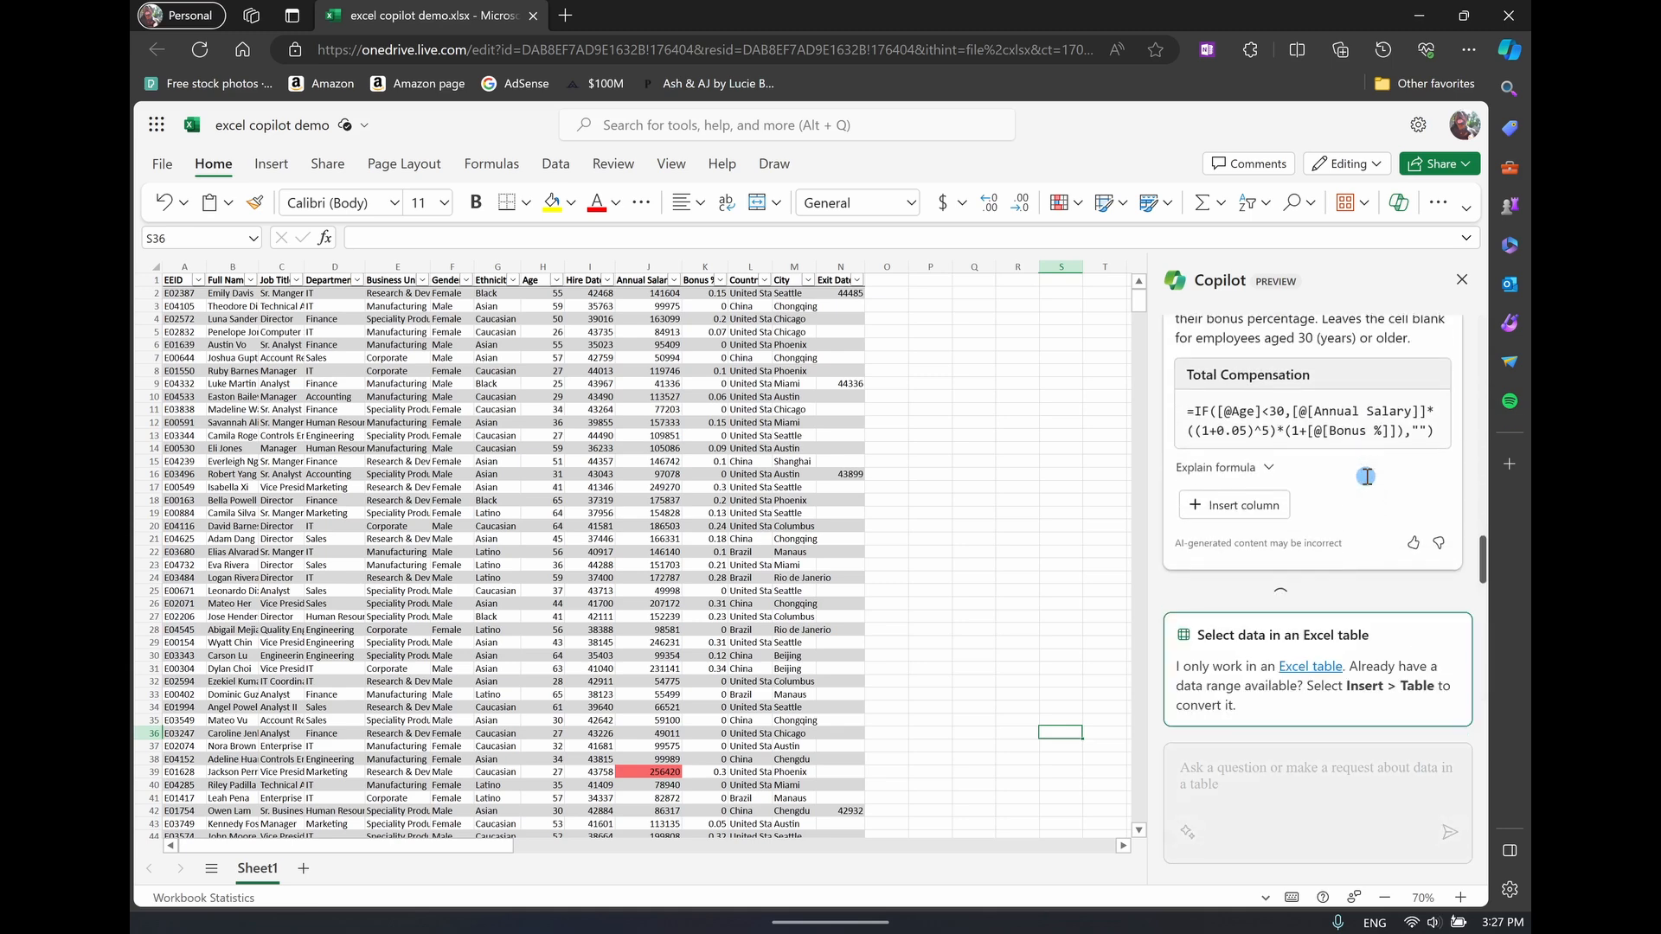
# Review Copilot's suggested Total Compensation formula with its explanation, and insert it as a new table column
pyautogui.scroll(2, 1365, 476)
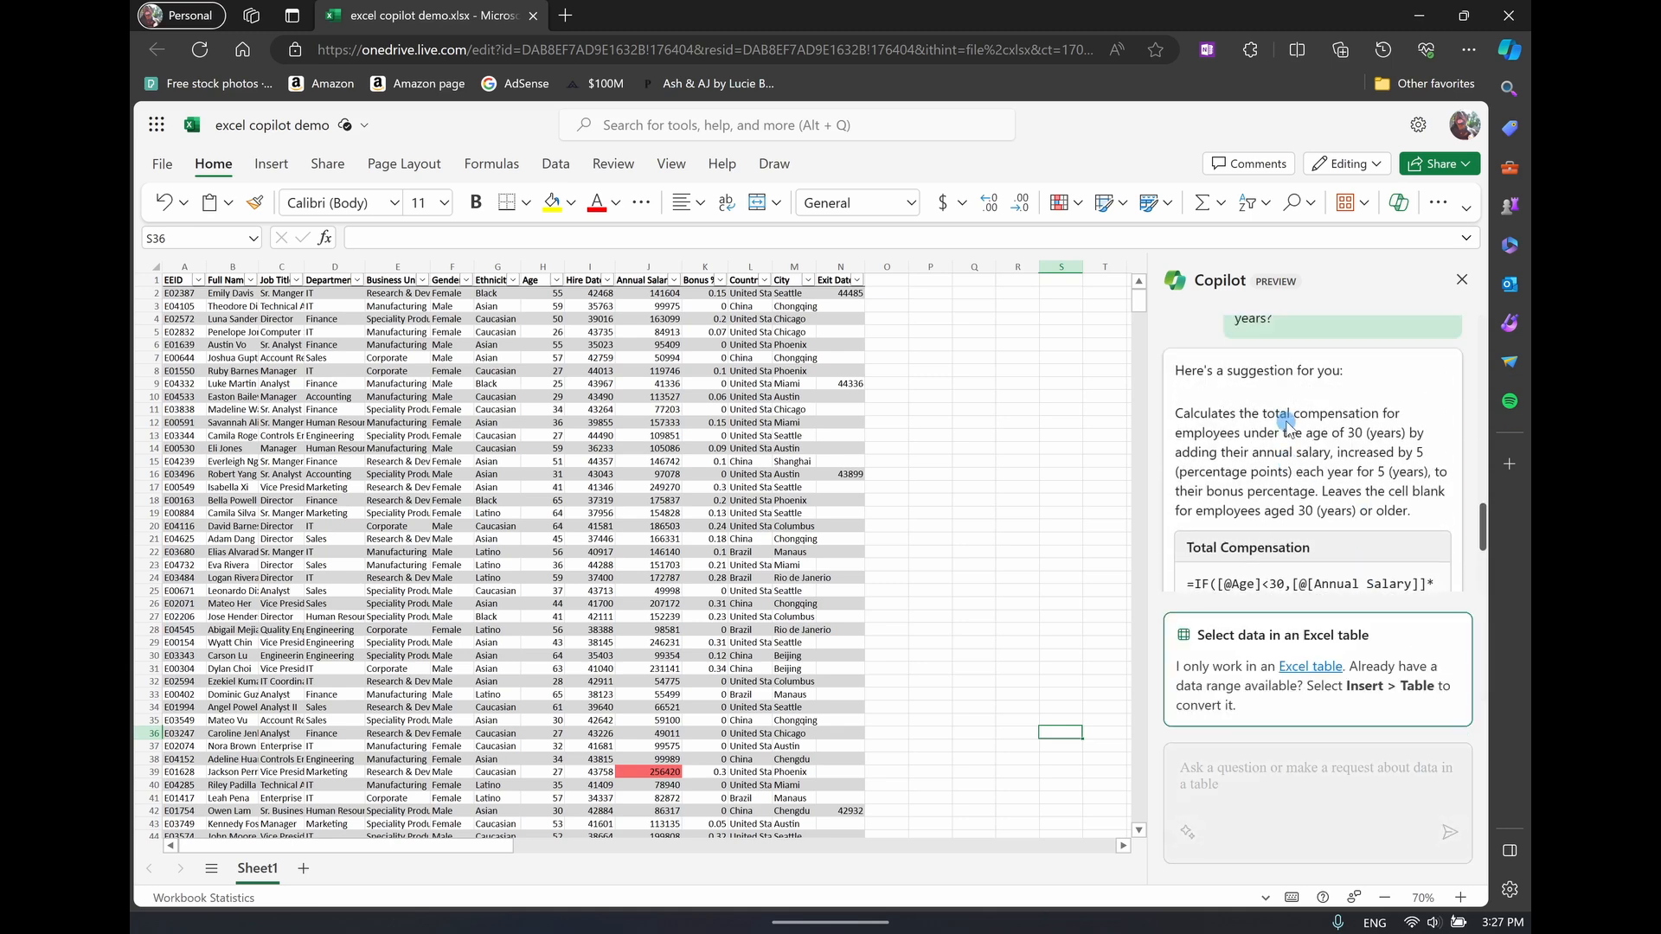
pyautogui.scroll(-3, 1211, 419)
pyautogui.scroll(3, 1220, 421)
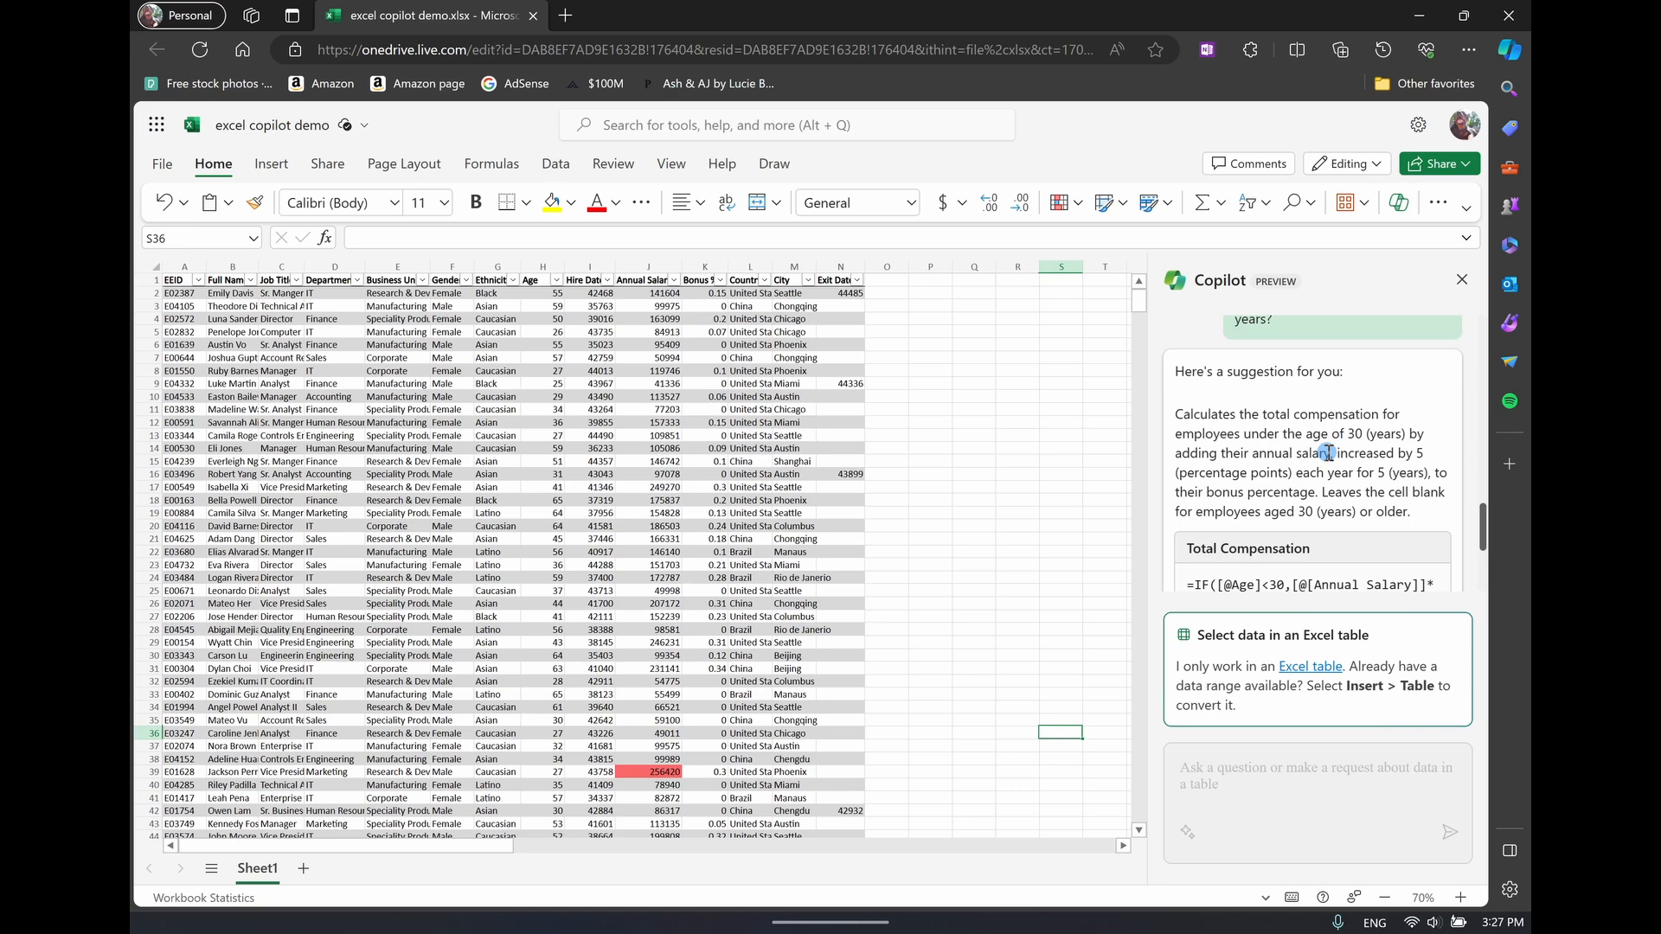
pyautogui.scroll(-3, 1328, 453)
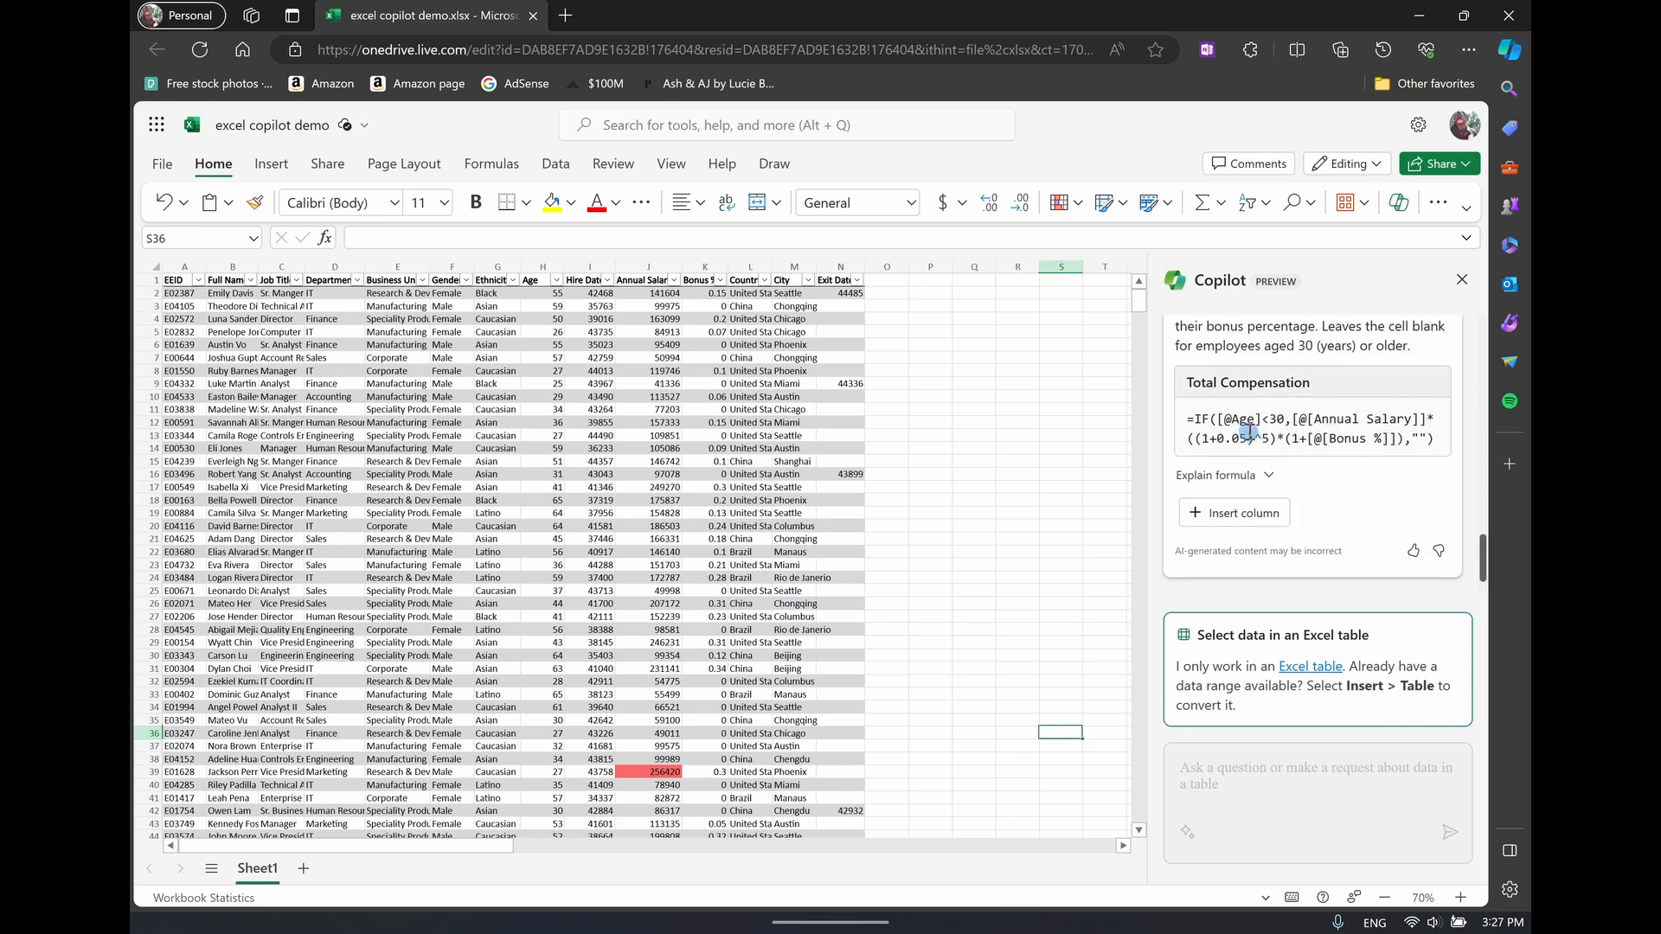
pyautogui.click(1266, 475)
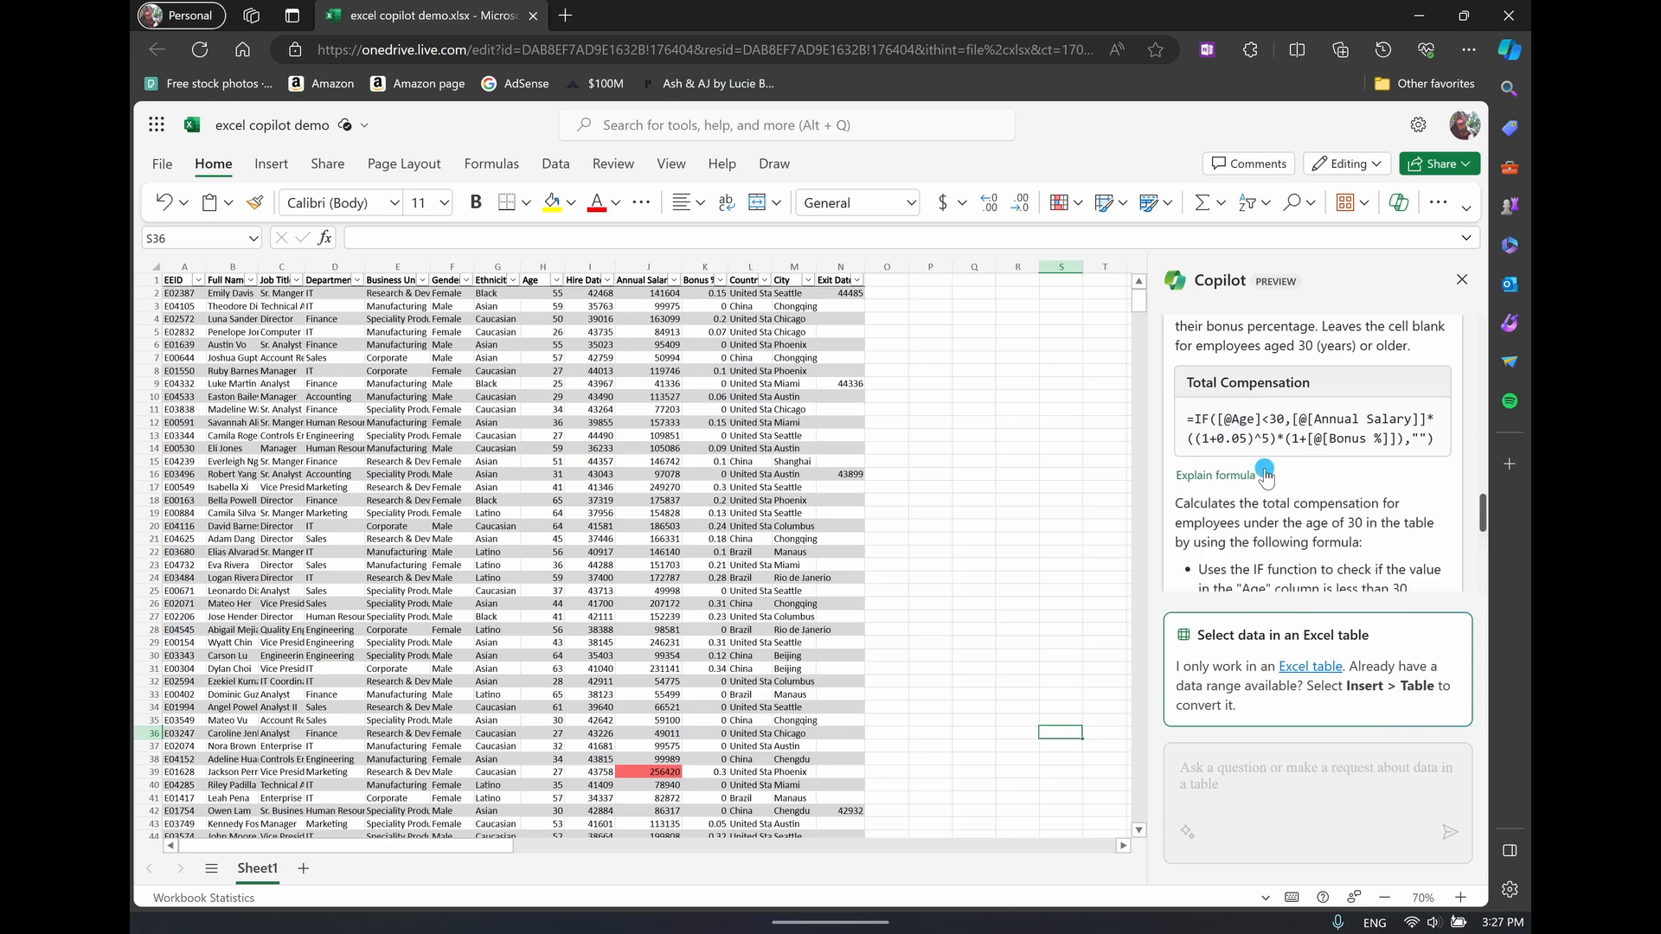
pyautogui.scroll(-2, 1264, 463)
pyautogui.moveTo(1218, 381); pyautogui.dragTo(1325, 411)
pyautogui.click(1324, 414)
pyautogui.scroll(-4, 1301, 450)
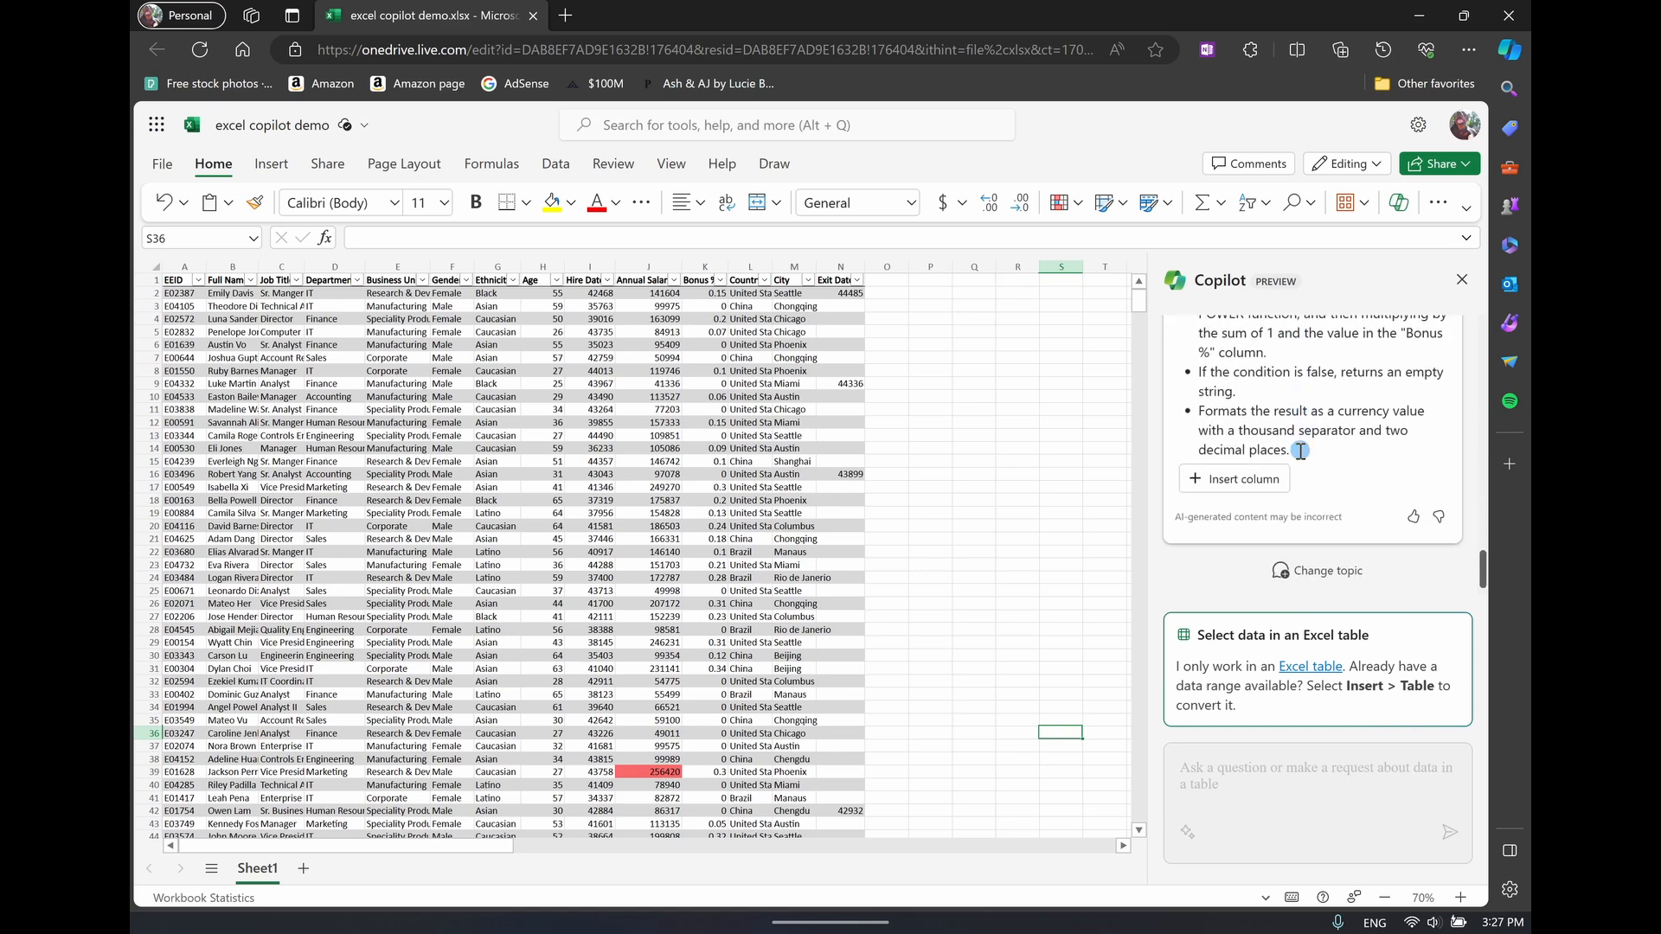
pyautogui.scroll(1, 1346, 458)
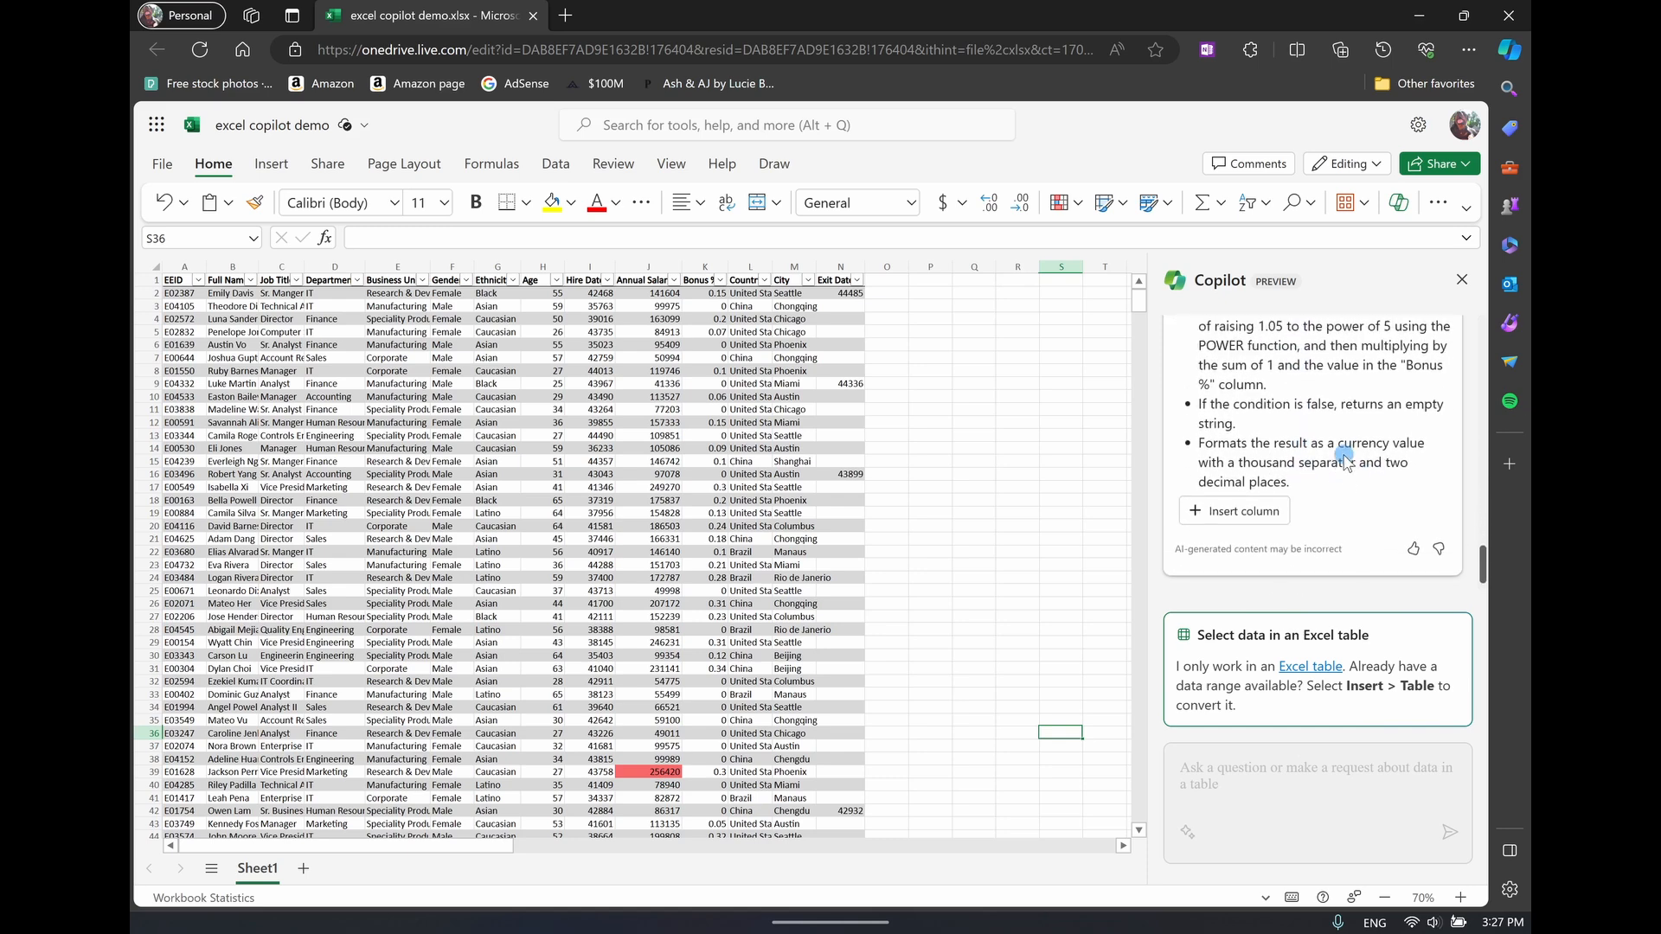
pyautogui.click(1260, 520)
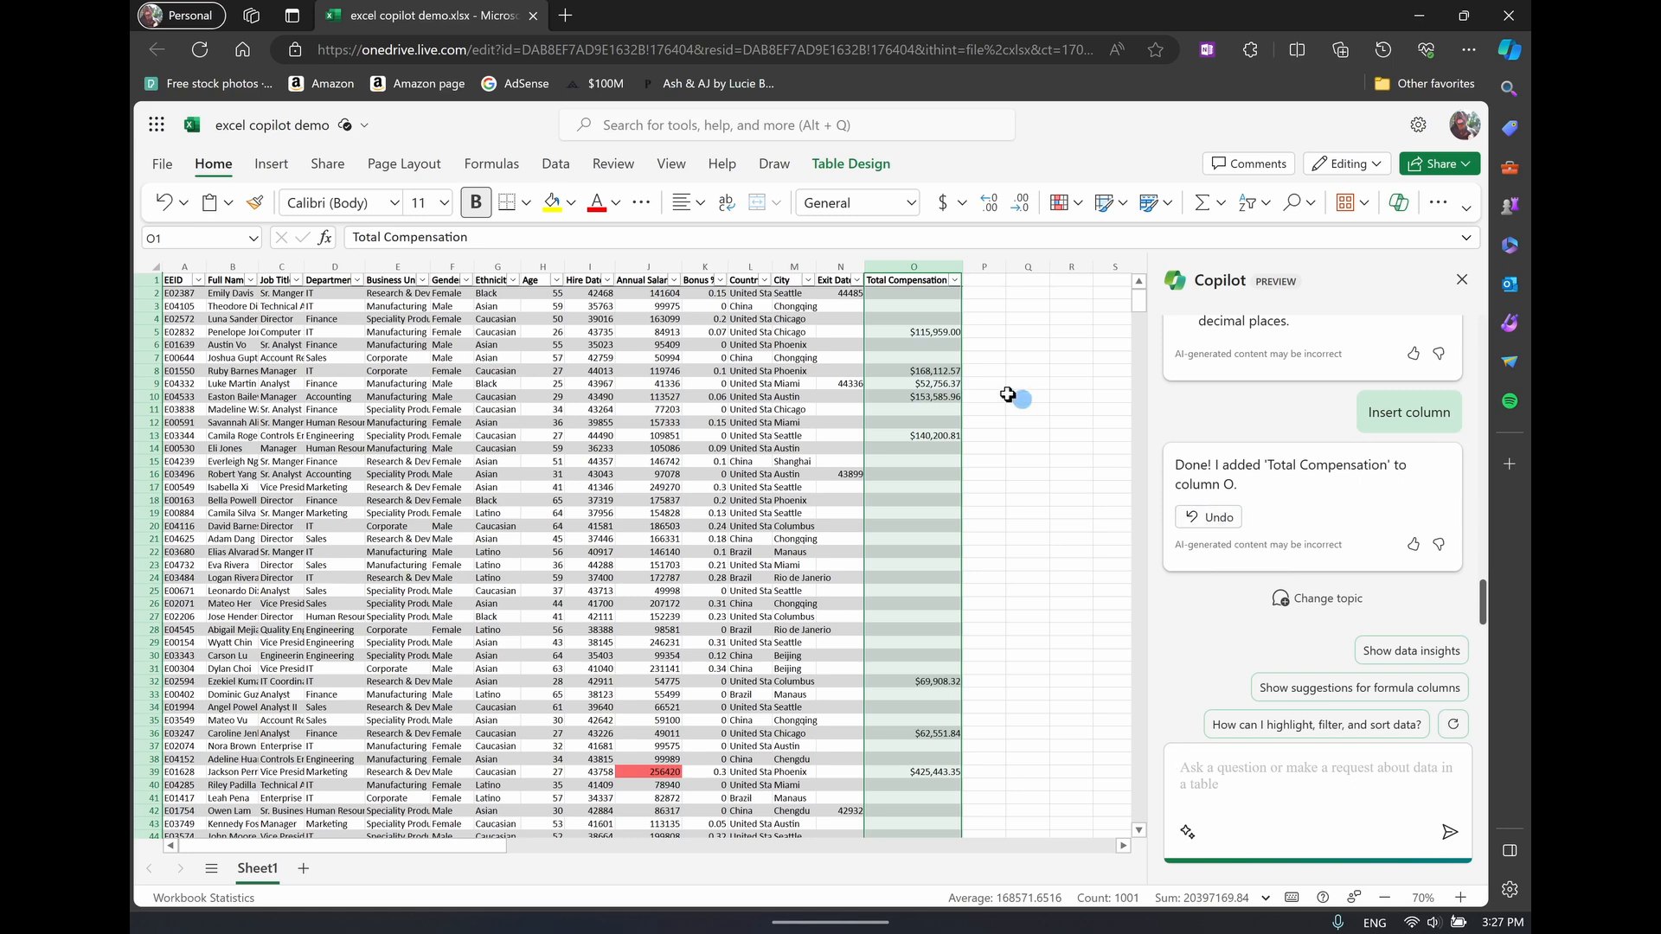
# Examine the Total Compensation formula in cell O5 and the columns it refers to, without changing it
pyautogui.click(916, 317)
pyautogui.click(918, 332)
pyautogui.moveTo(868, 238); pyautogui.dragTo(360, 238)
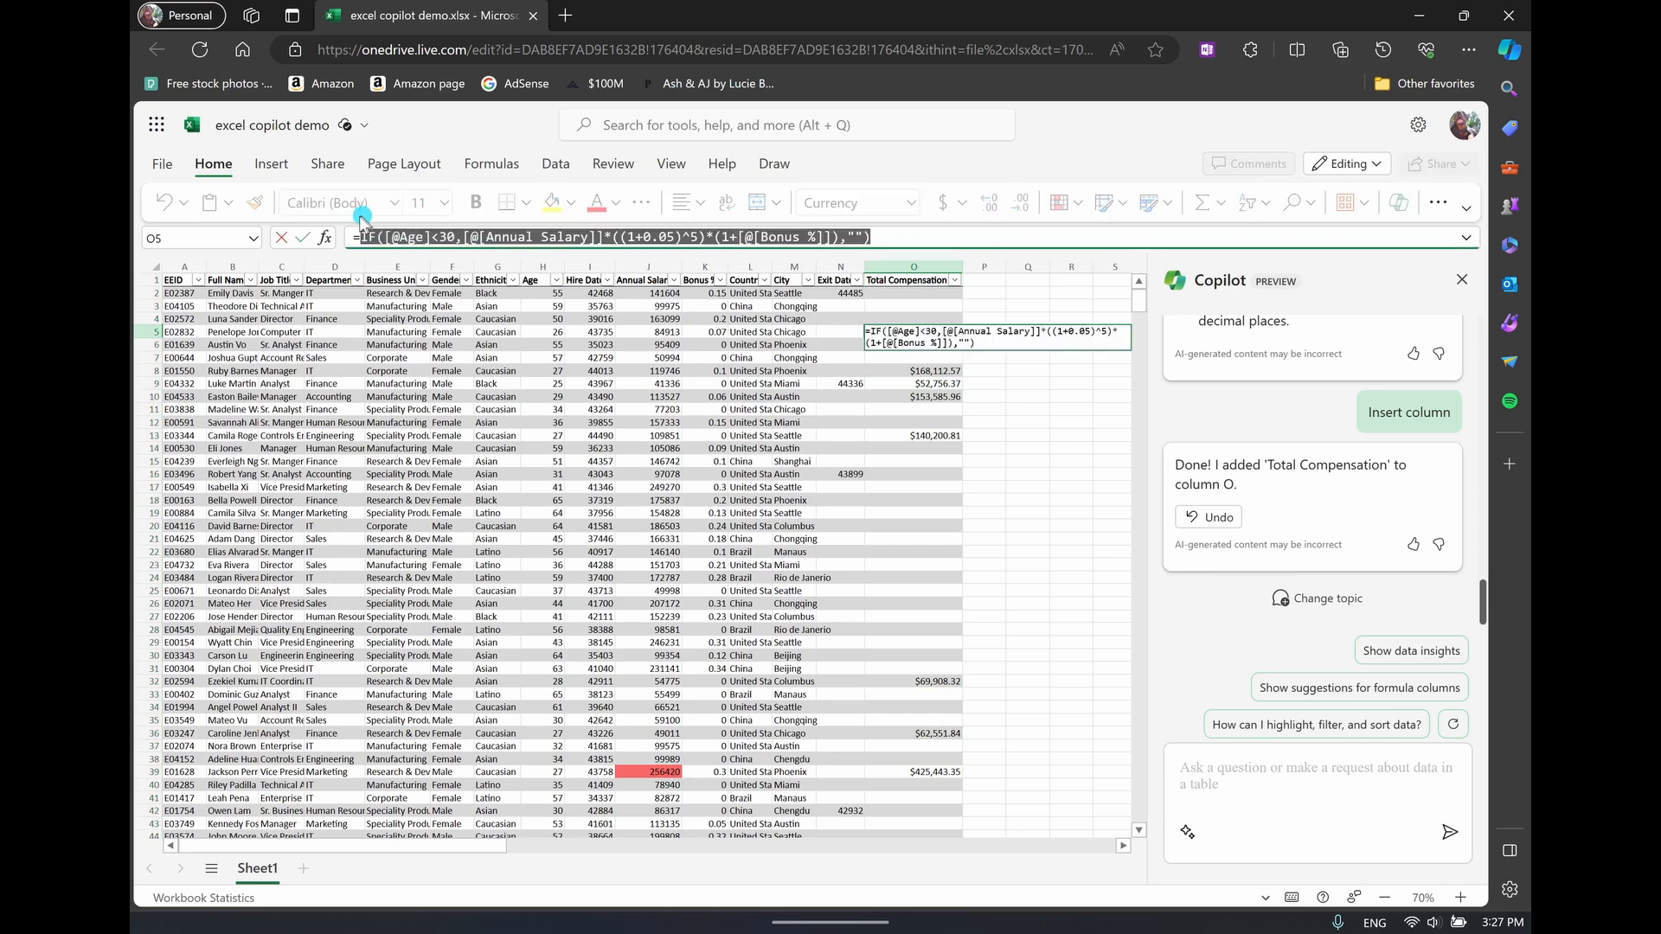
pyautogui.click(931, 376)
pyautogui.press('Escape')
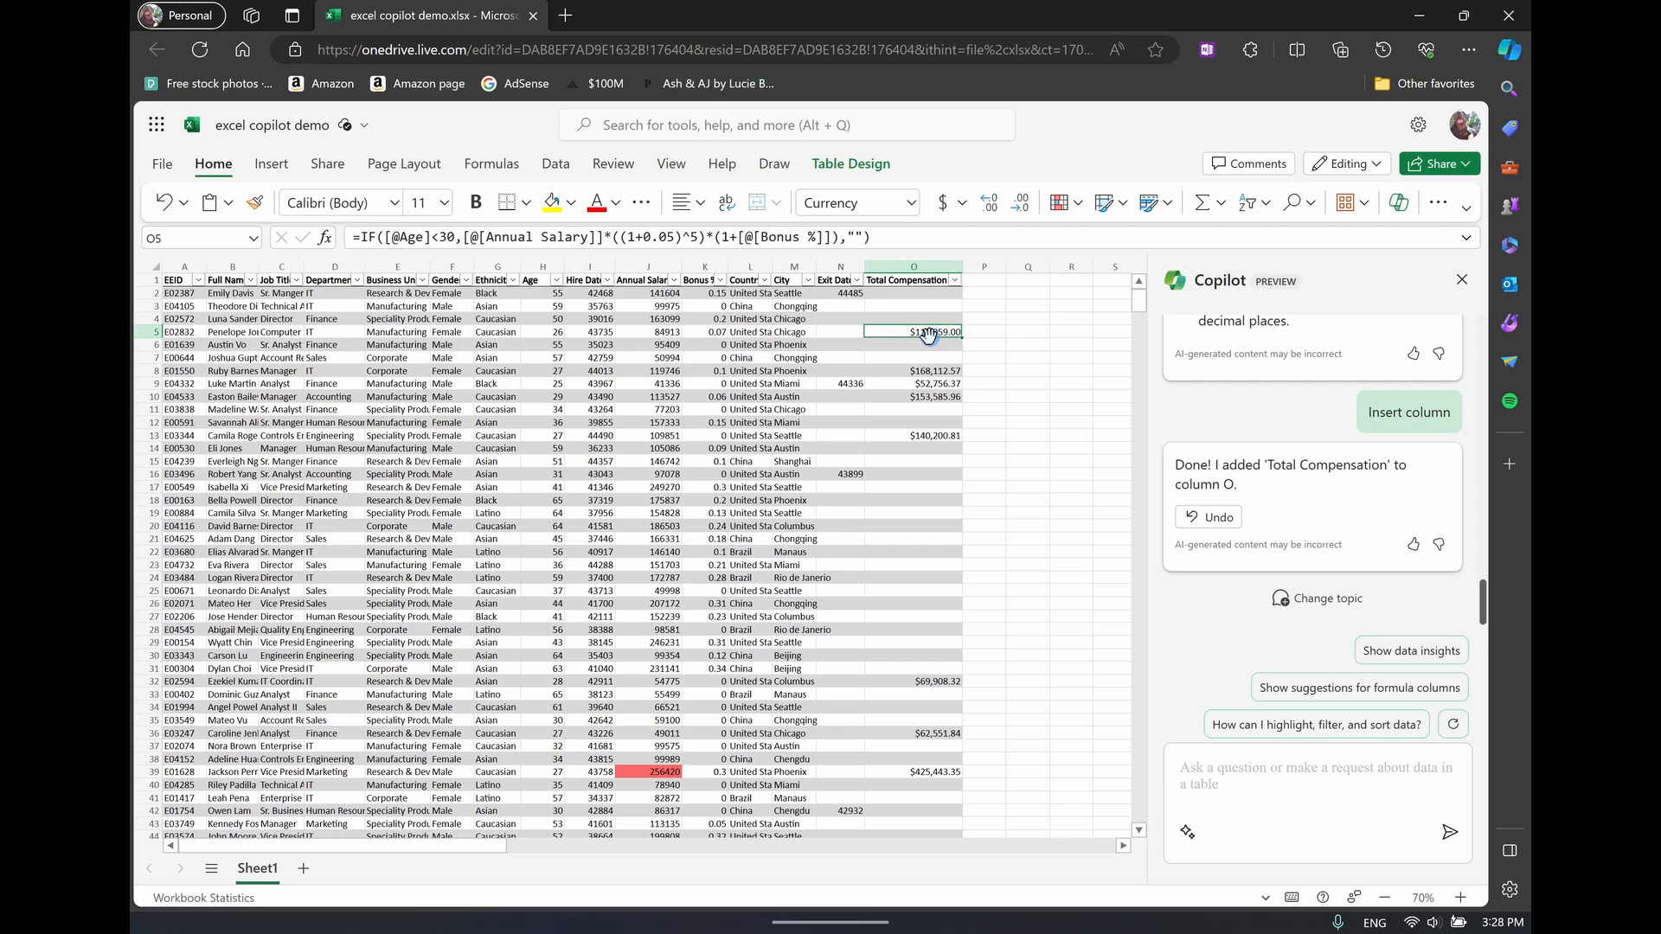
pyautogui.click(929, 245)
pyautogui.hotkey('ctrl', 'a')
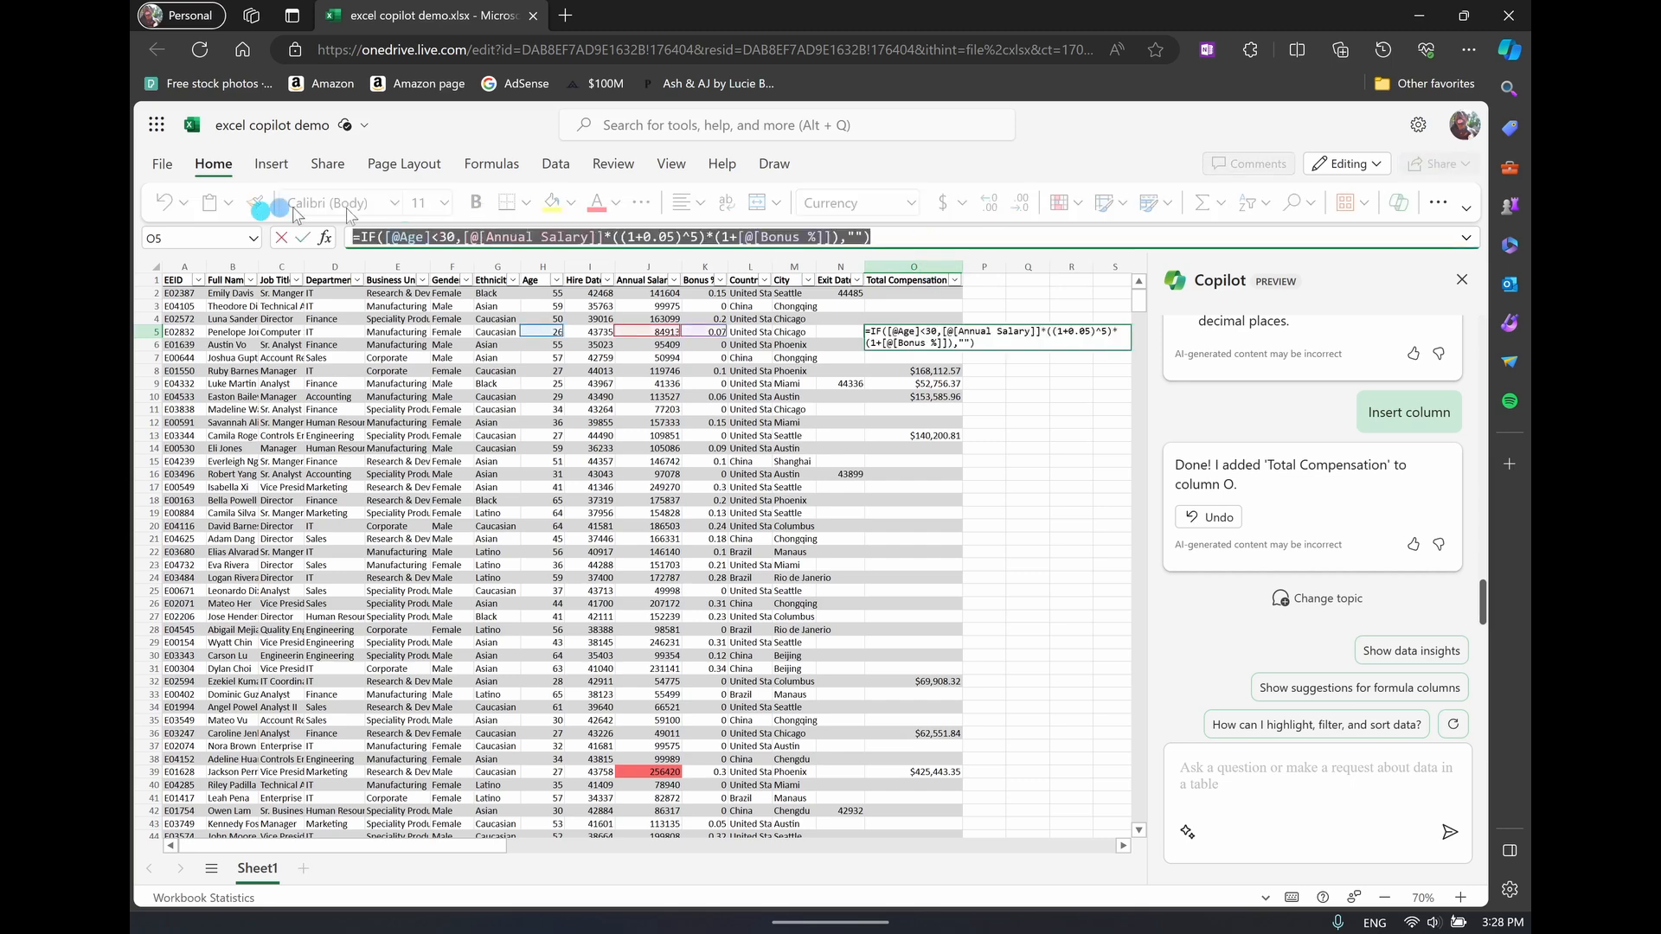
pyautogui.click(827, 332)
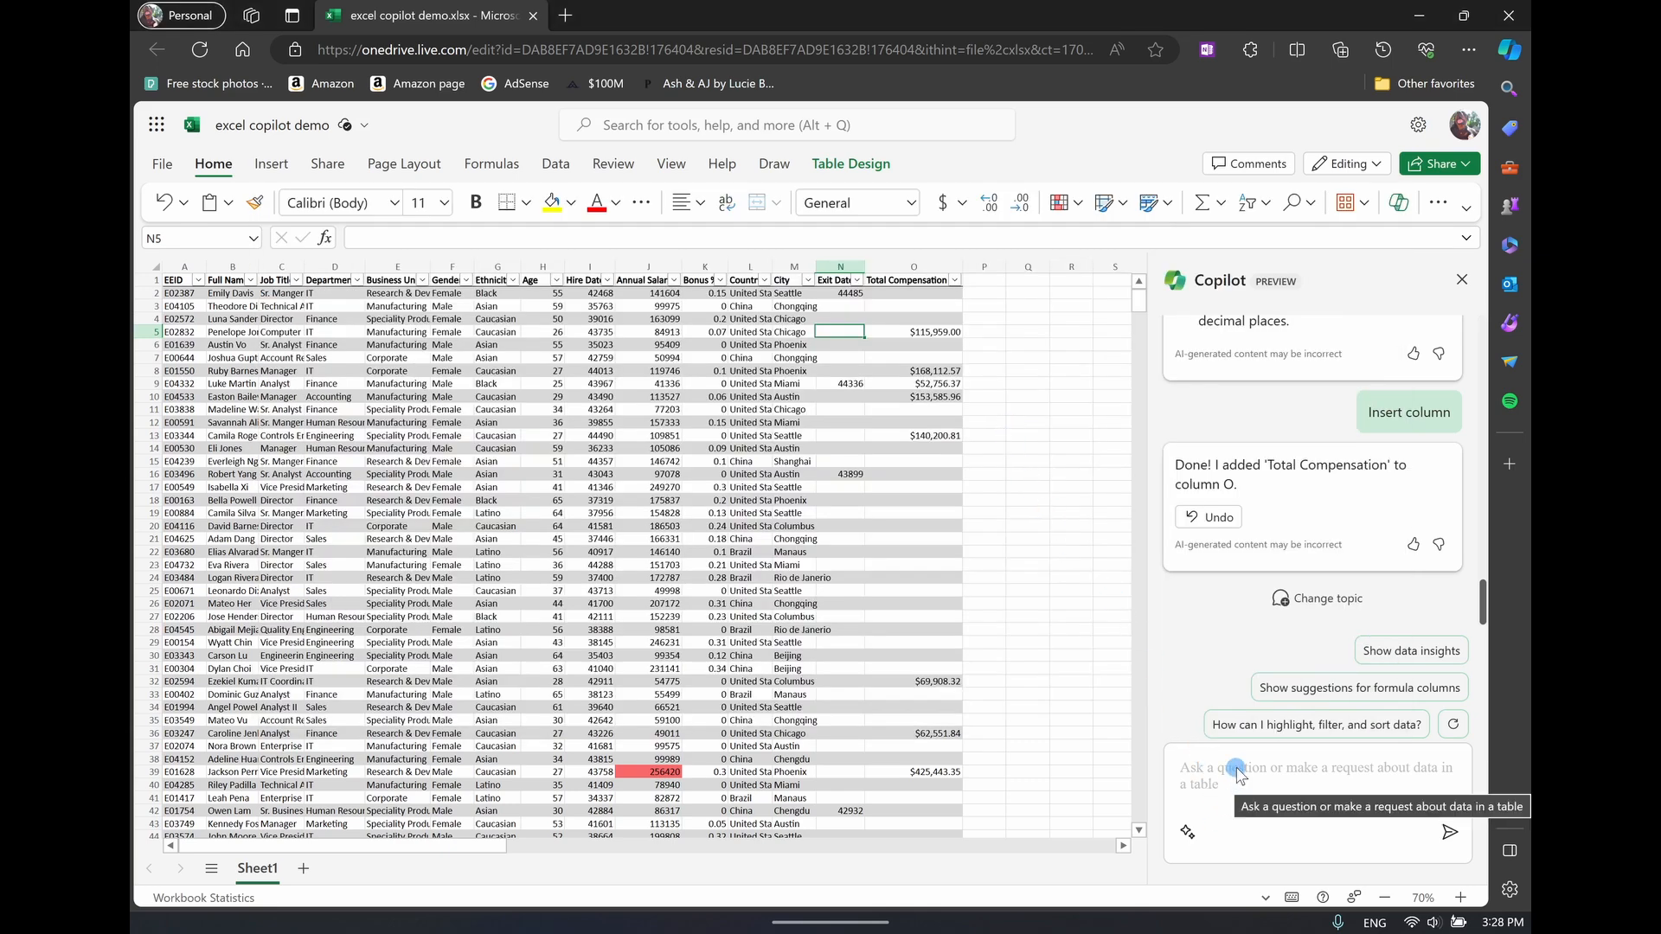
# Send Copilot the prompt "create me a graph showing the pay gap between males, females and ethnicity" and review the proposed PivotChart
pyautogui.click(1239, 773)
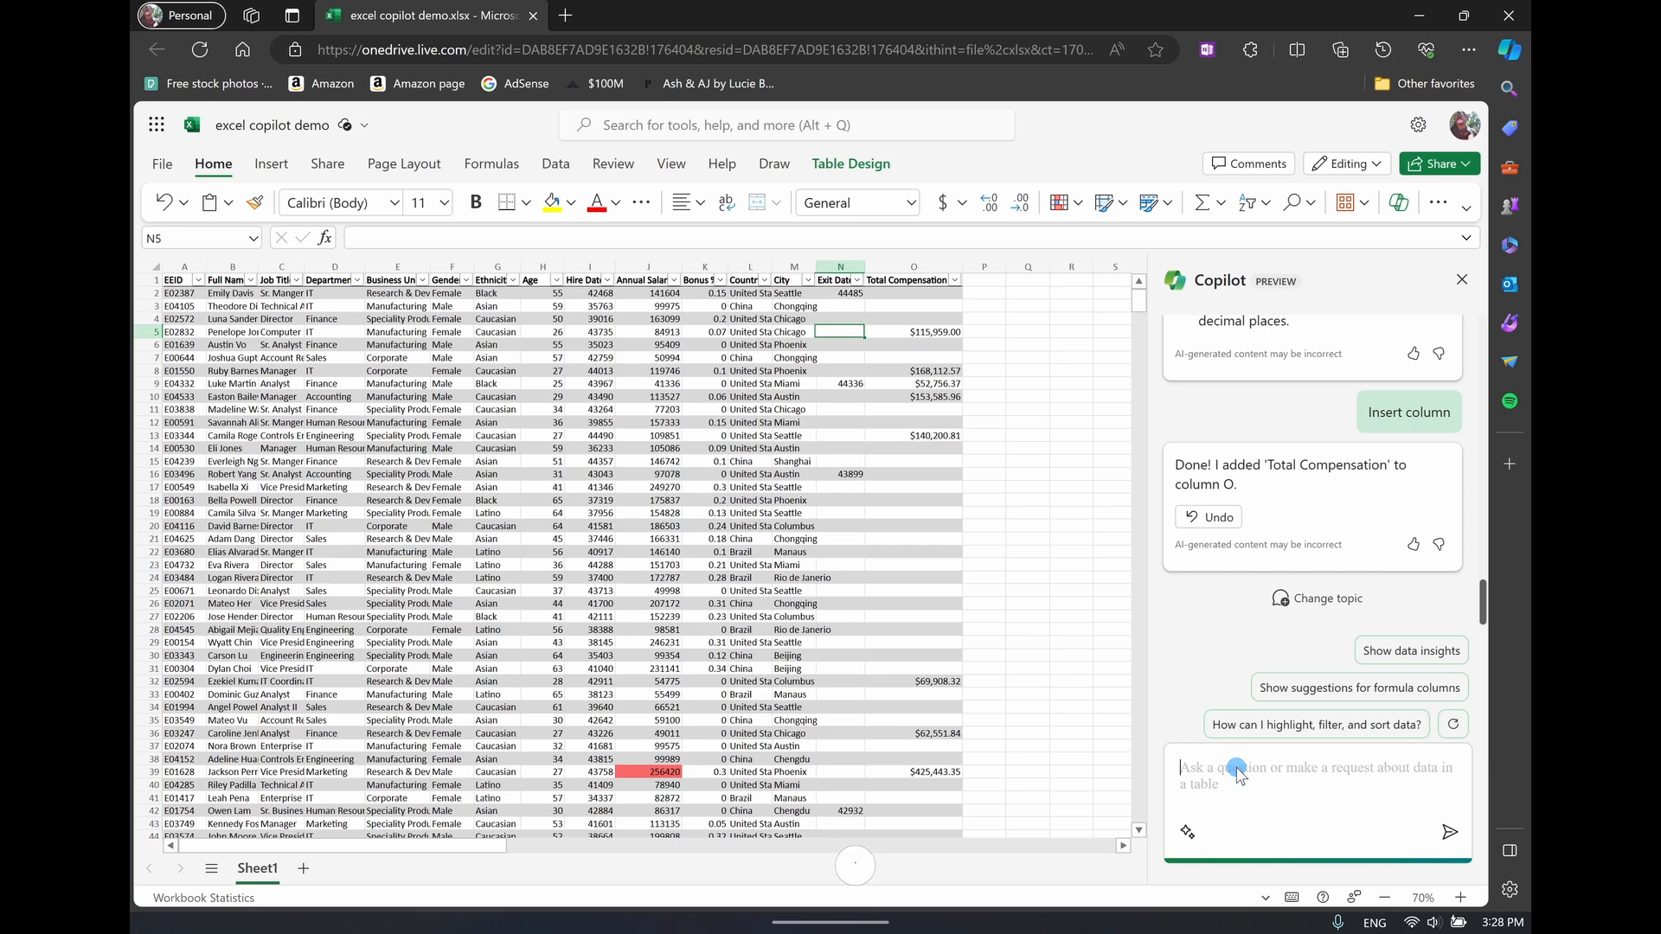
pyautogui.write('create me a graph showing the pay gap between males, females and ethnicity')
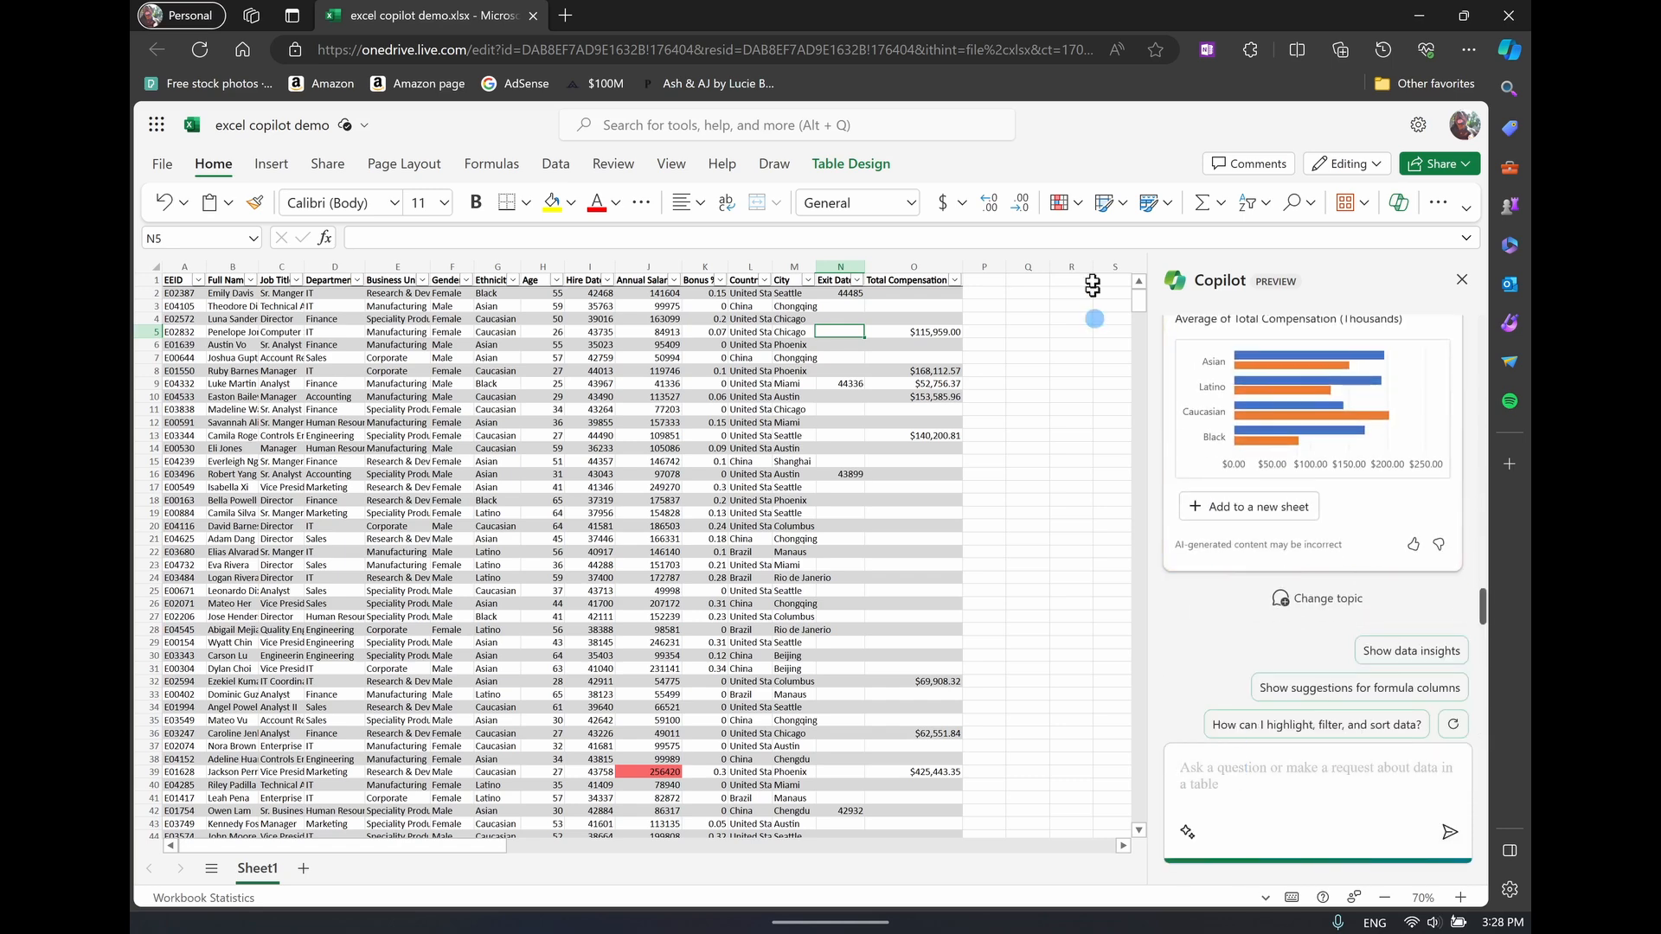
pyautogui.scroll(3, 1264, 483)
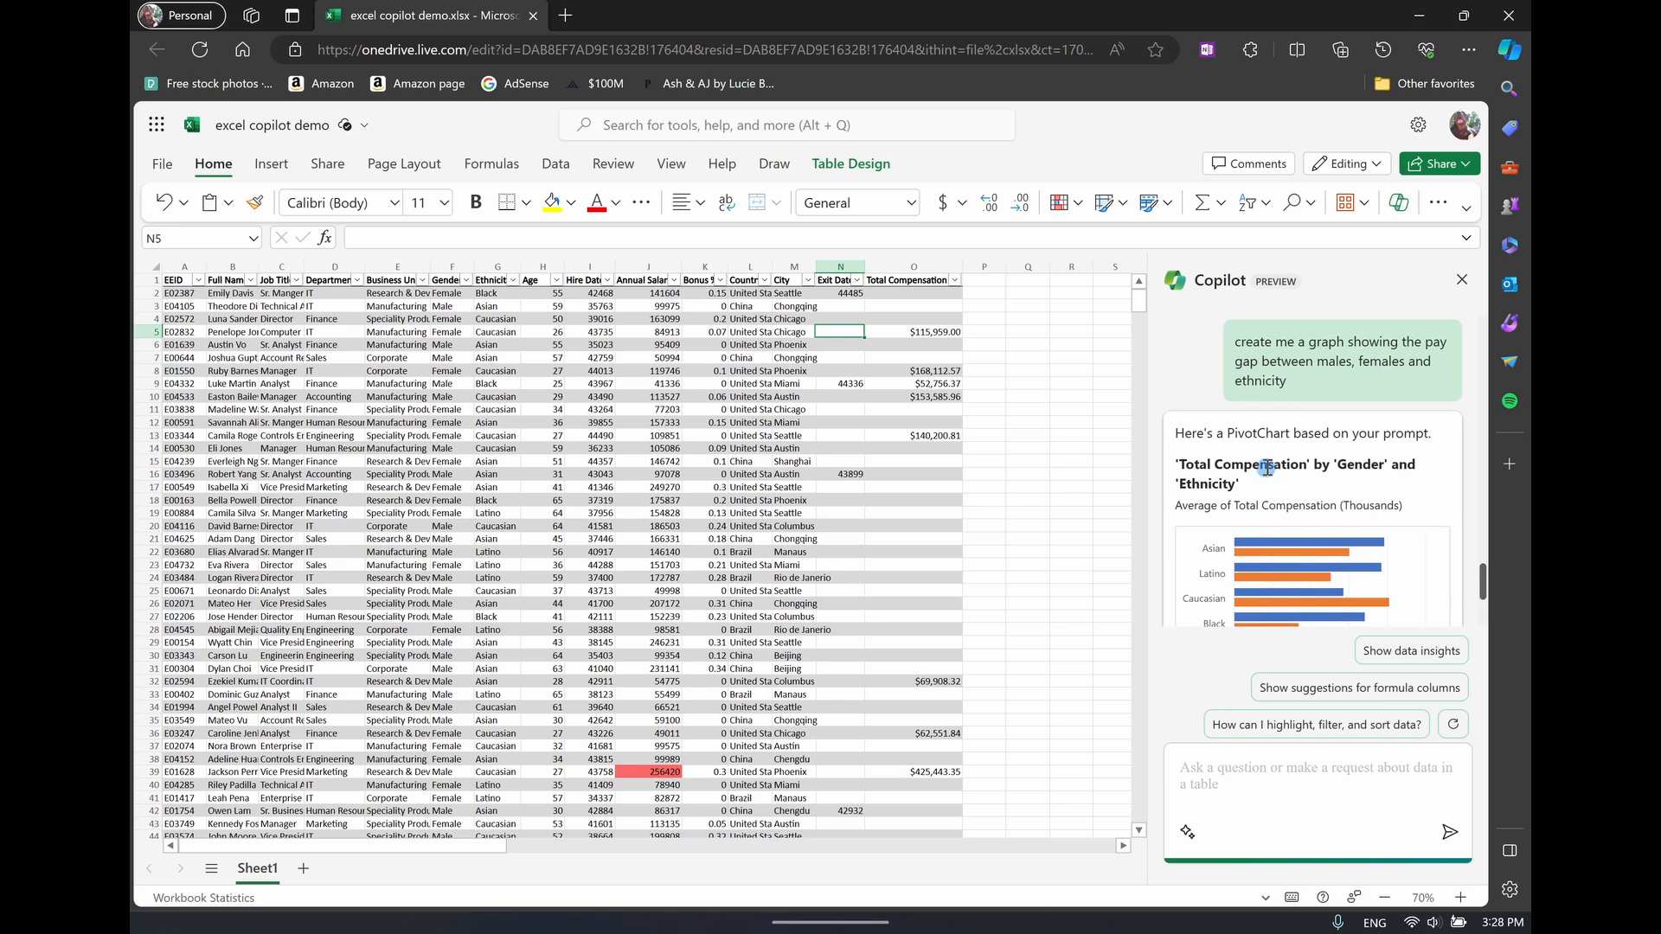
pyautogui.scroll(-1, 1328, 460)
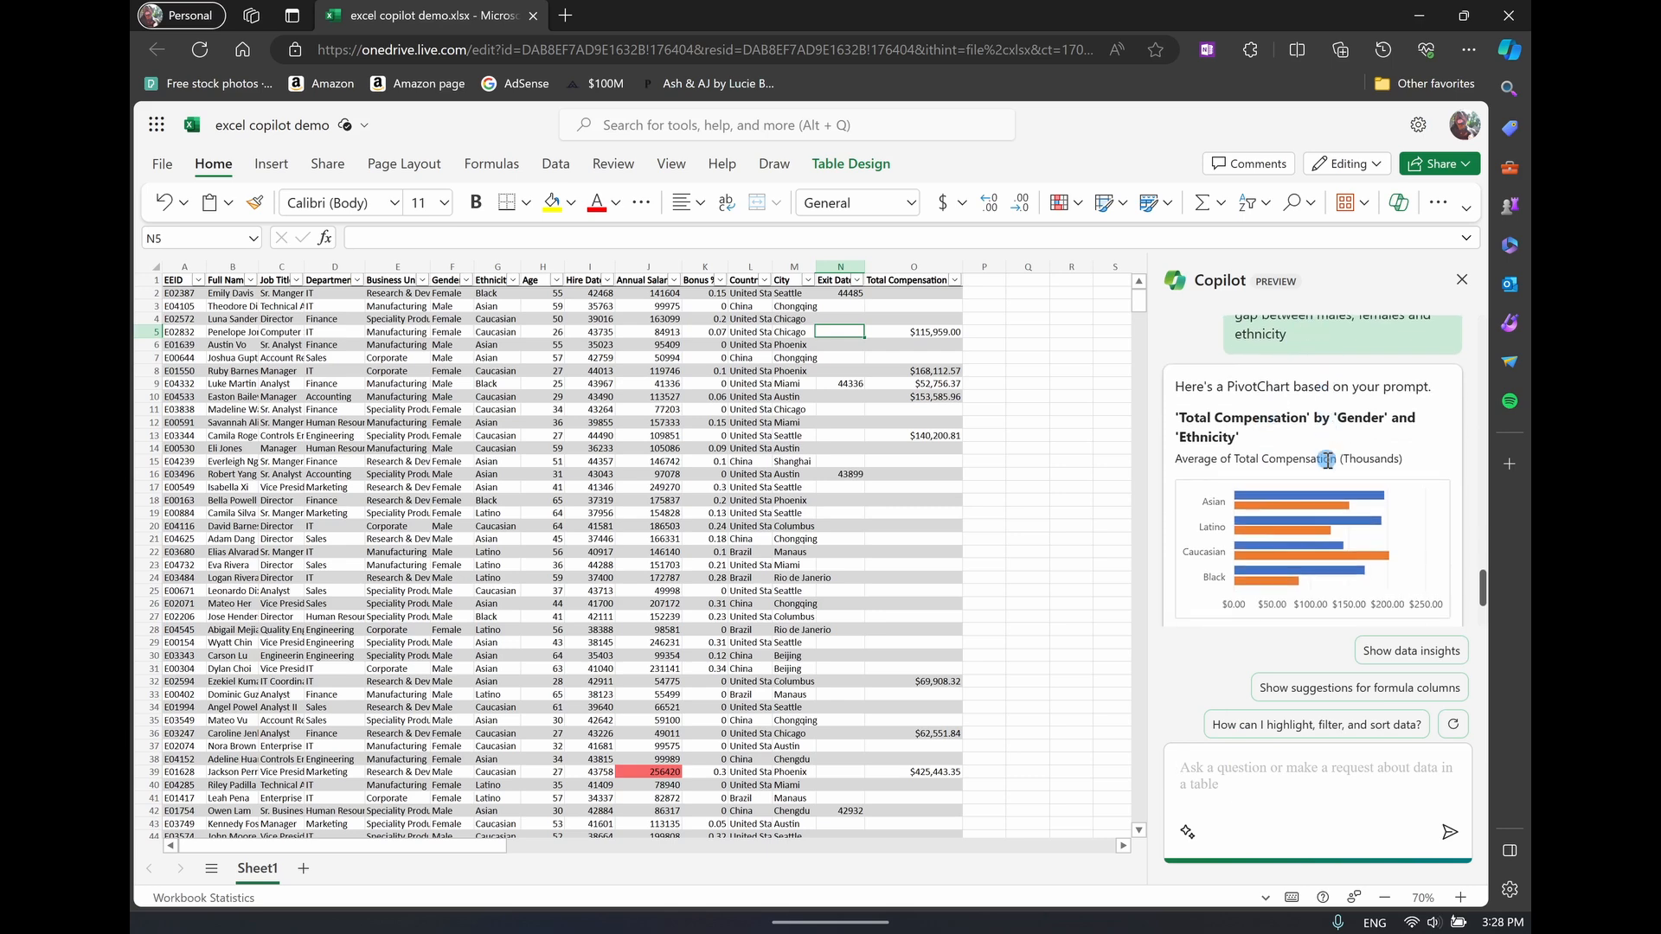
pyautogui.scroll(-1, 1328, 460)
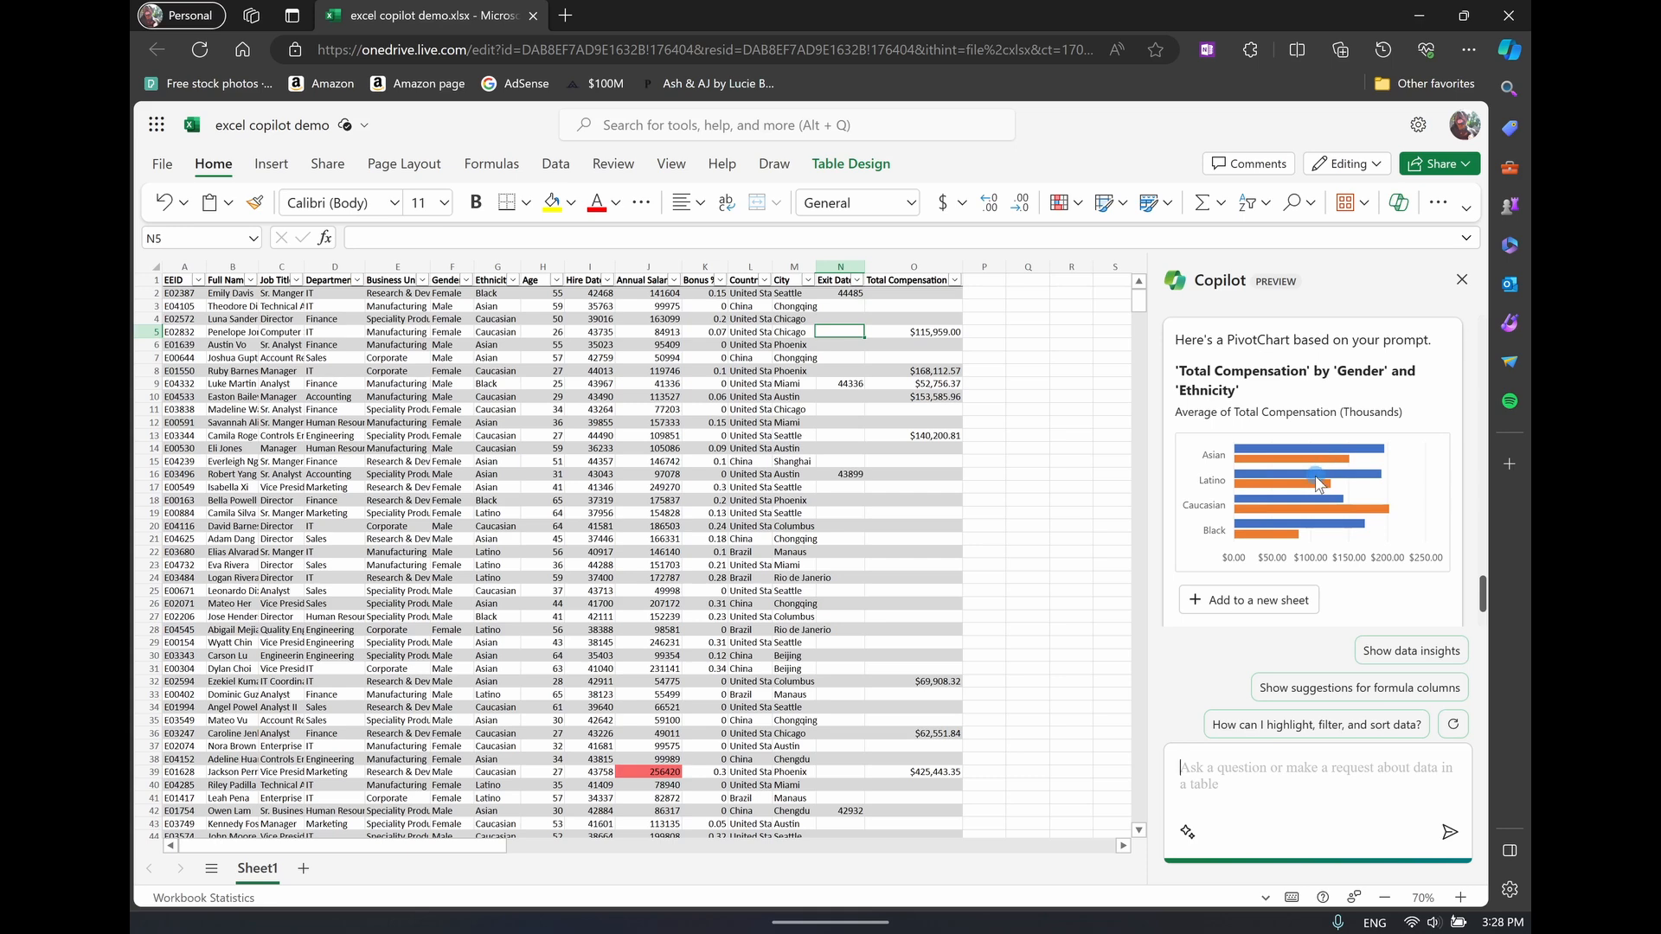
# Add the proposed PivotChart to a new sheet and undo that addition through Copilot
pyautogui.click(1289, 601)
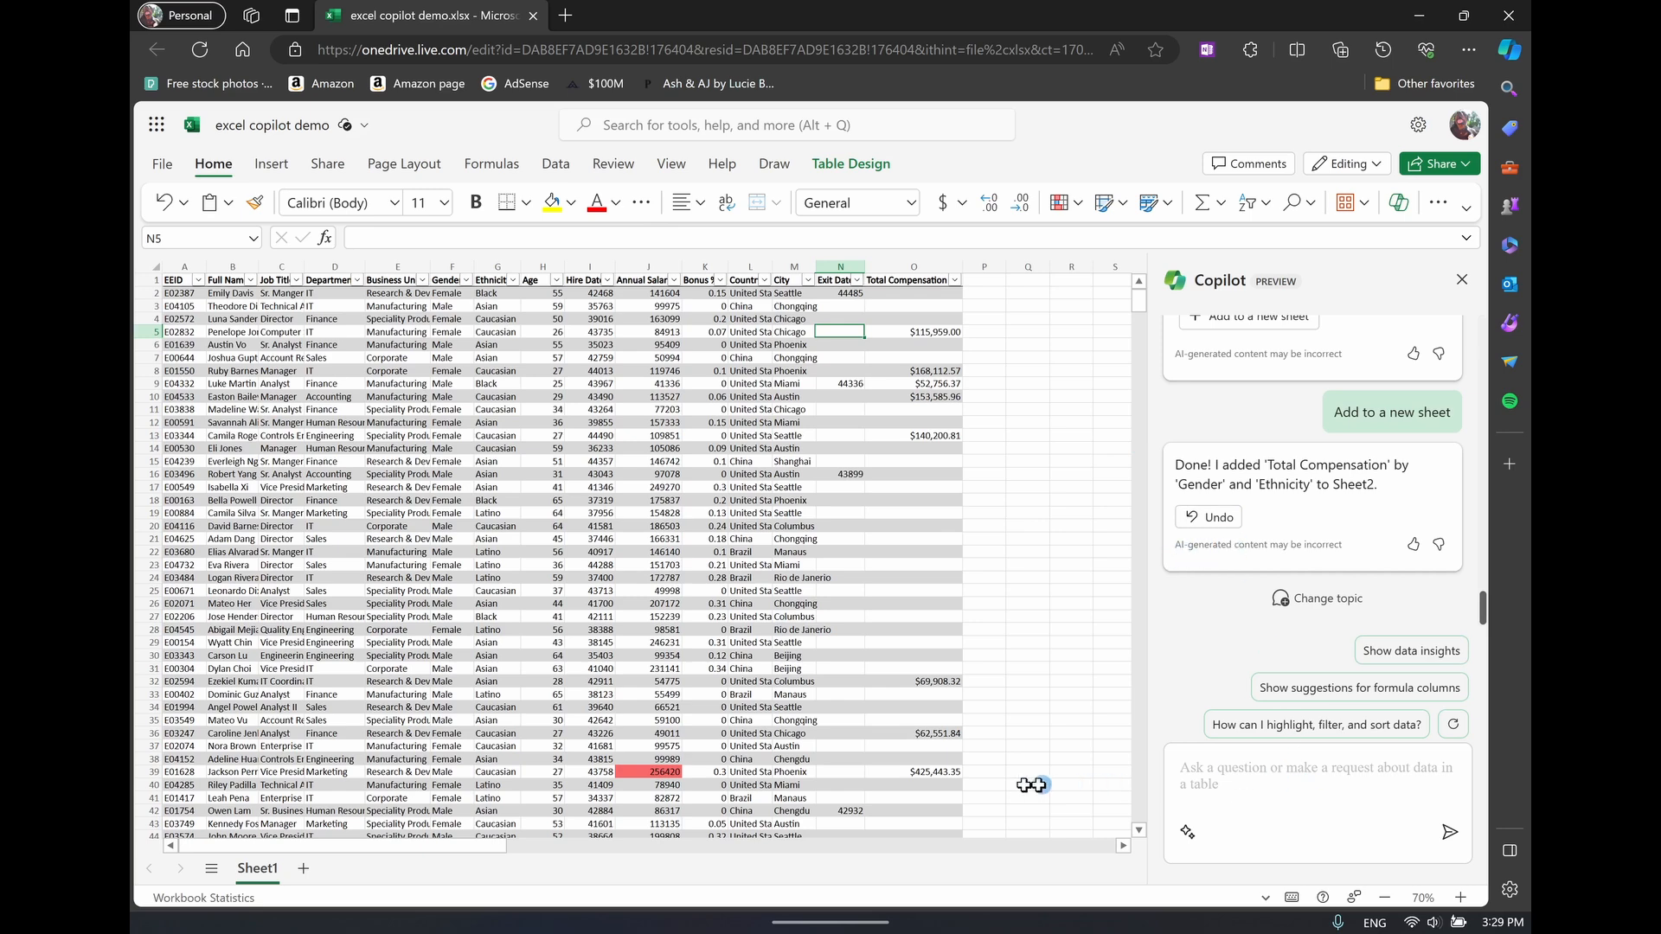
pyautogui.click(1229, 519)
pyautogui.click(1201, 520)
# Resend the prompt "create me a graph showing the pay gap between males, females and ethnicity" and add the resulting PivotChart to a new sheet
pyautogui.click(1229, 777)
pyautogui.write('create me a graph showing the pay gap between males, females and ethnicity')
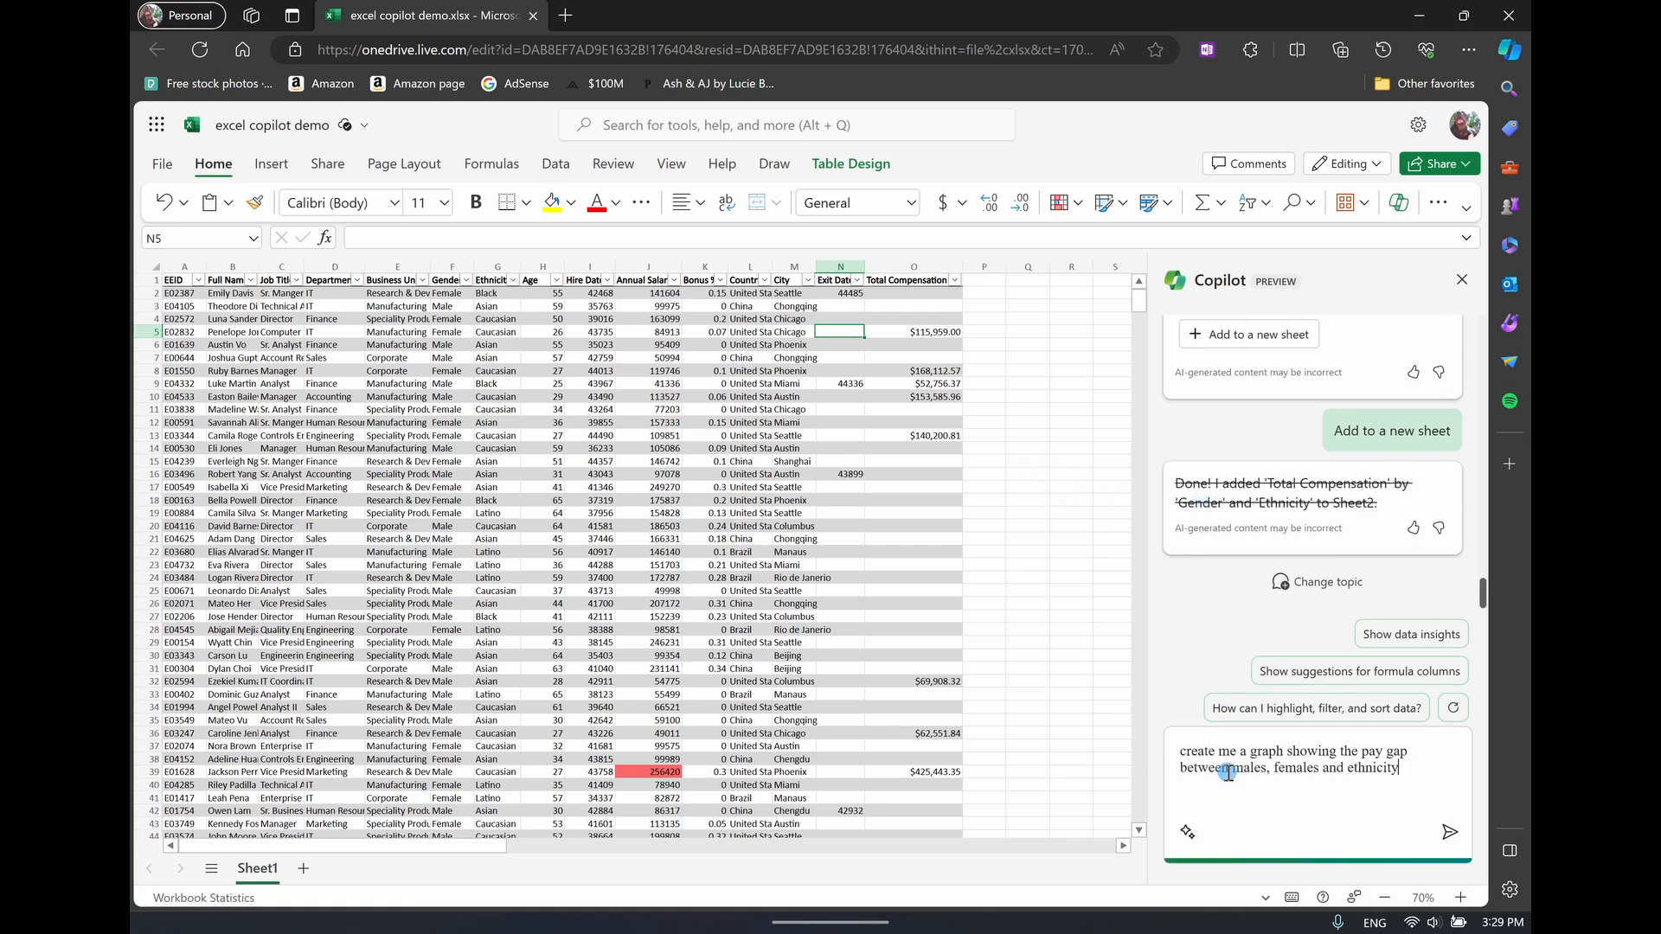
pyautogui.click(1447, 832)
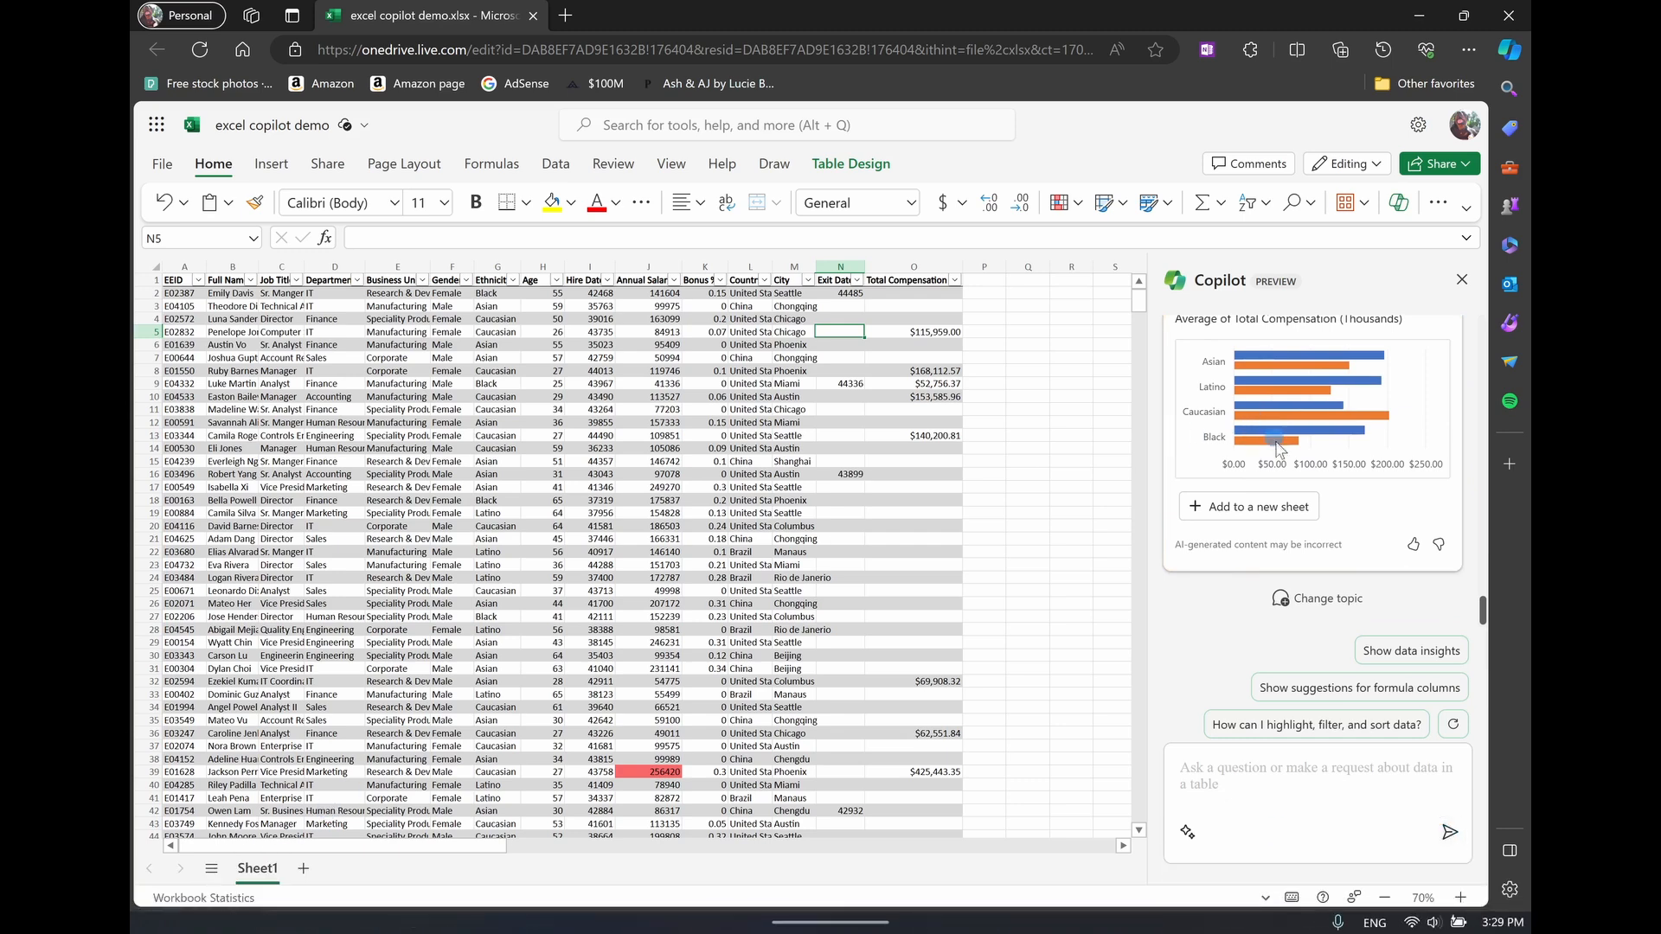
pyautogui.click(1281, 509)
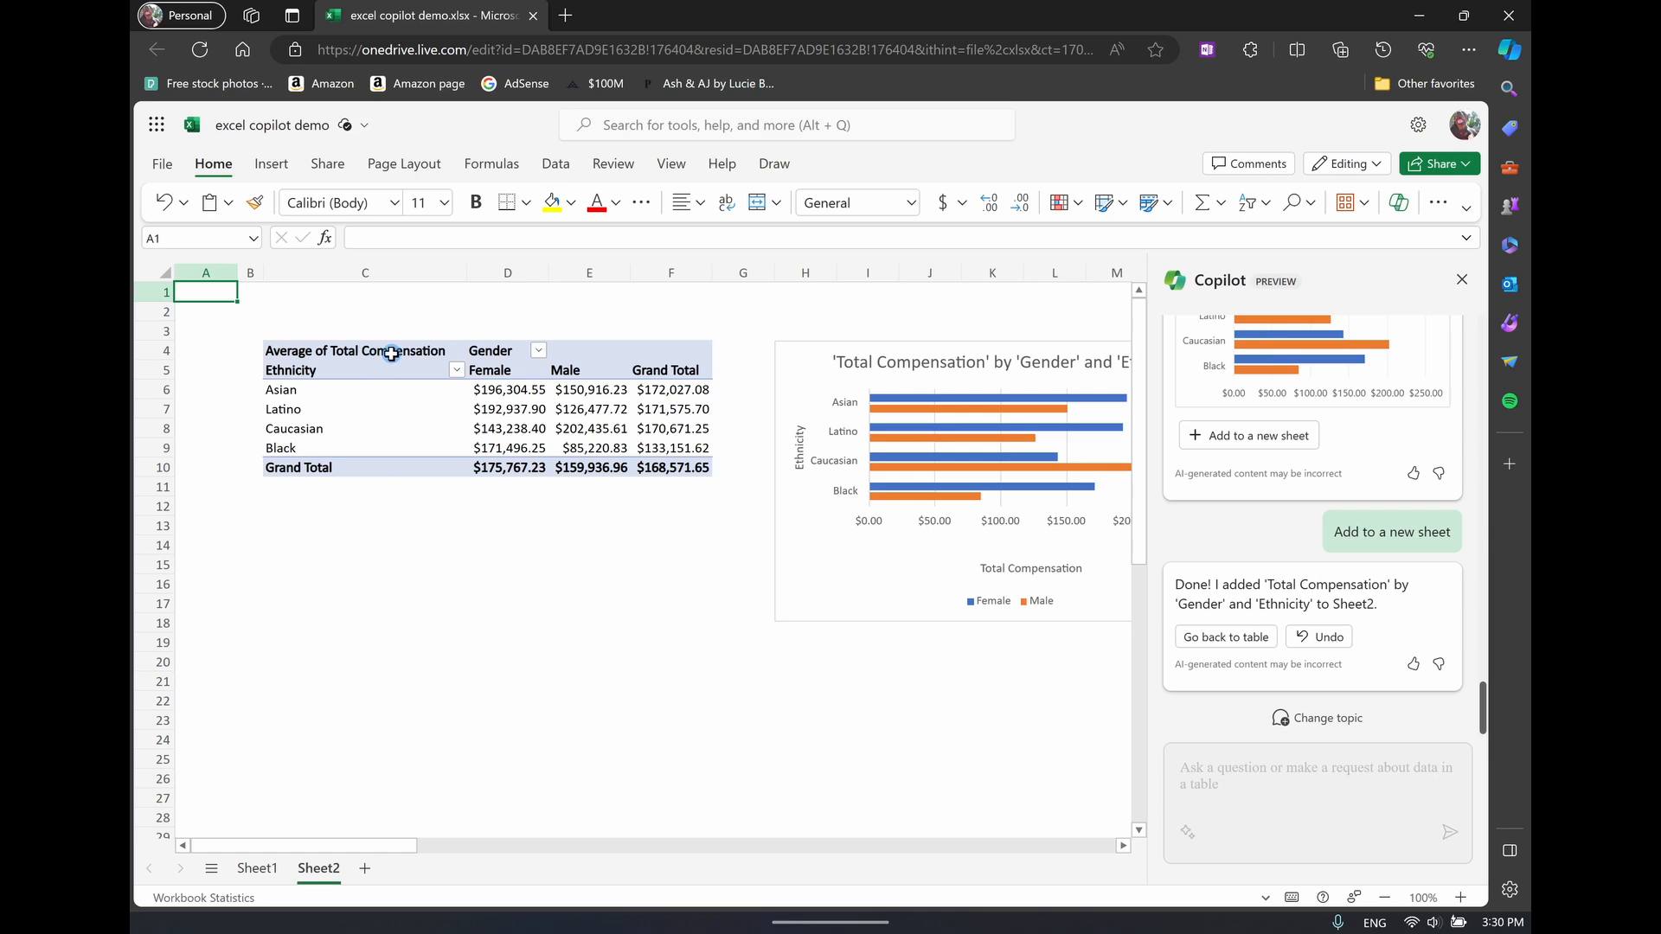
# Examine the ethnicity rows of the PivotTable and the Total Compensation PivotChart on Sheet2
pyautogui.moveTo(386, 388); pyautogui.dragTo(384, 447)
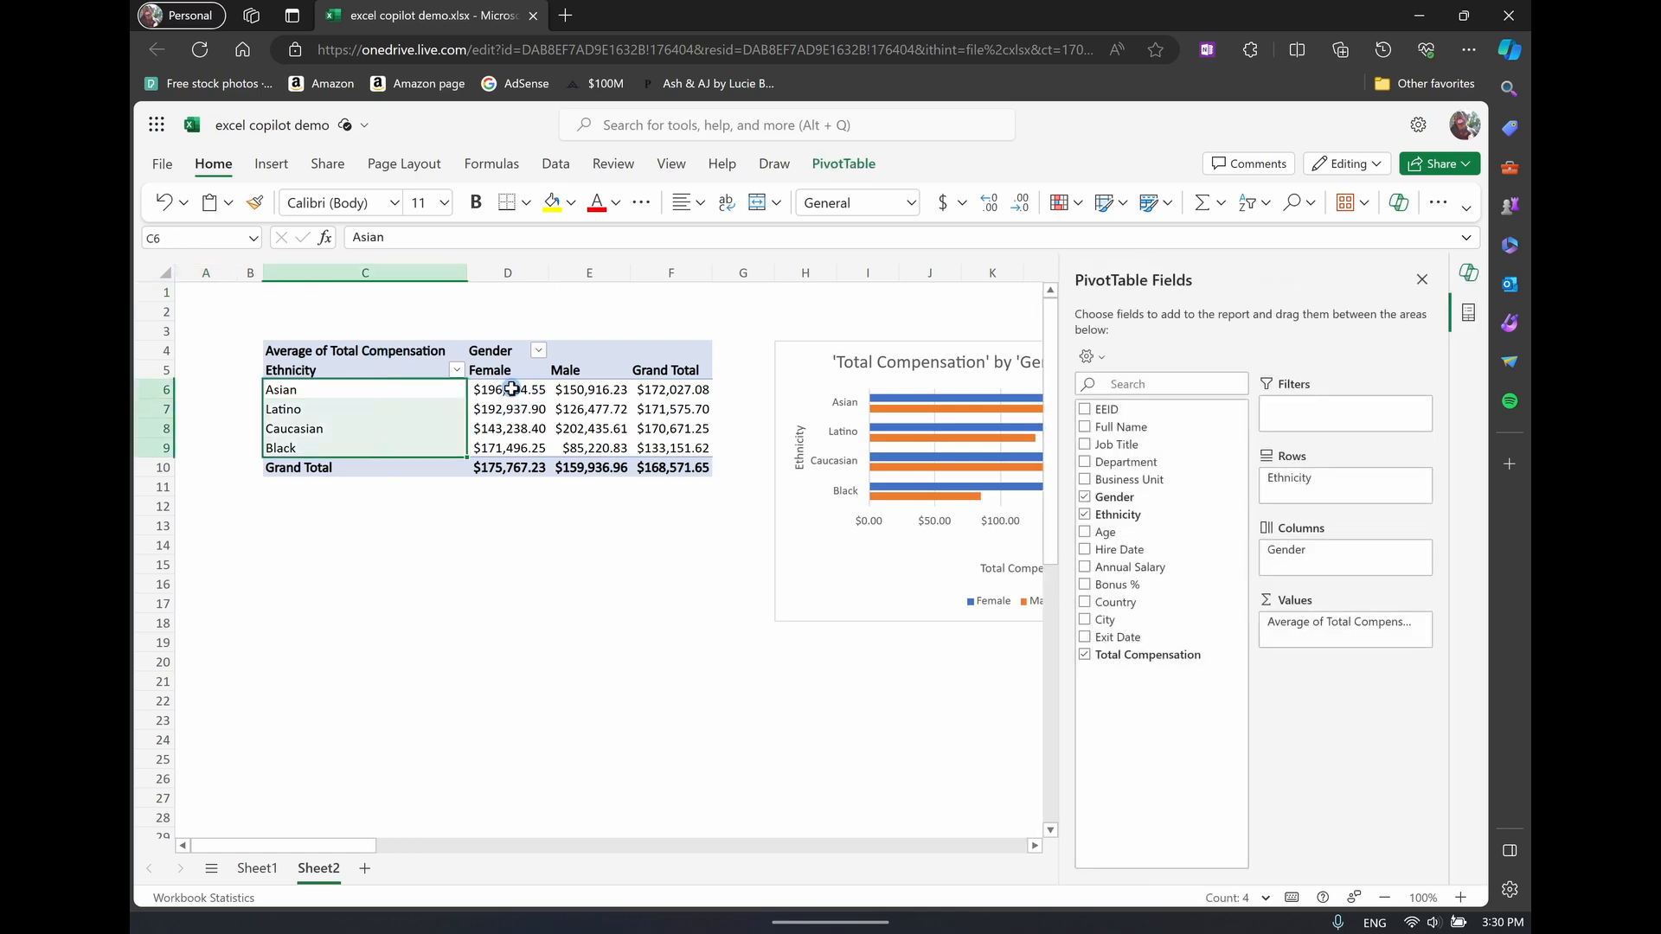
pyautogui.moveTo(364, 845); pyautogui.dragTo(428, 841)
pyautogui.click(588, 529)
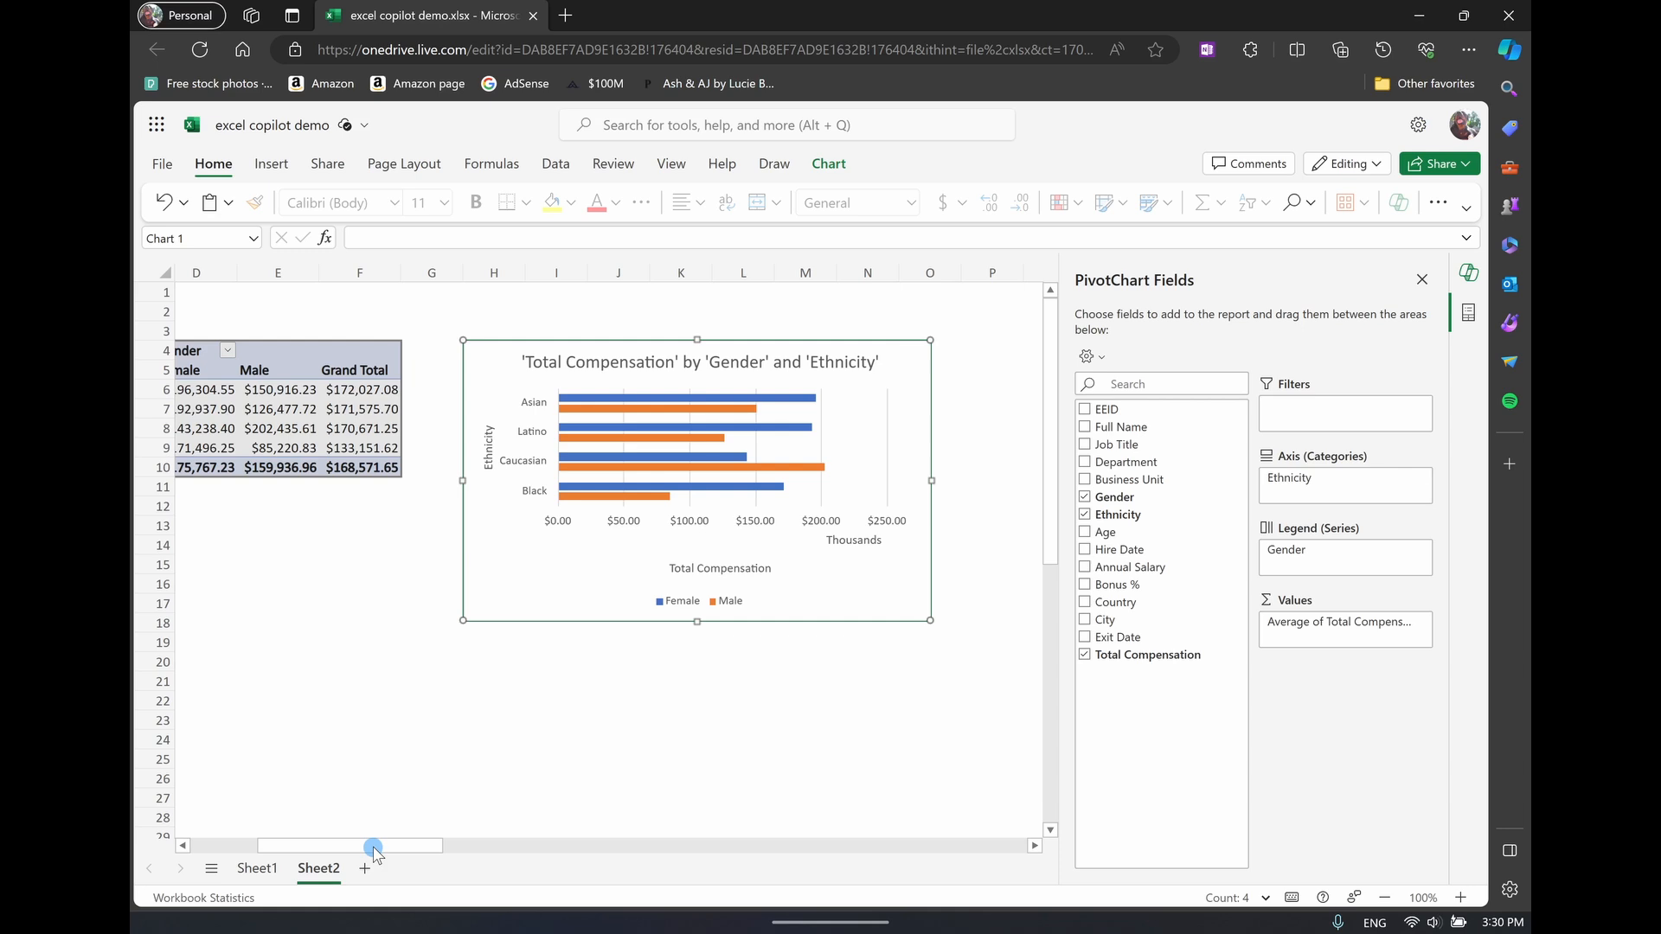
# Return to the employee table on Sheet1 and have Copilot change the topic to try to reactivate its prompt field
pyautogui.click(265, 884)
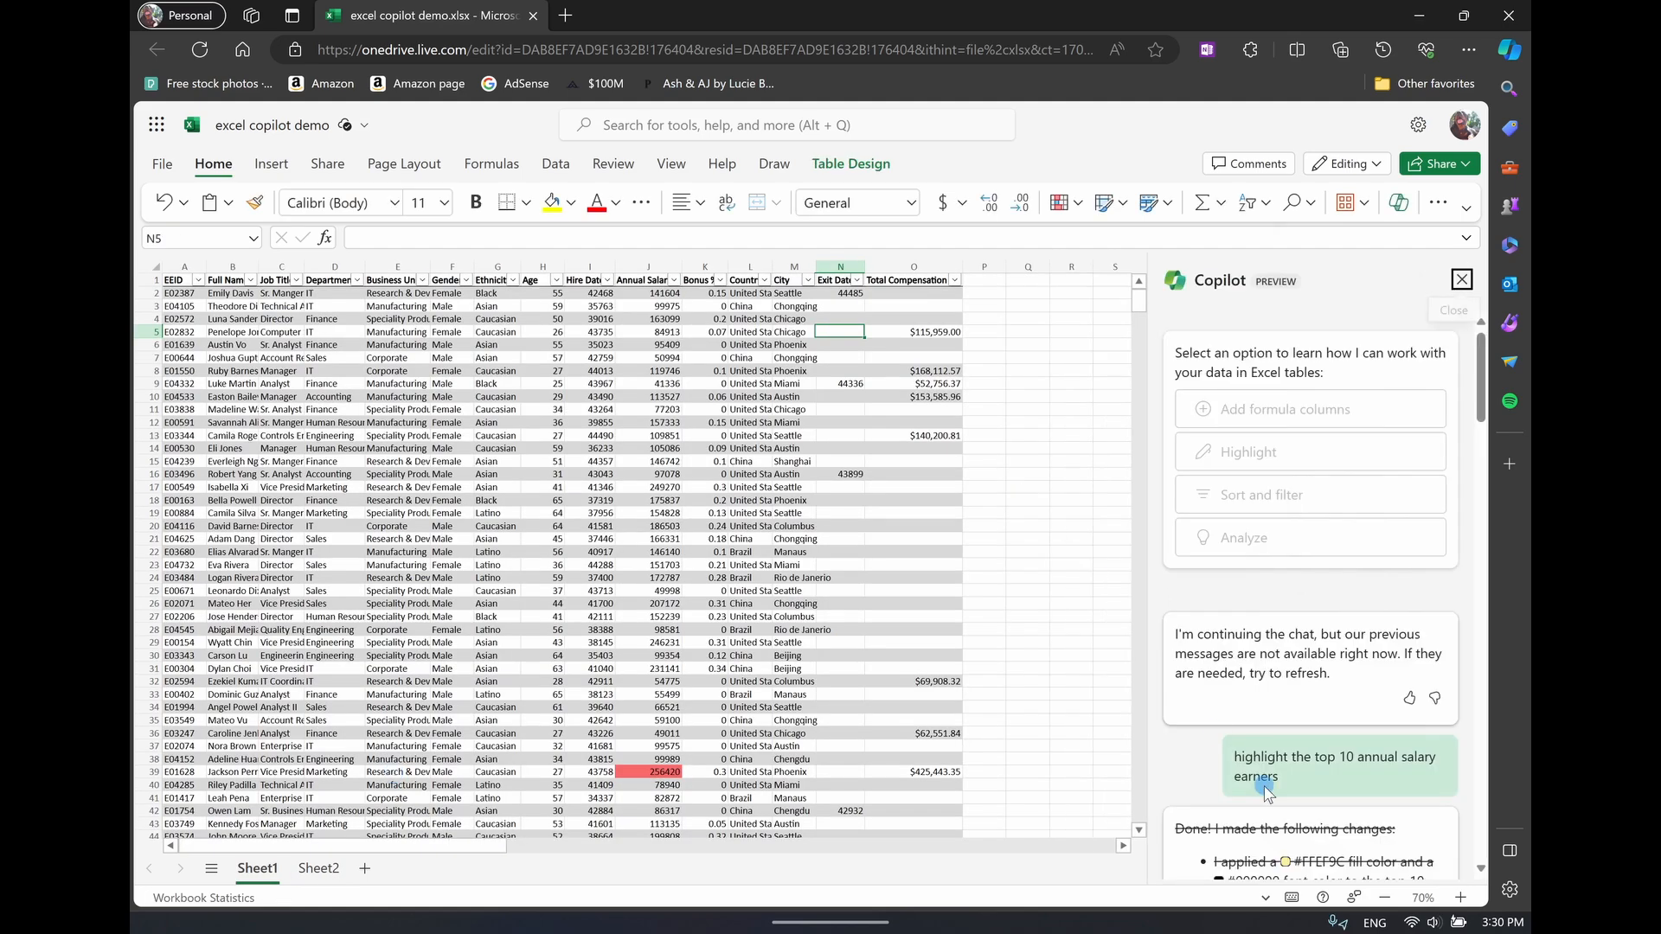
pyautogui.click(795, 643)
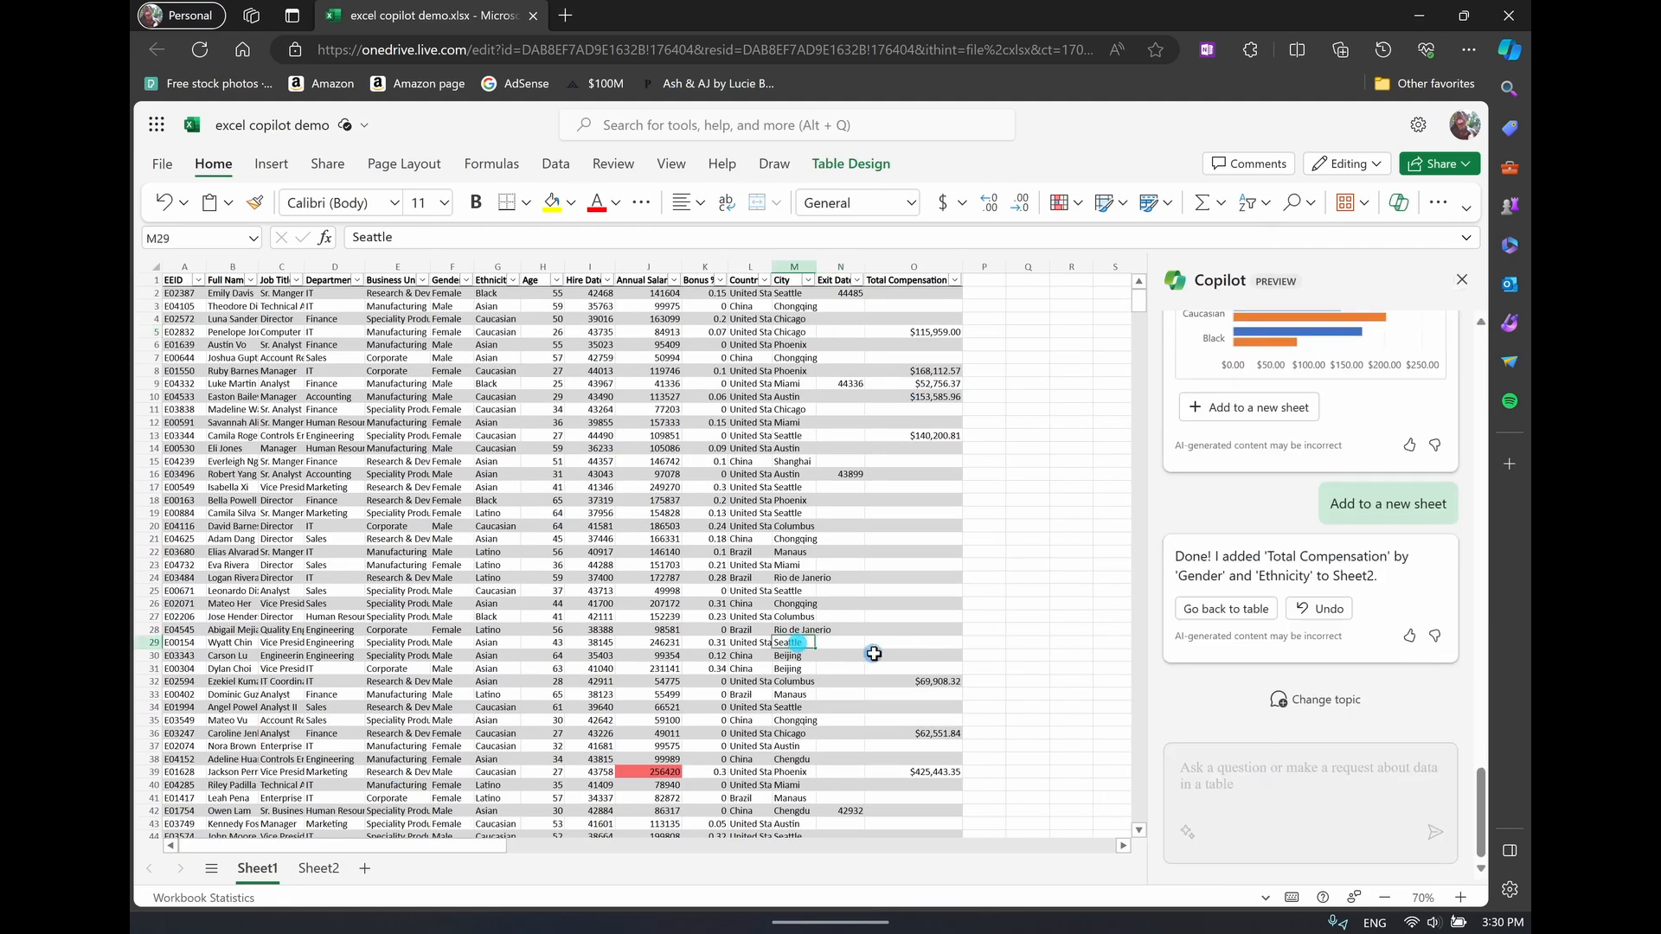
pyautogui.click(896, 634)
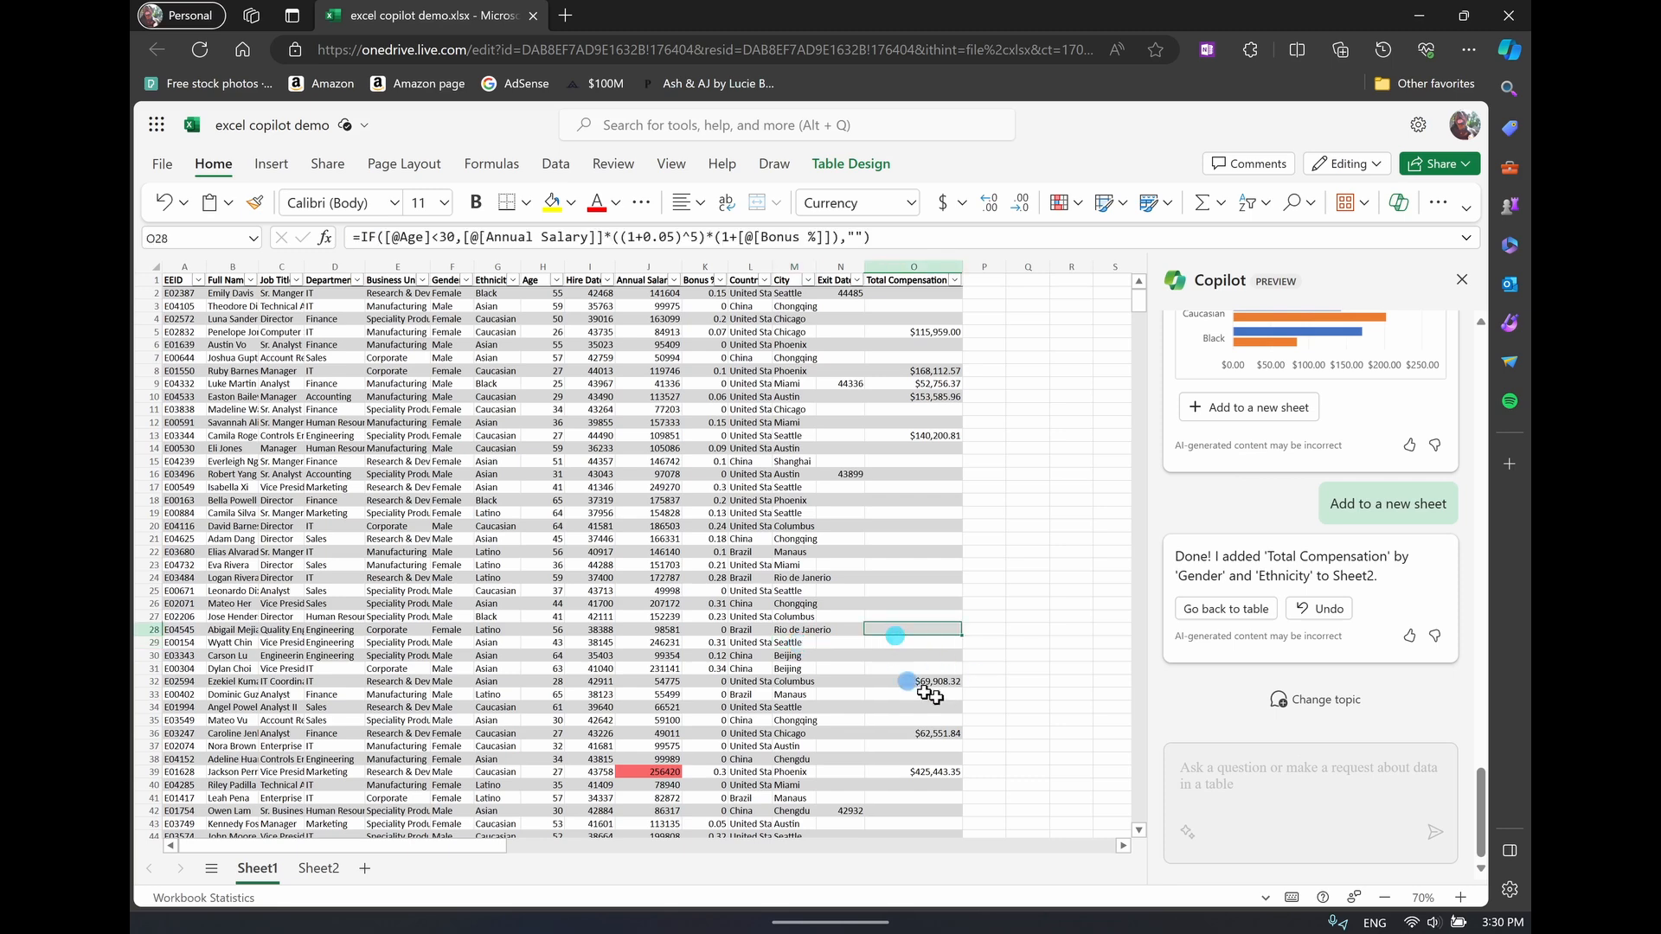
pyautogui.click(794, 513)
pyautogui.click(1294, 767)
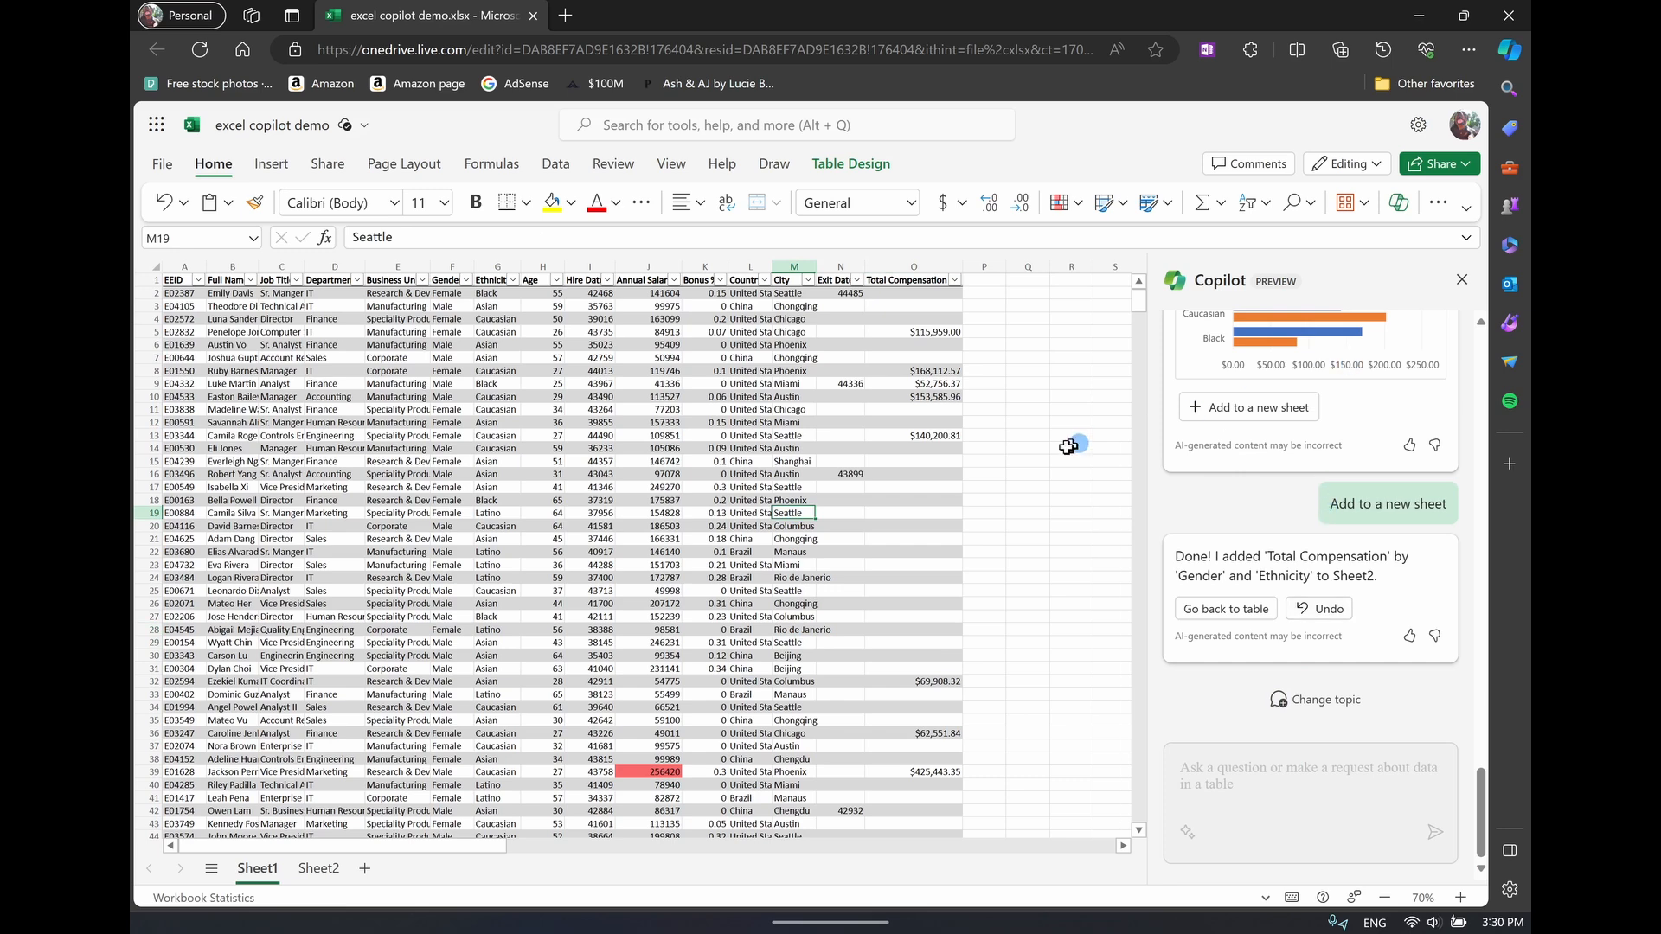
pyautogui.click(891, 692)
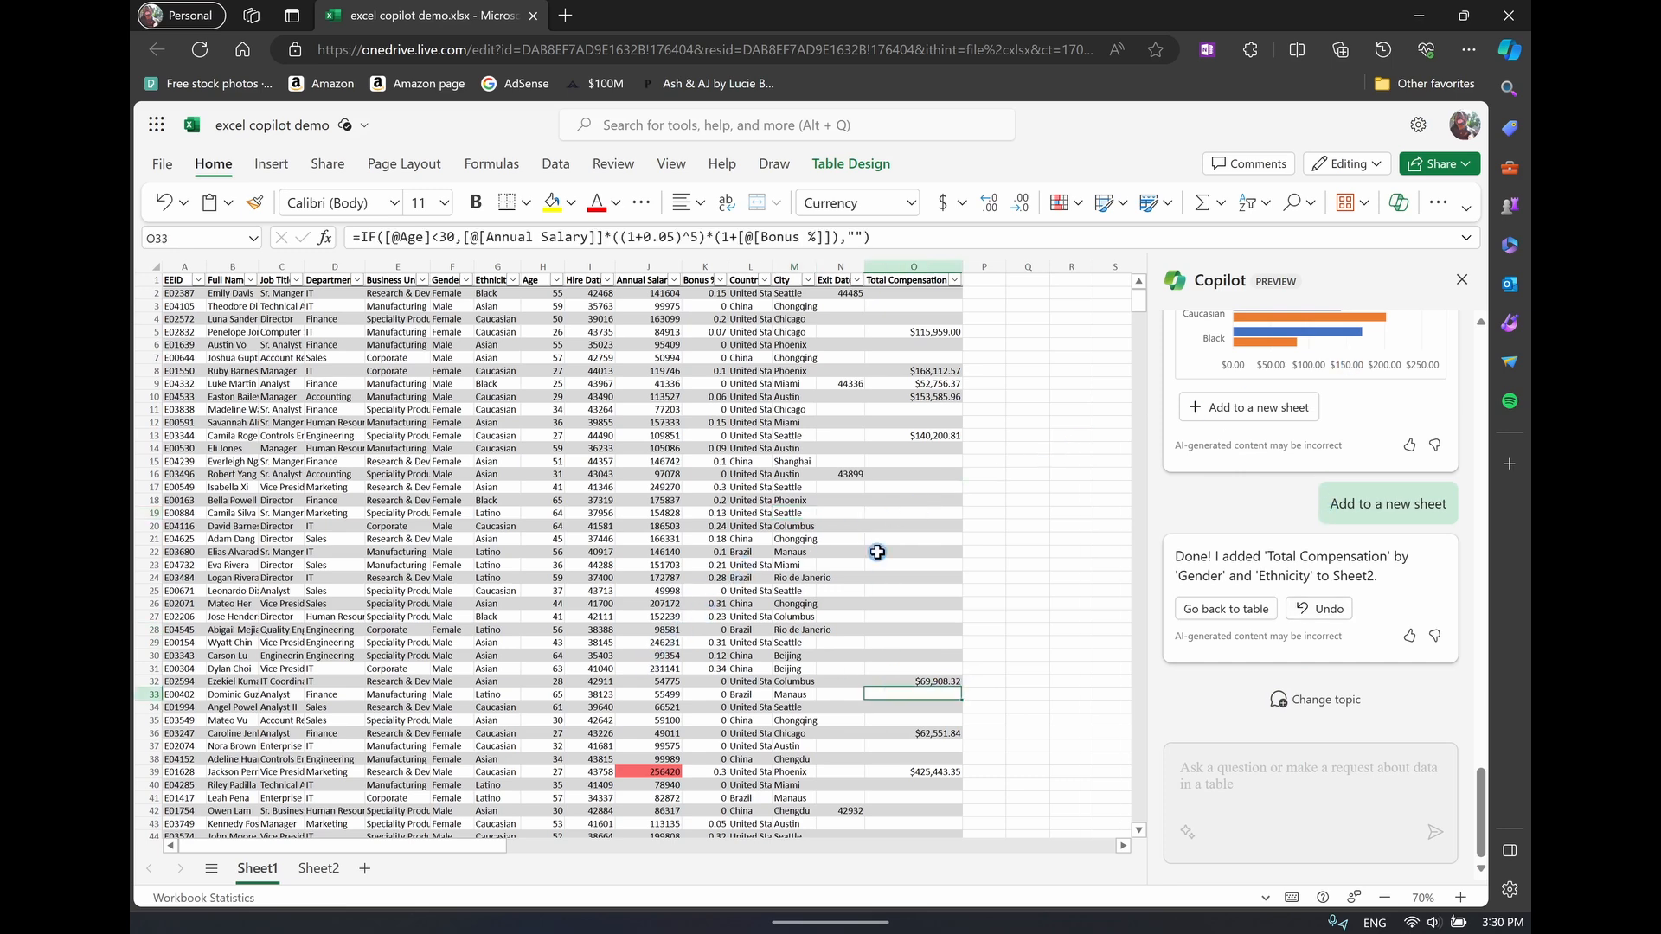
pyautogui.doubleClick(1230, 718)
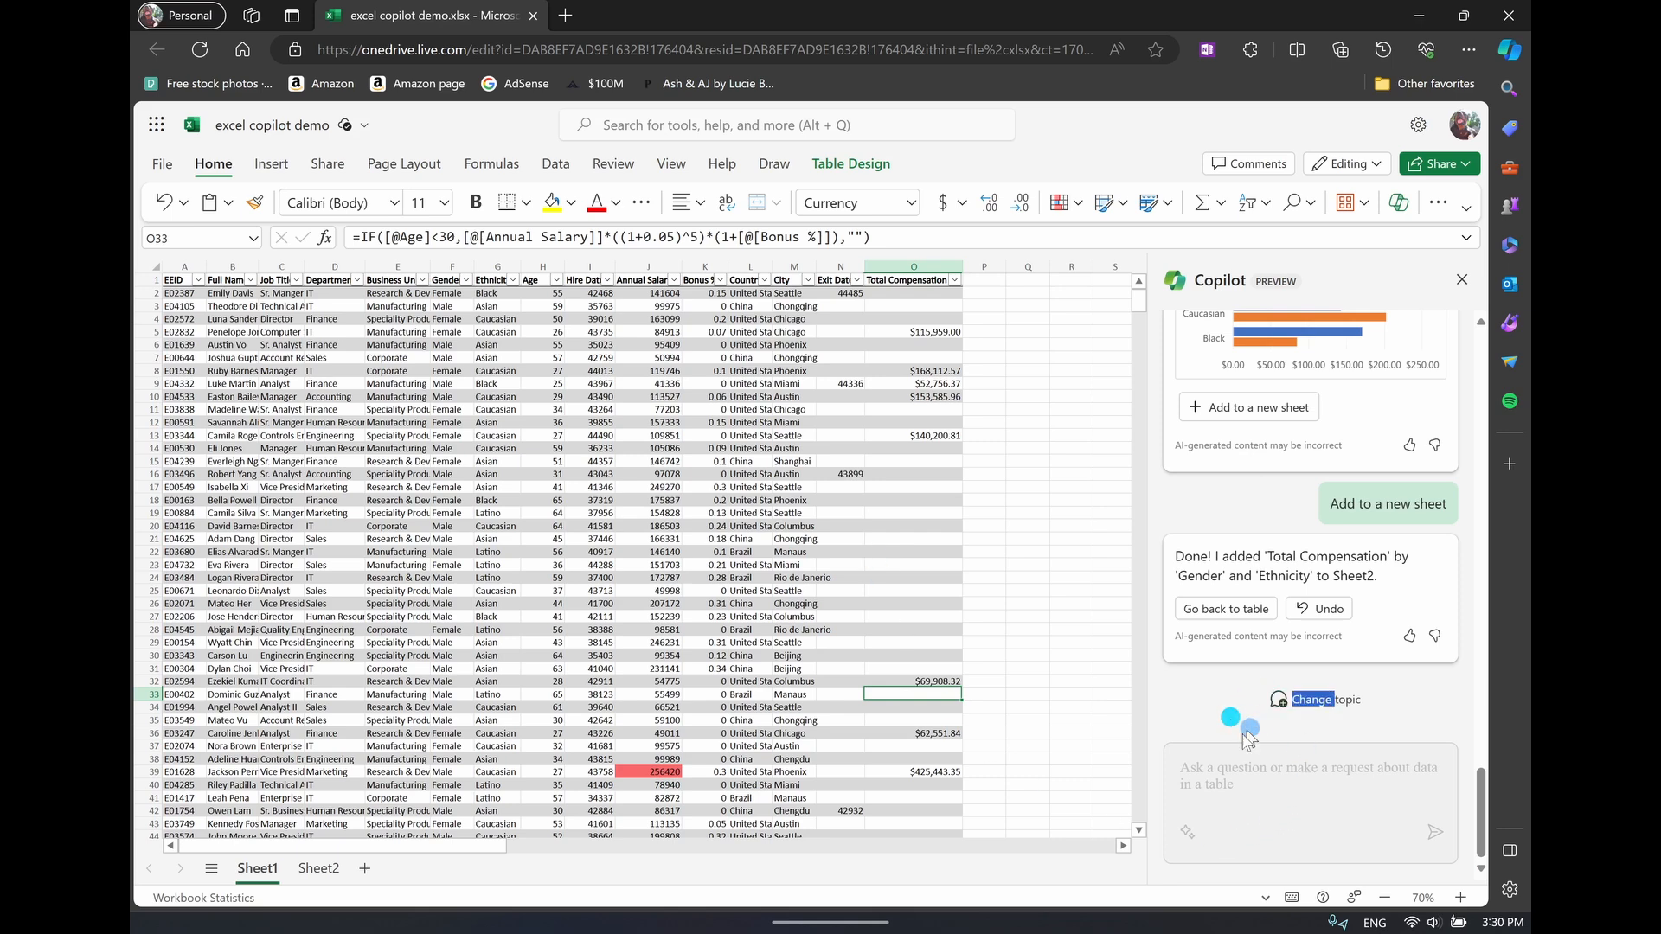
pyautogui.click(1313, 699)
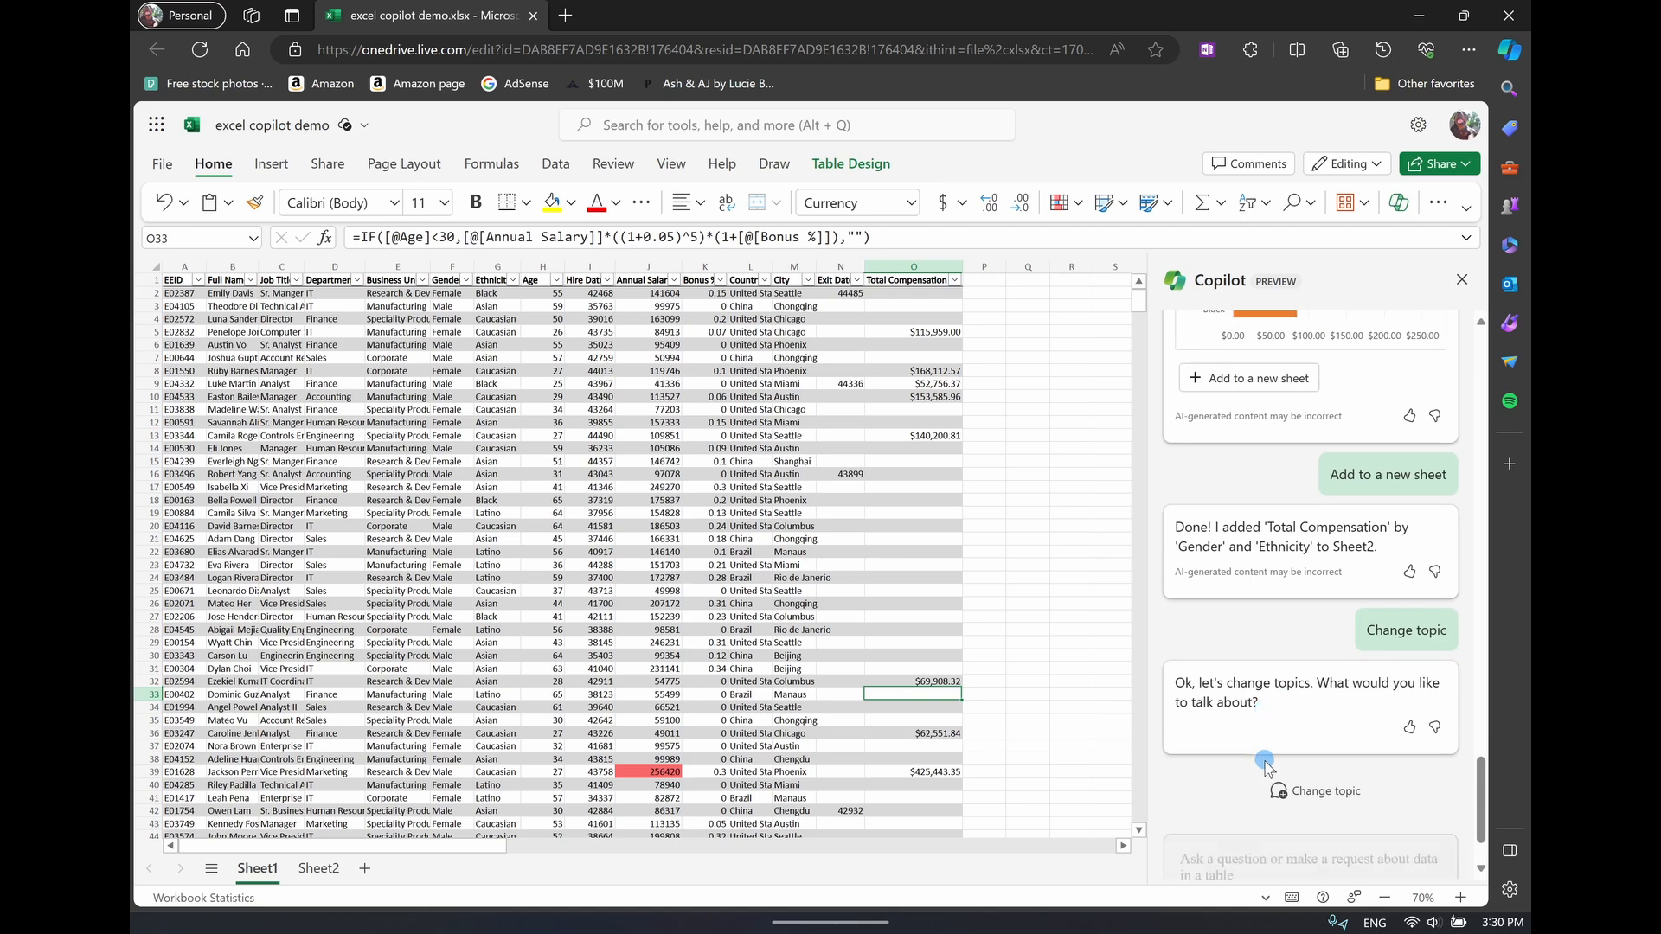
# Close and reopen the Copilot pane, and select a cell inside the Sheet1 employee table to reactivate the prompt field
pyautogui.click(831, 603)
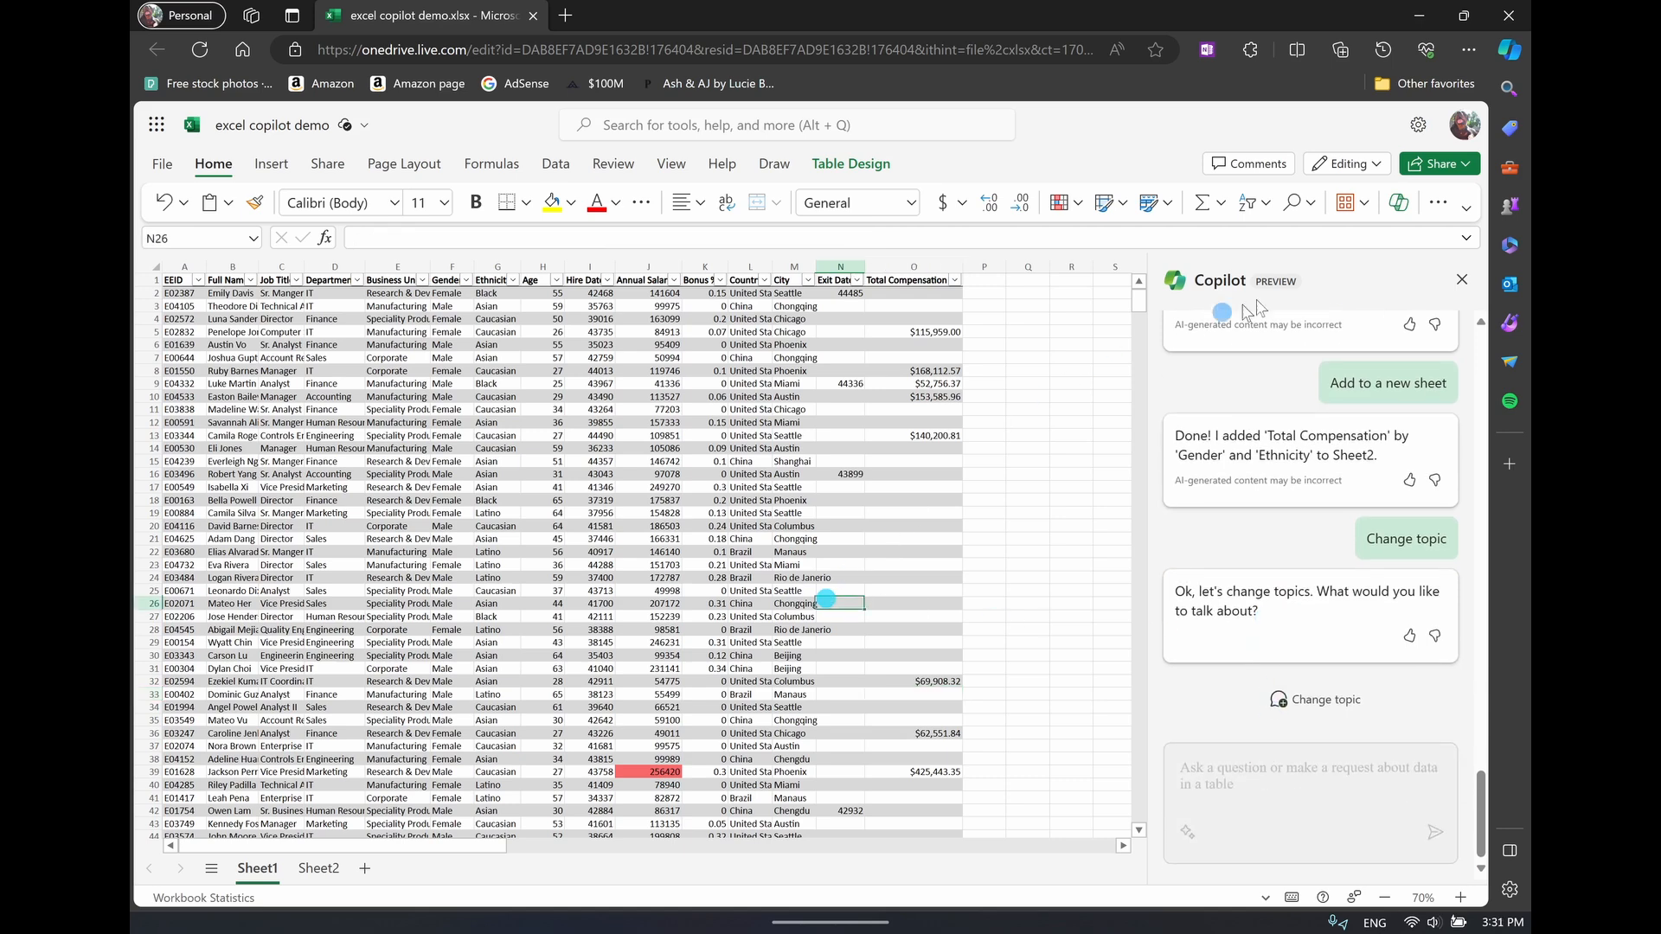
pyautogui.click(1463, 278)
pyautogui.click(693, 452)
pyautogui.click(1168, 400)
pyautogui.click(1395, 204)
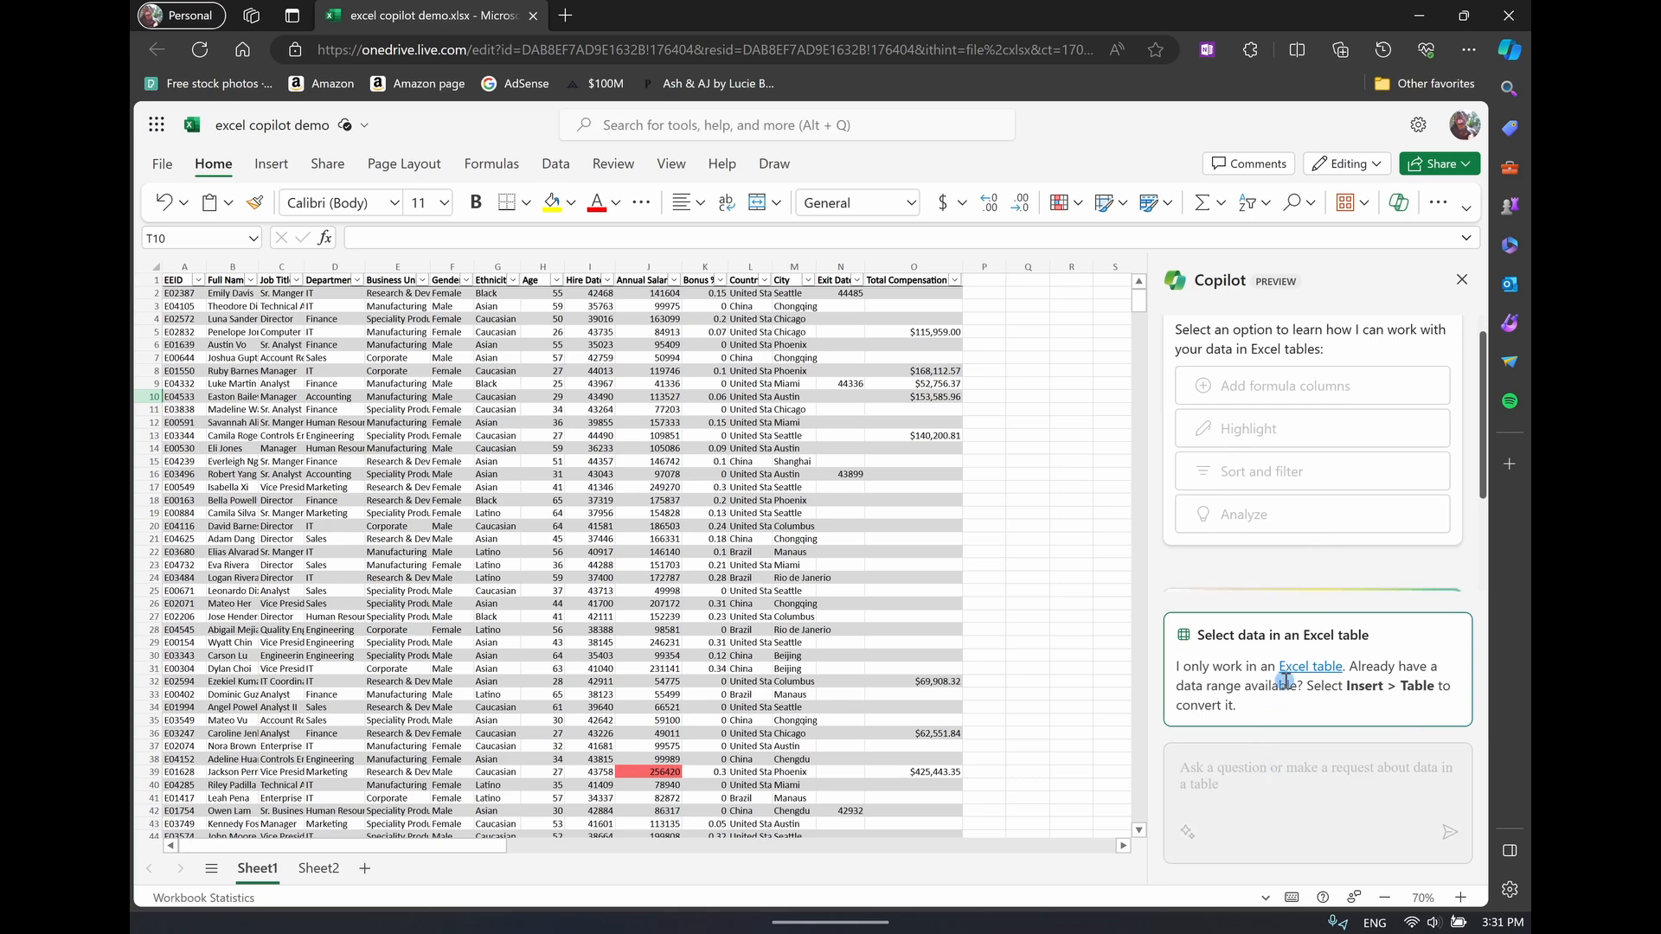
pyautogui.click(738, 591)
pyautogui.click(815, 536)
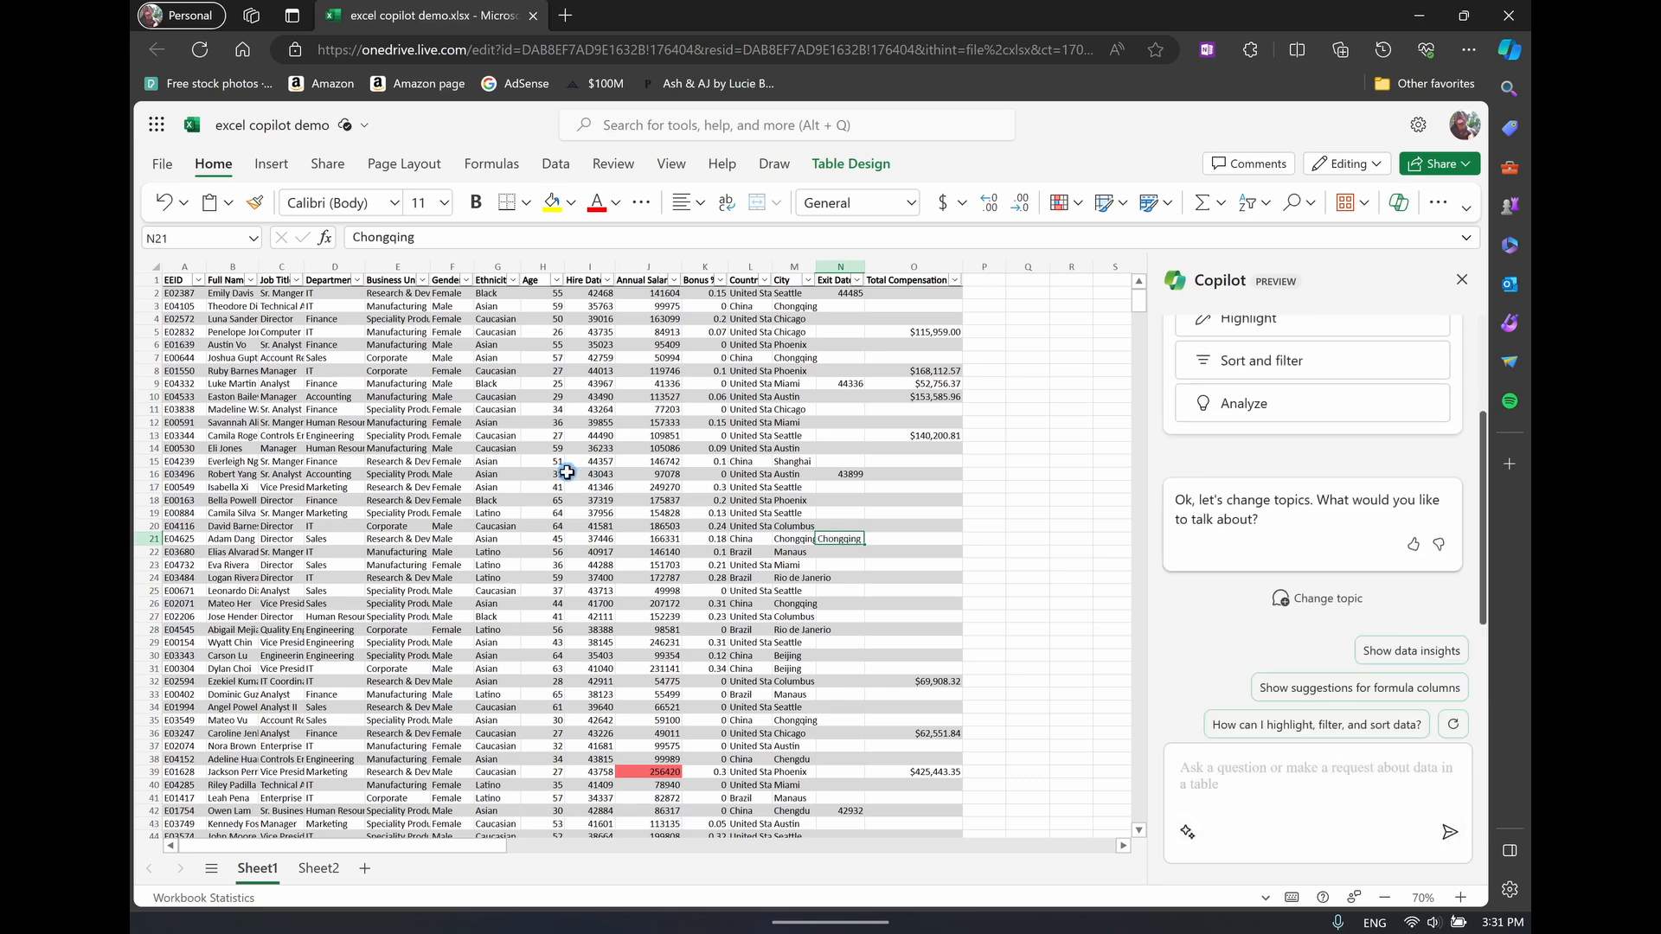
# Send Copilot the prompt "which cities have the largest total compensation?"
pyautogui.click(1258, 784)
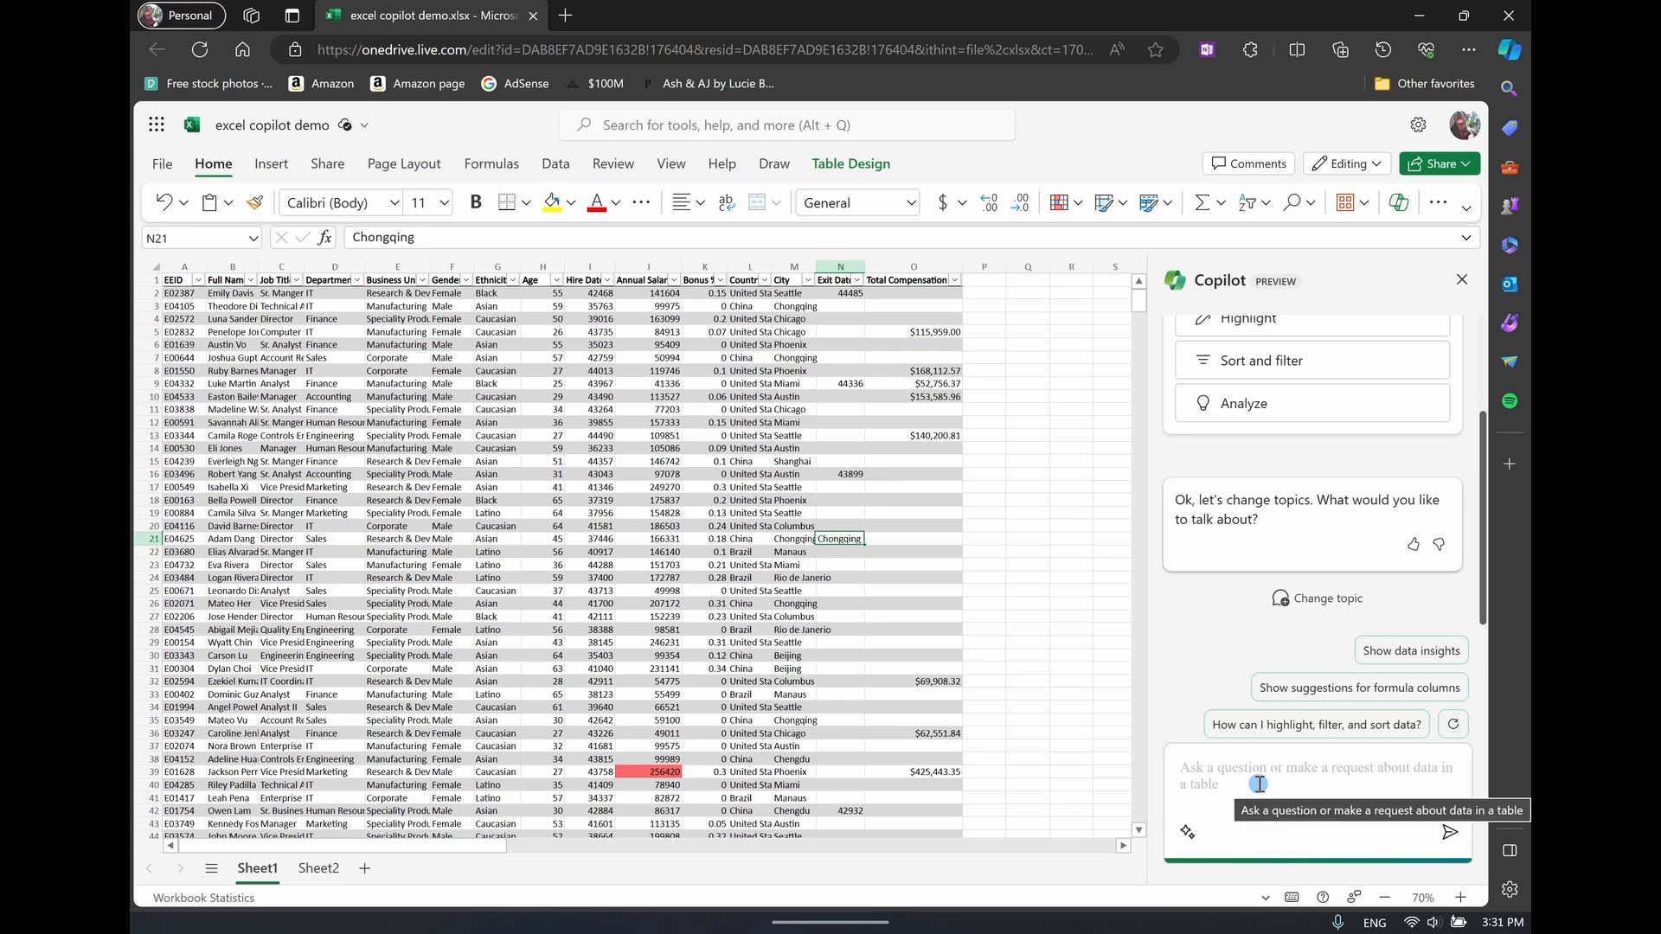
pyautogui.write('which cities have the largest total compensation?')
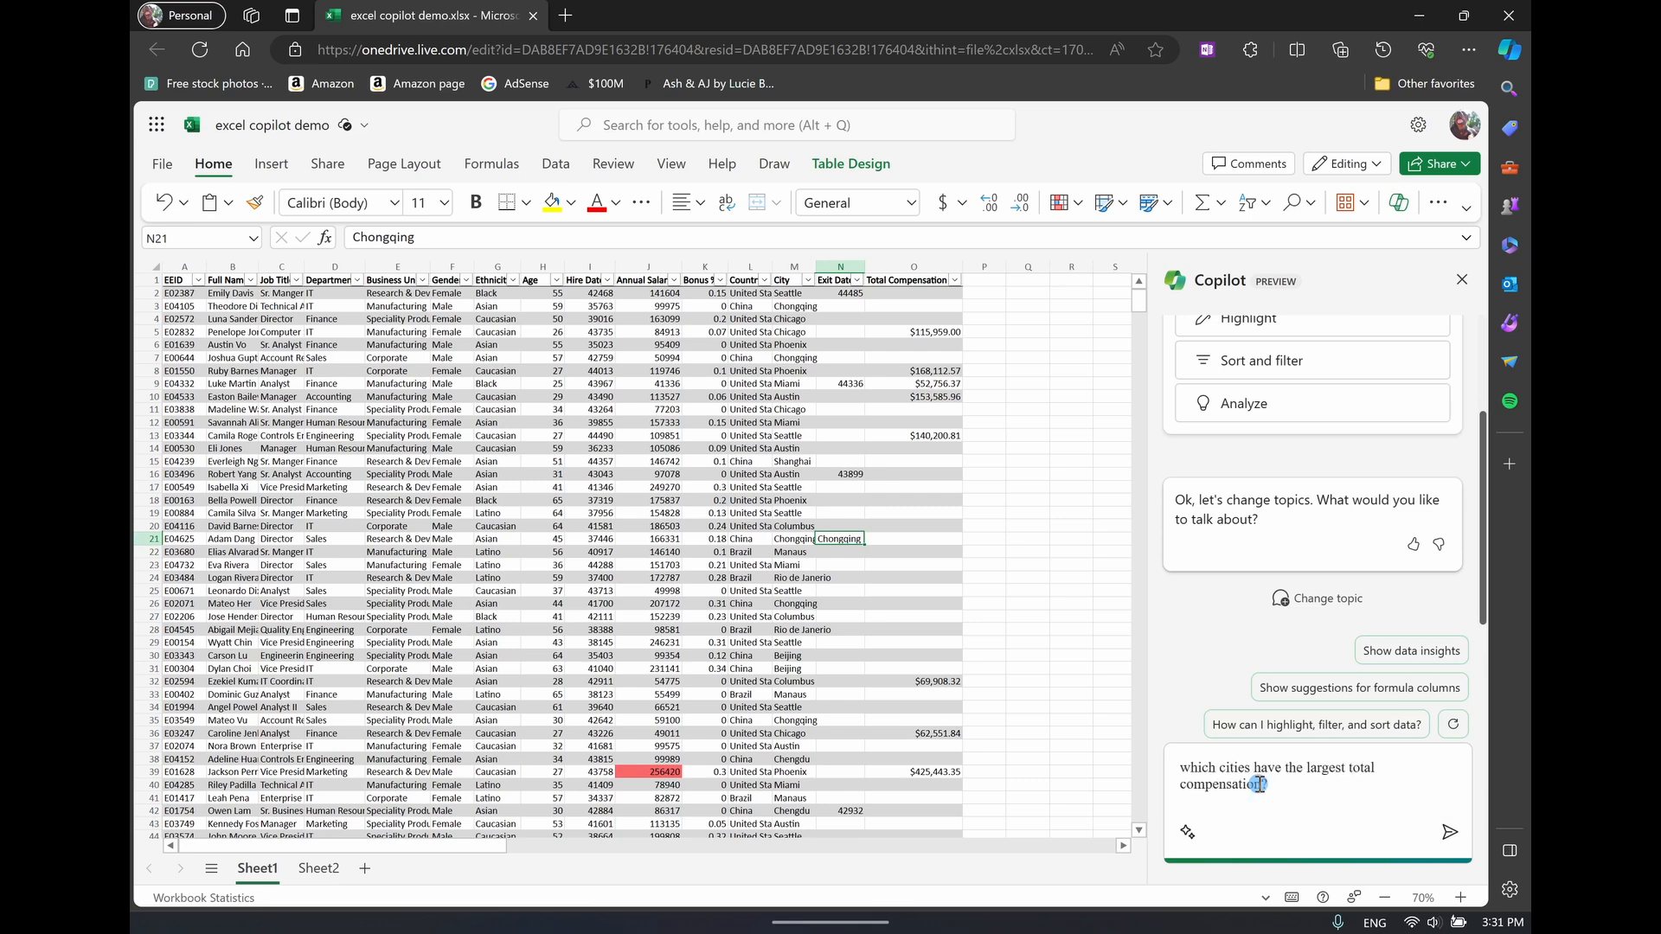
pyautogui.click(1457, 849)
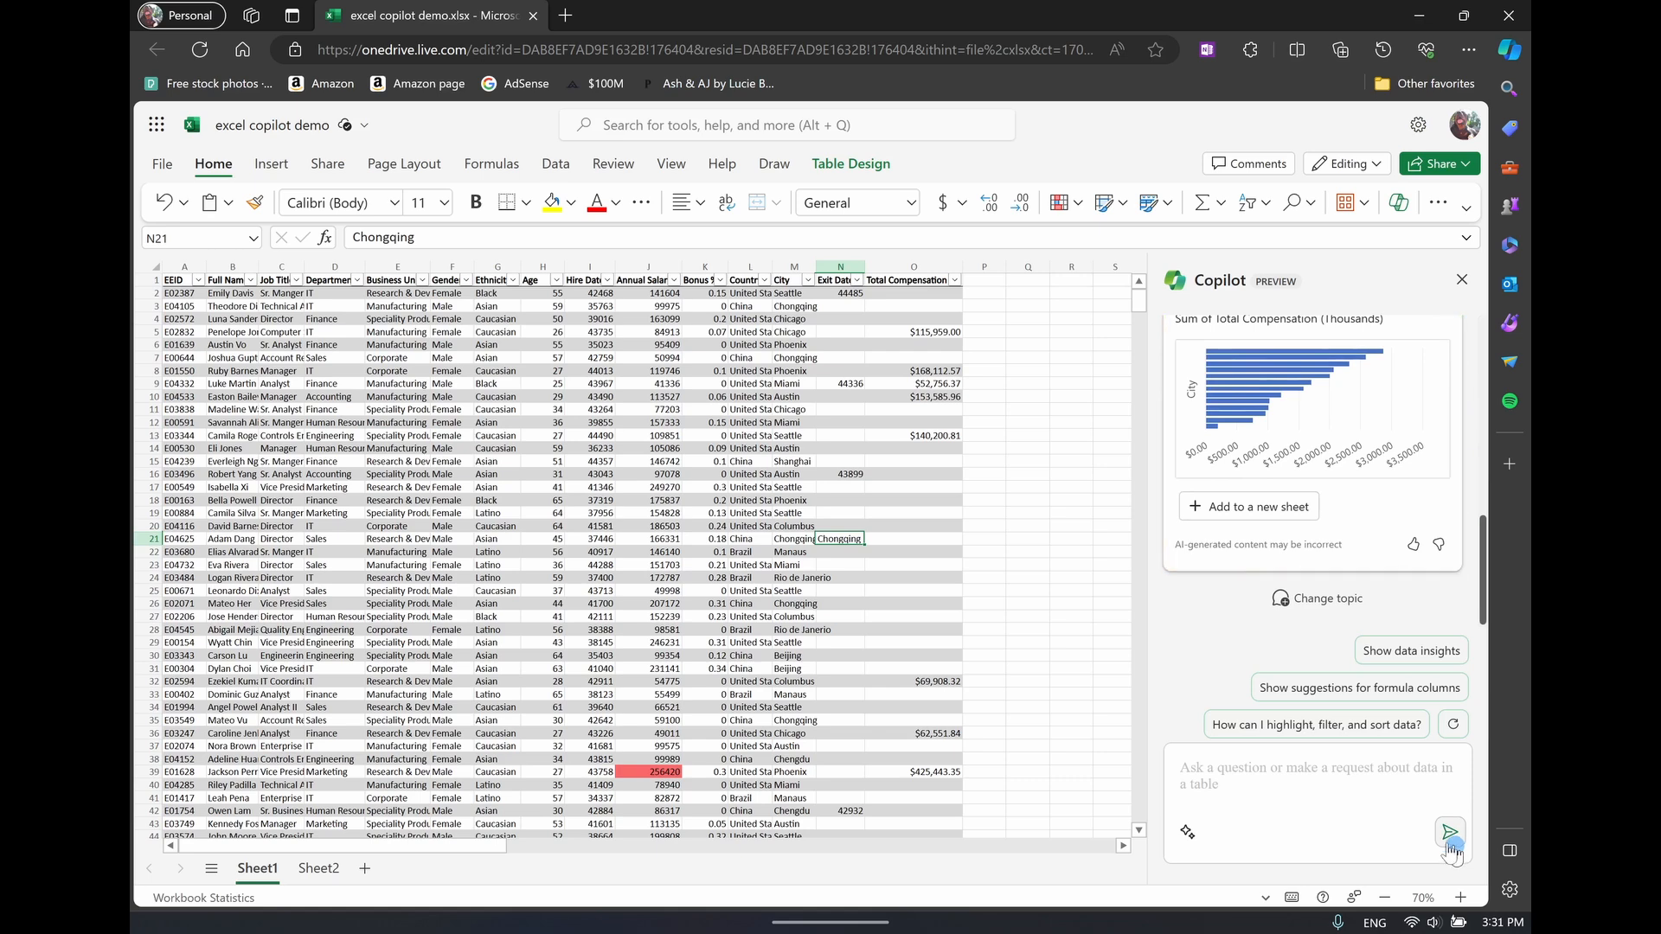
# Add the 'Total Compensation' by 'City' PivotChart to a new sheet and select the chart's bars on Sheet3
pyautogui.scroll(1, 1340, 568)
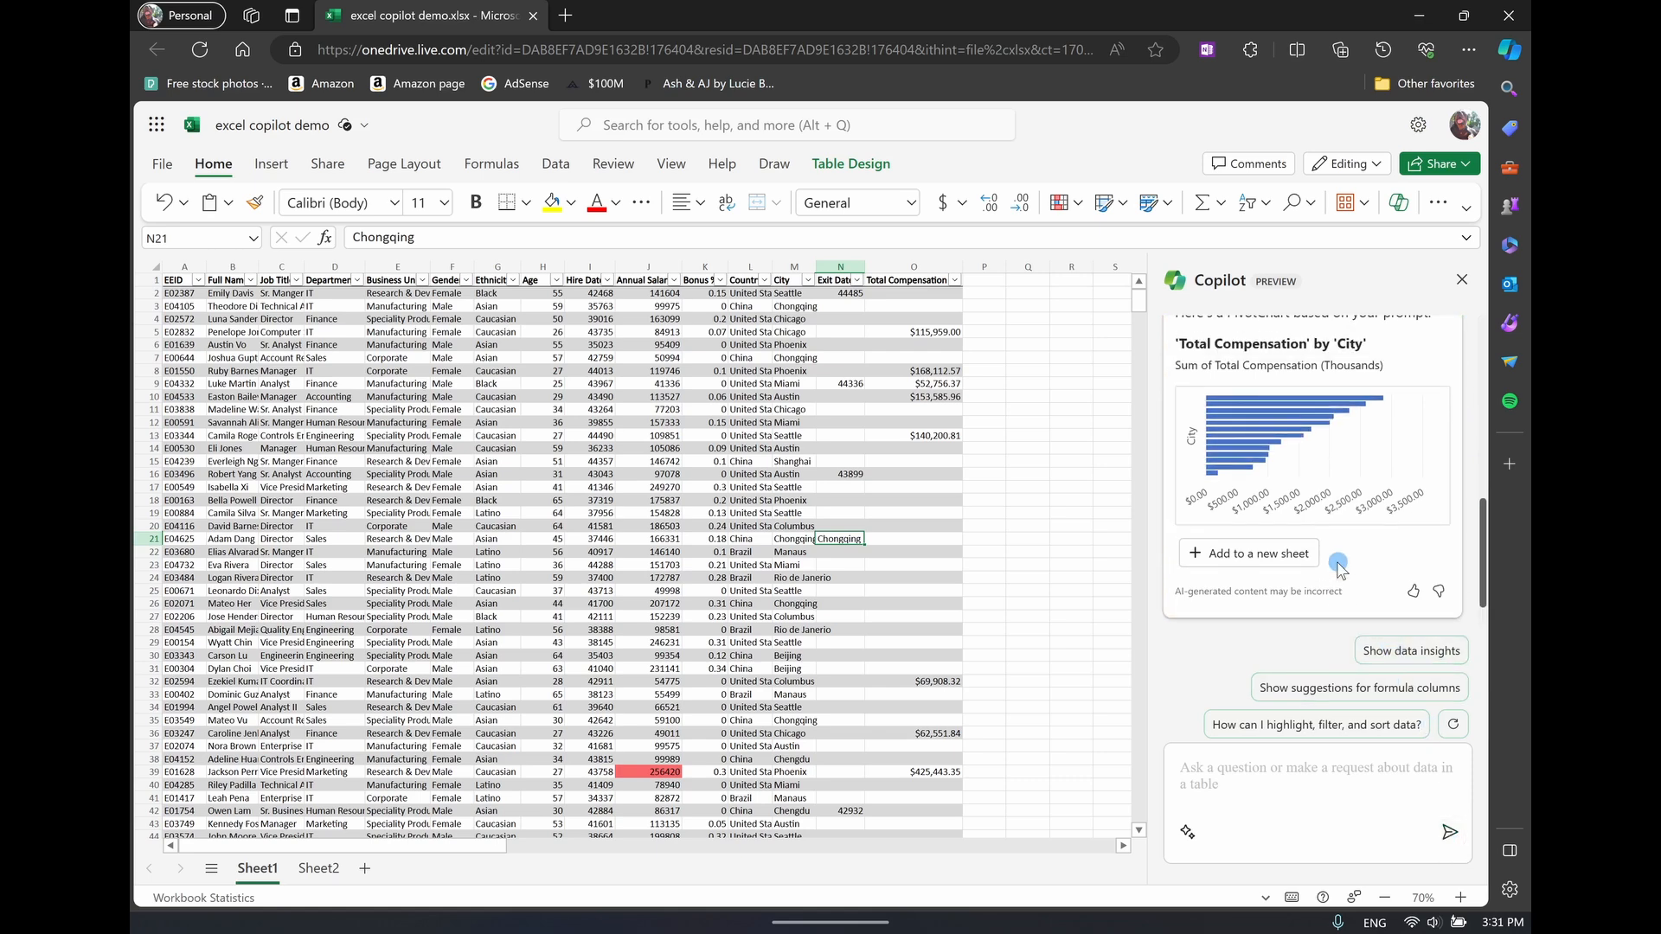
pyautogui.scroll(1, 1340, 568)
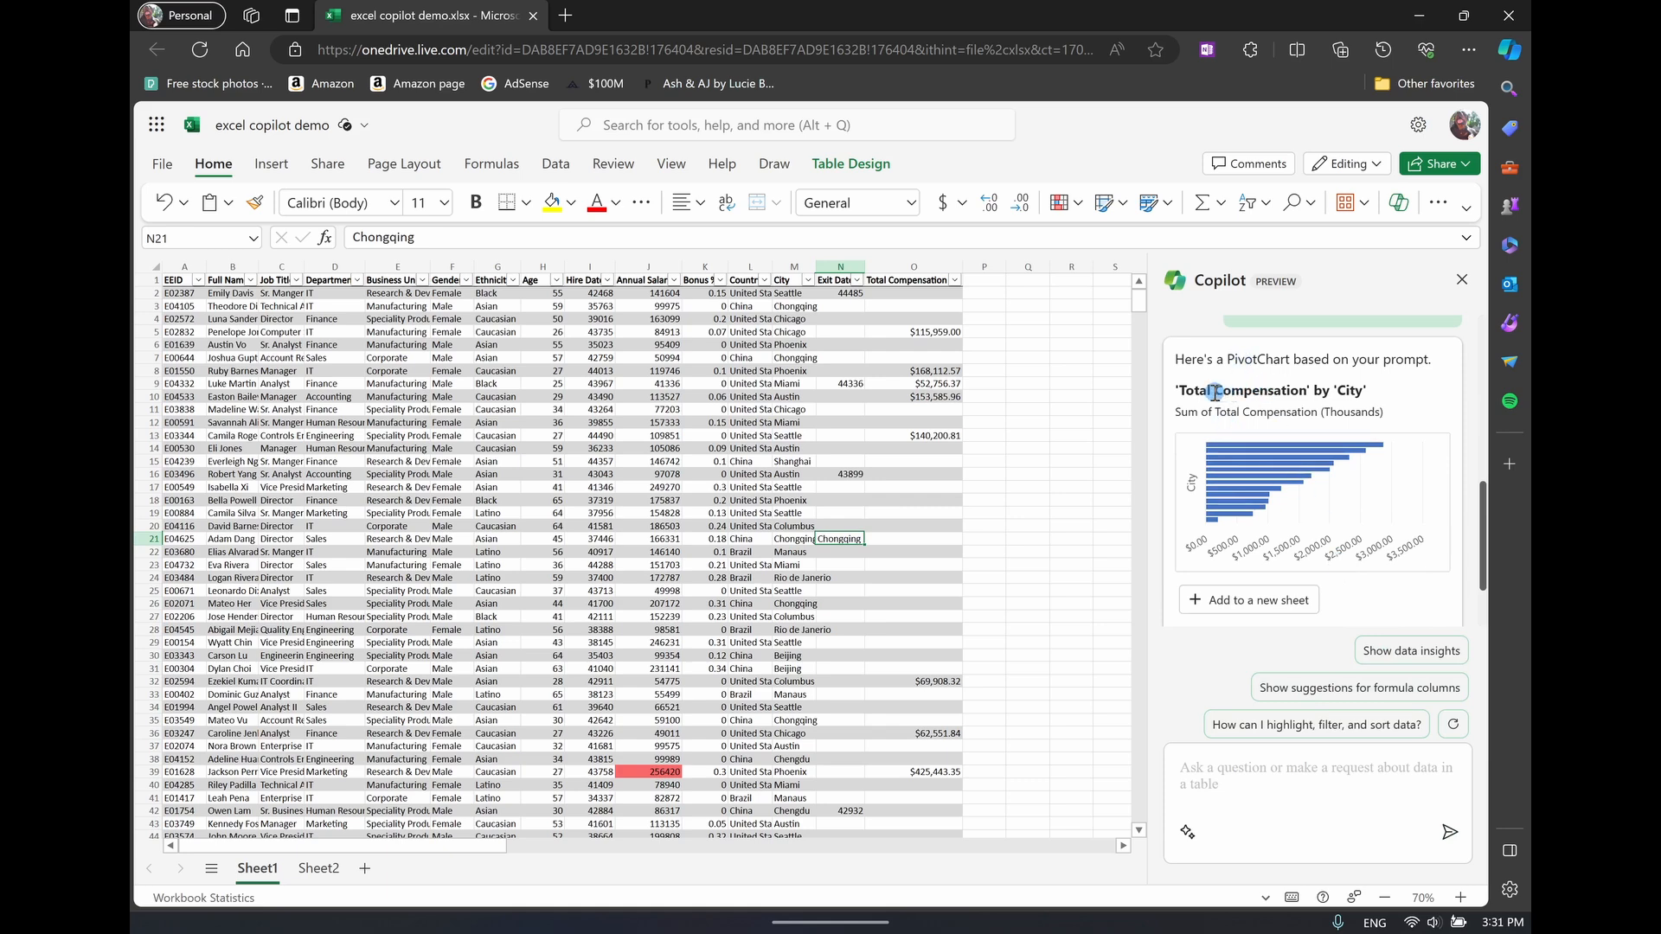
pyautogui.click(1280, 601)
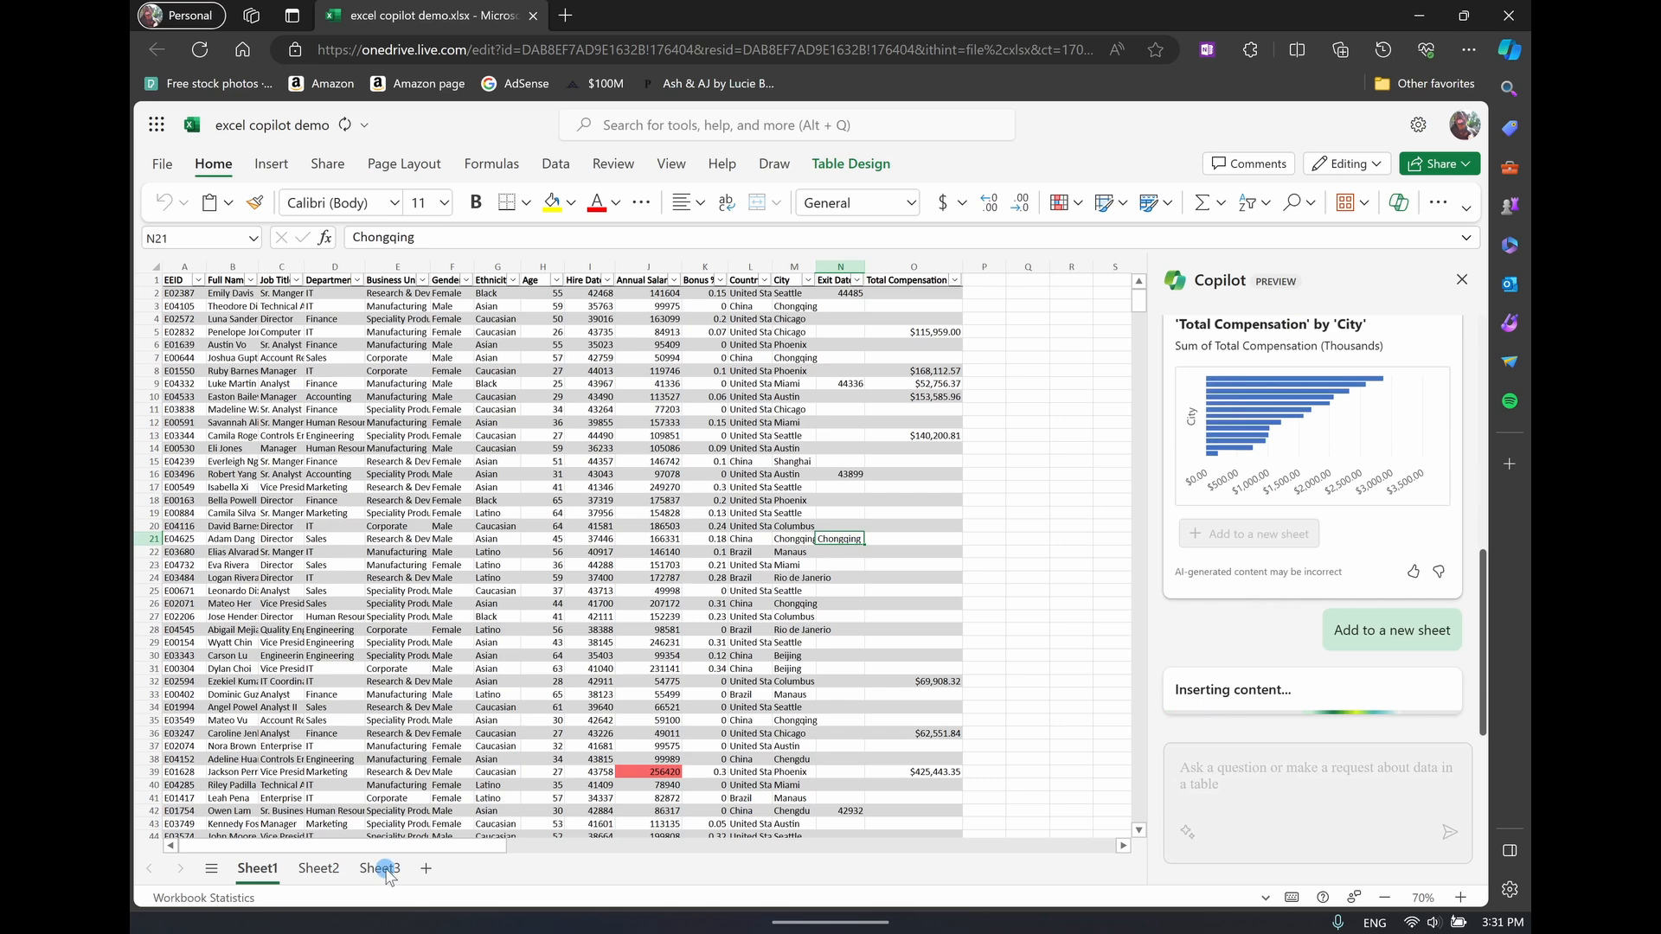
pyautogui.click(382, 869)
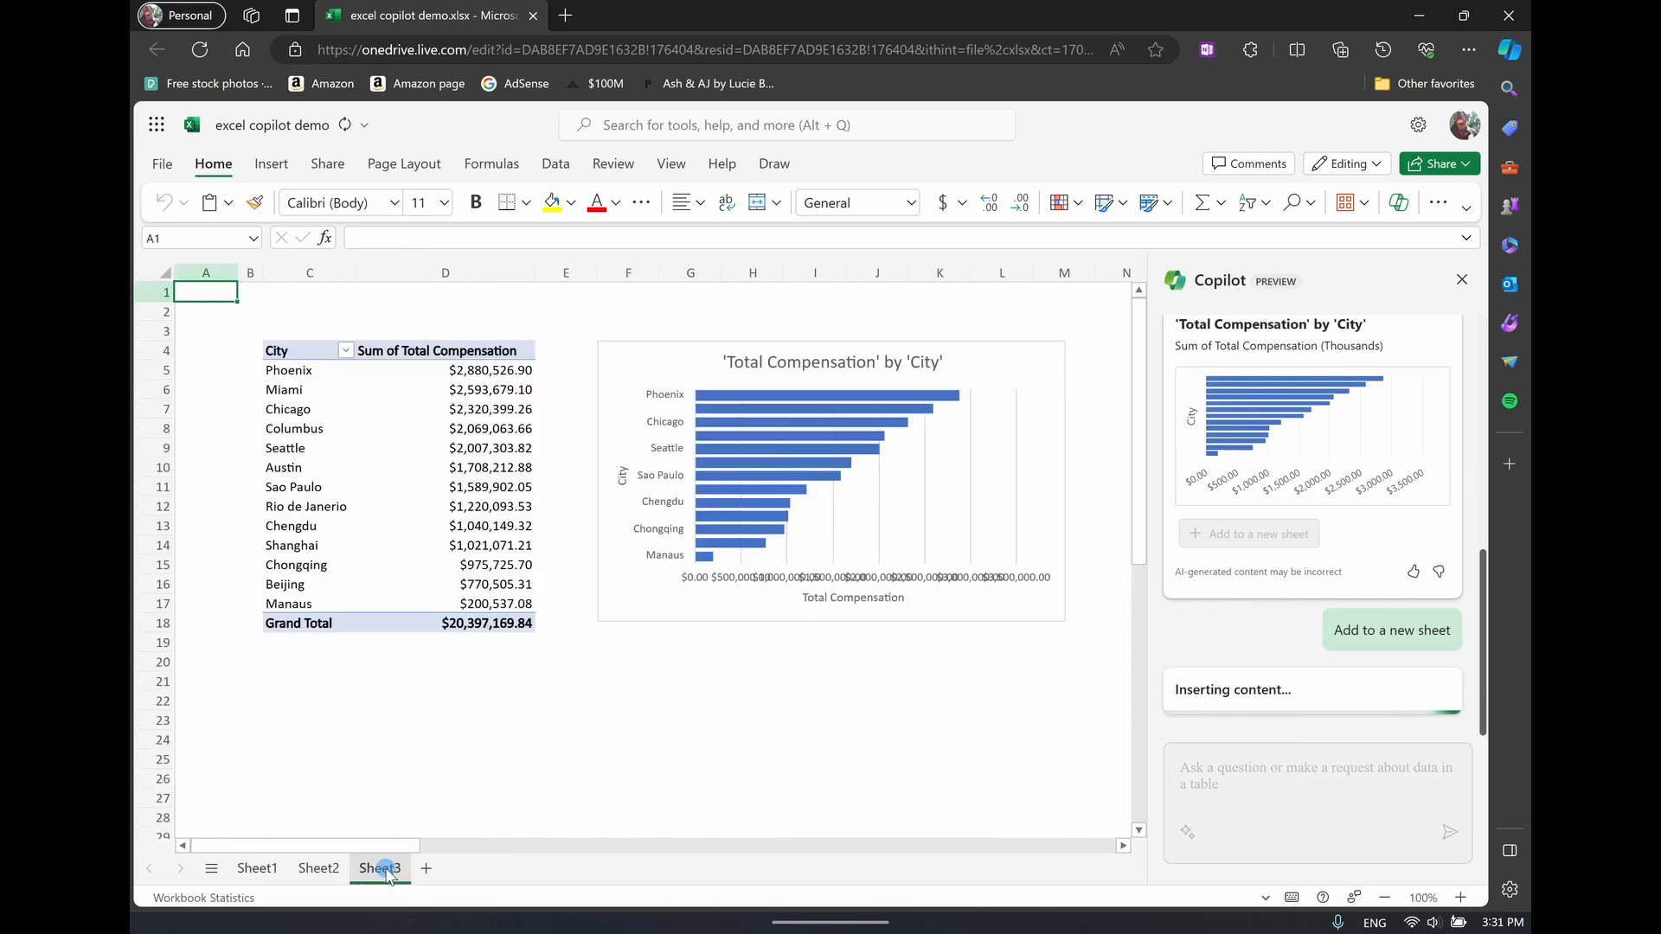
pyautogui.click(760, 517)
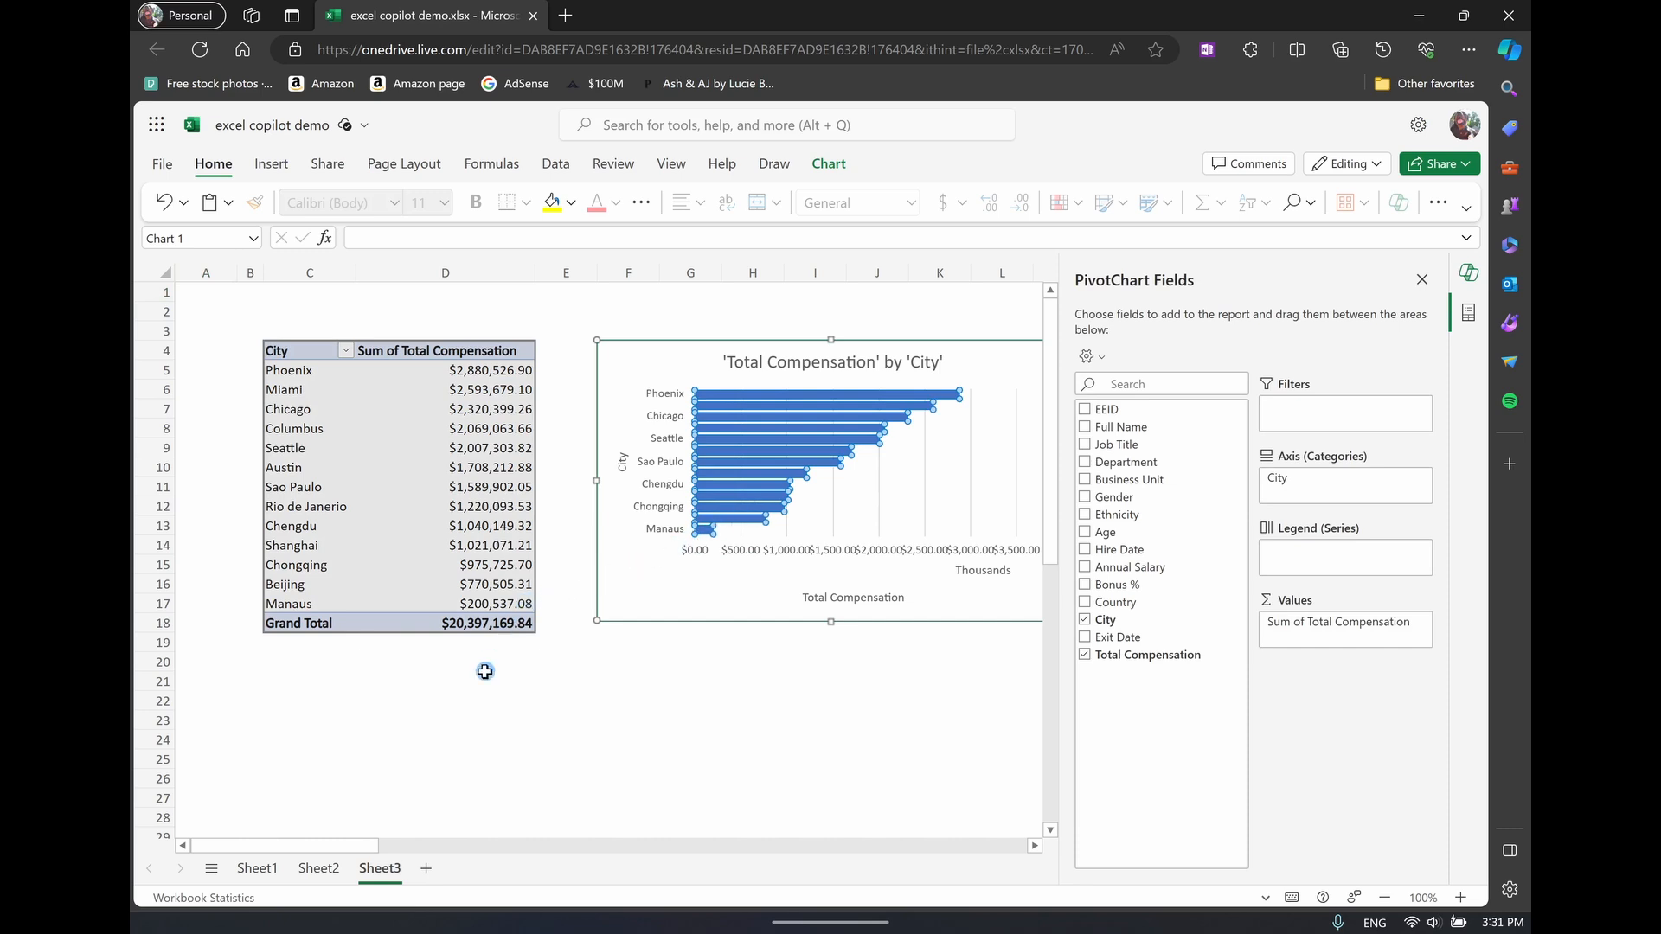
# Return to the employee table on Sheet1 and send Copilot "show me total compensation for each city broken down by business unit"
pyautogui.click(260, 877)
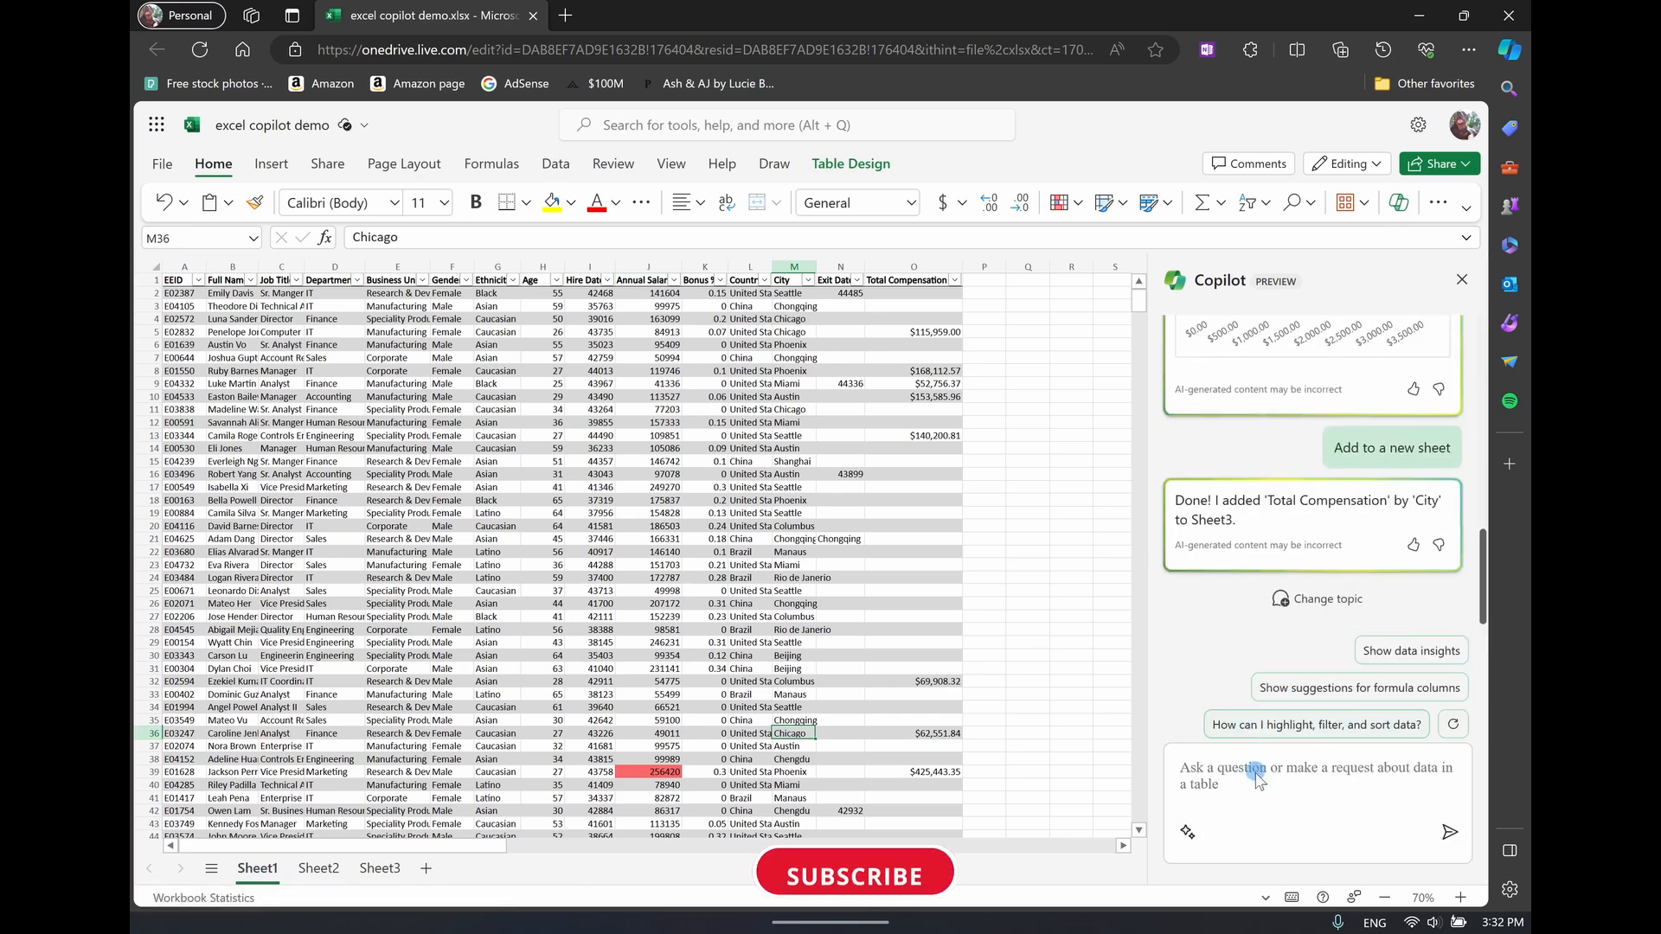
pyautogui.click(1231, 779)
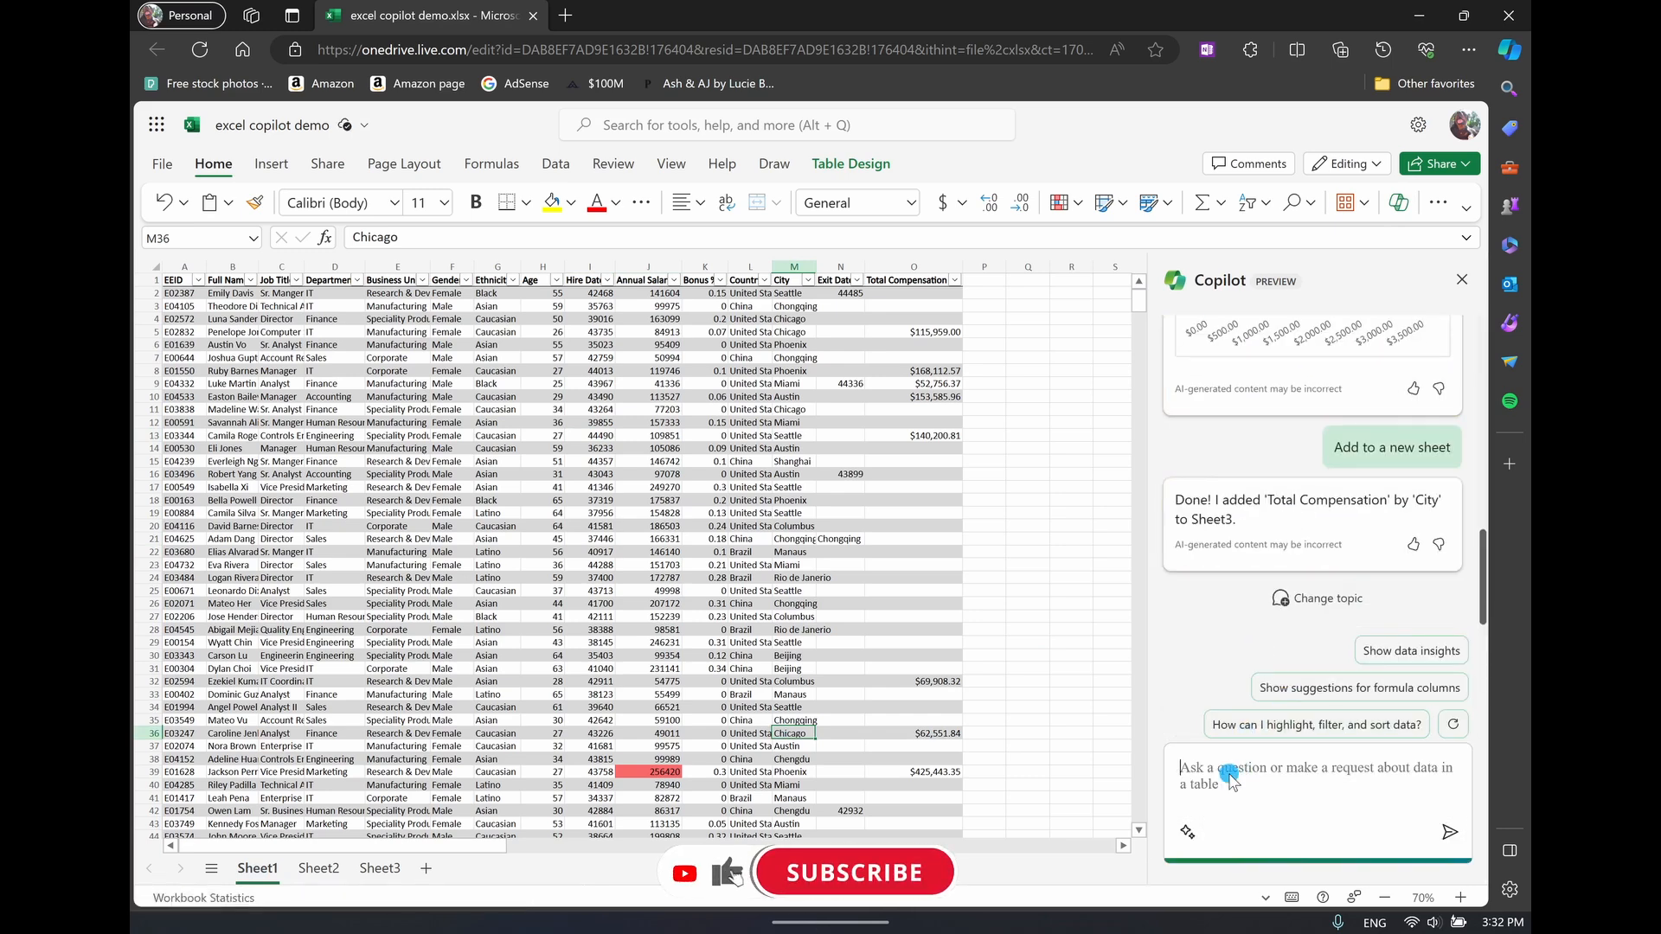
pyautogui.write('show me total compensation for each city broken down by business unit')
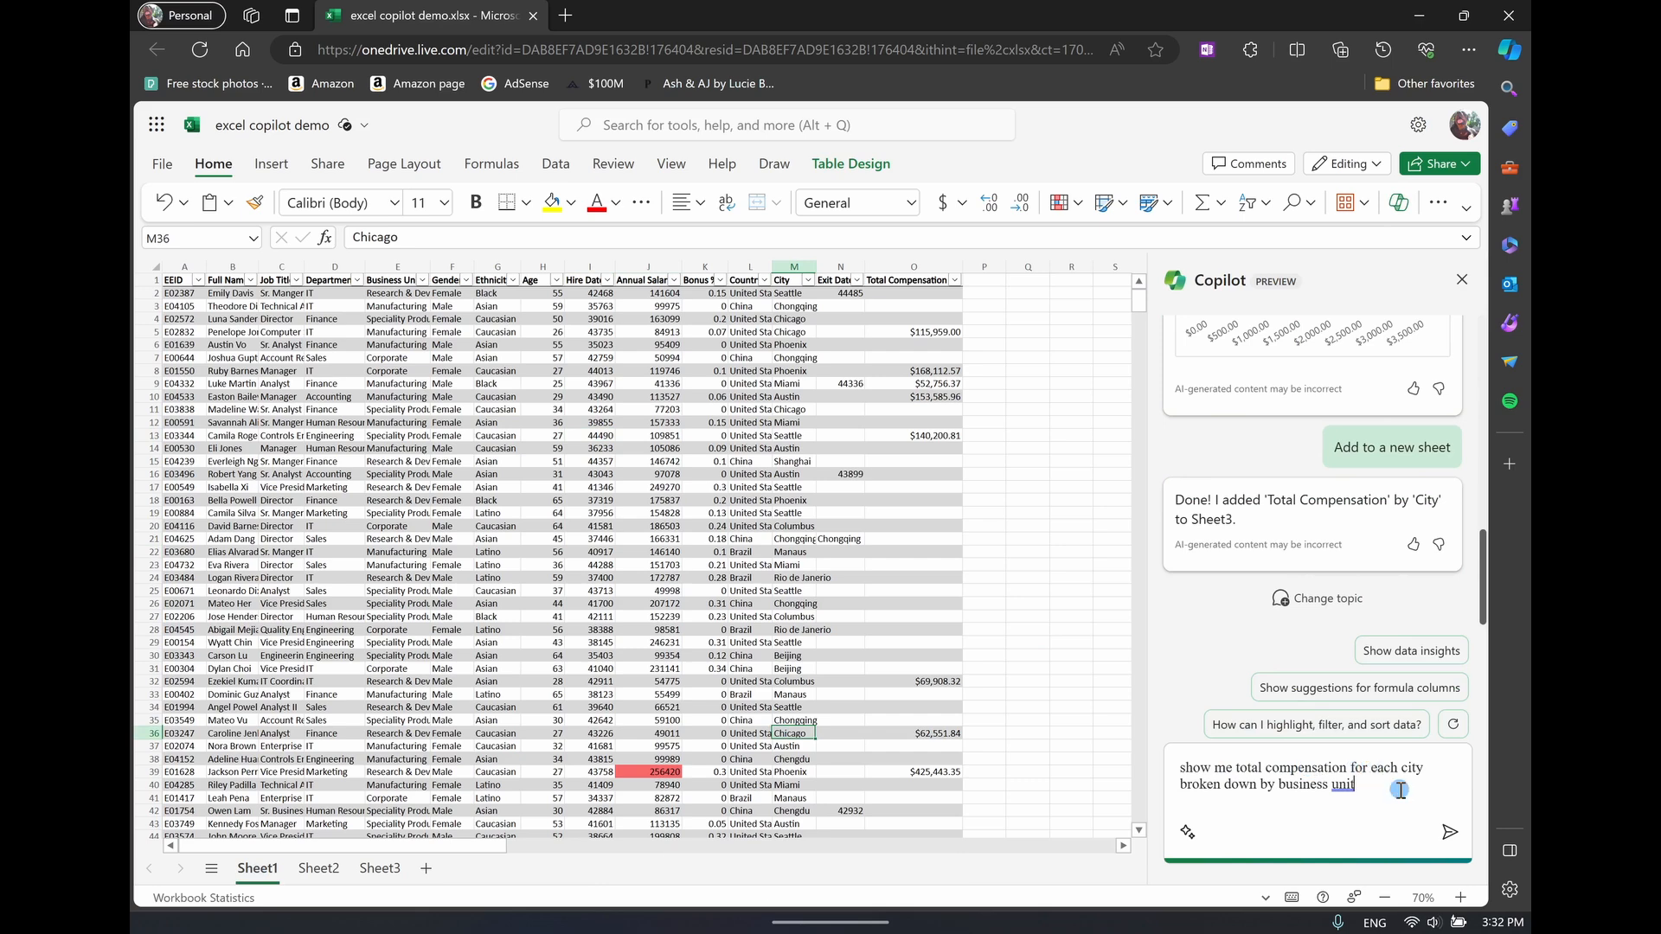
pyautogui.click(1445, 833)
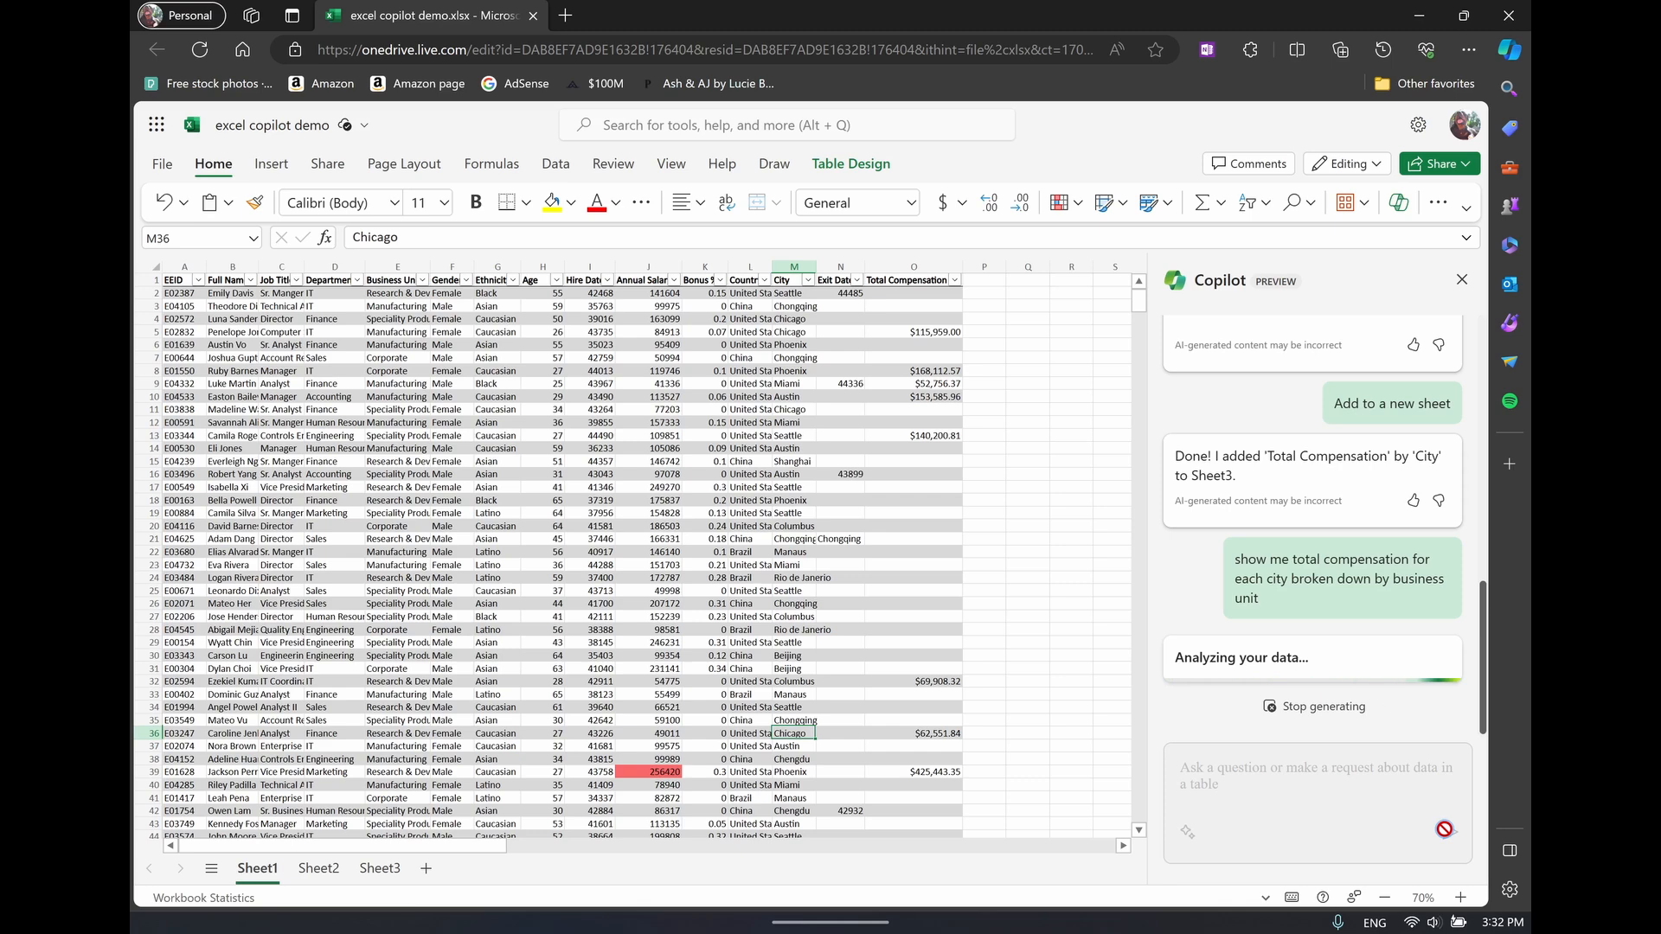
# Add the 'Total Compensation' by 'City' and 'Business Unit' PivotChart to a new sheet and look across its PivotTable
pyautogui.scroll(2, 1291, 443)
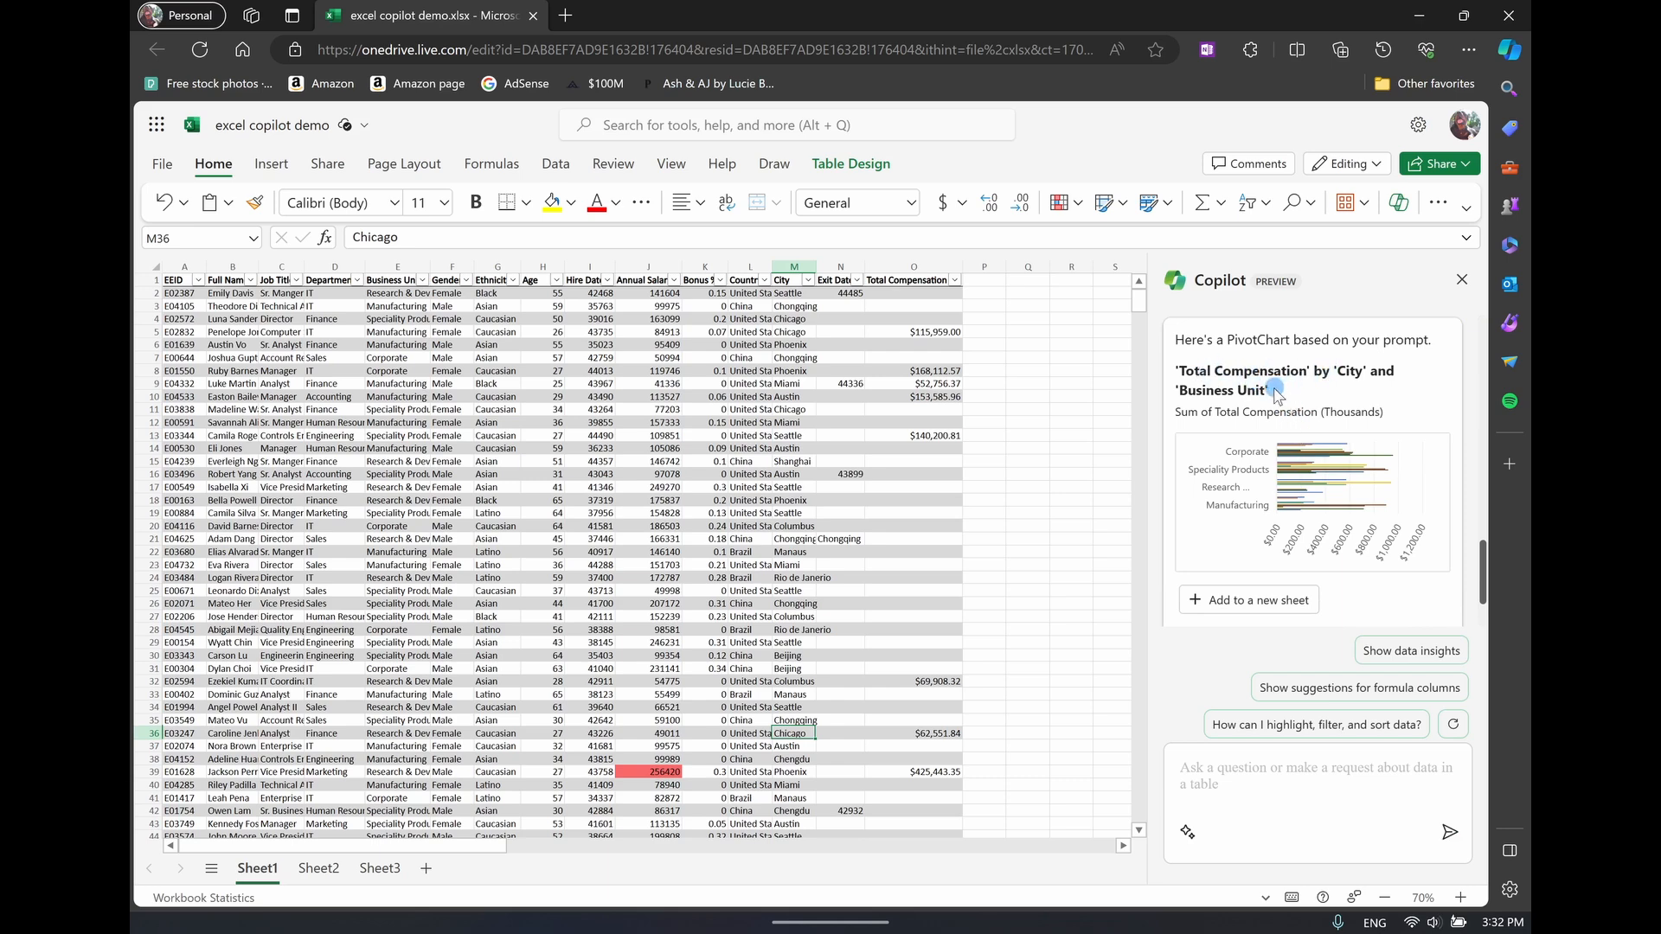
pyautogui.click(1265, 601)
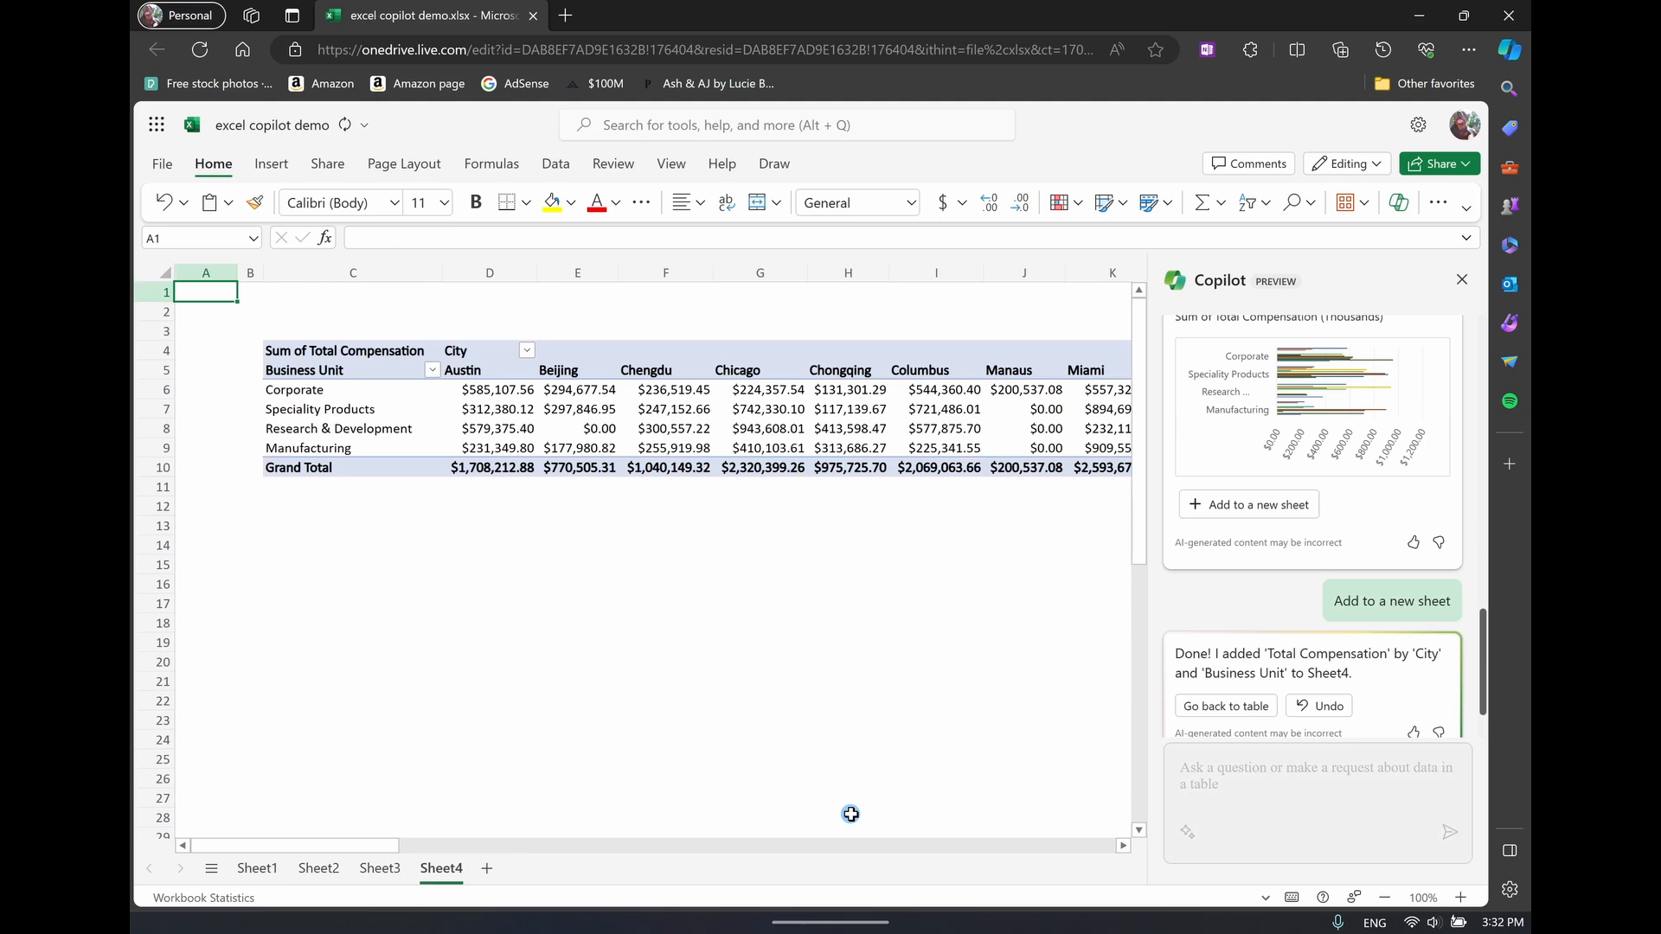
pyautogui.moveTo(374, 845)
pyautogui.mouseDown()
pyautogui.moveTo(559, 842)
pyautogui.moveTo(285, 845)
pyautogui.moveTo(634, 833)
pyautogui.moveTo(354, 844)
pyautogui.mouseUp()
# On Sheet1, send Copilot the prompt "what insights do you have from this data?" copied from the sticky note
pyautogui.click(257, 868)
pyautogui.click(1218, 783)
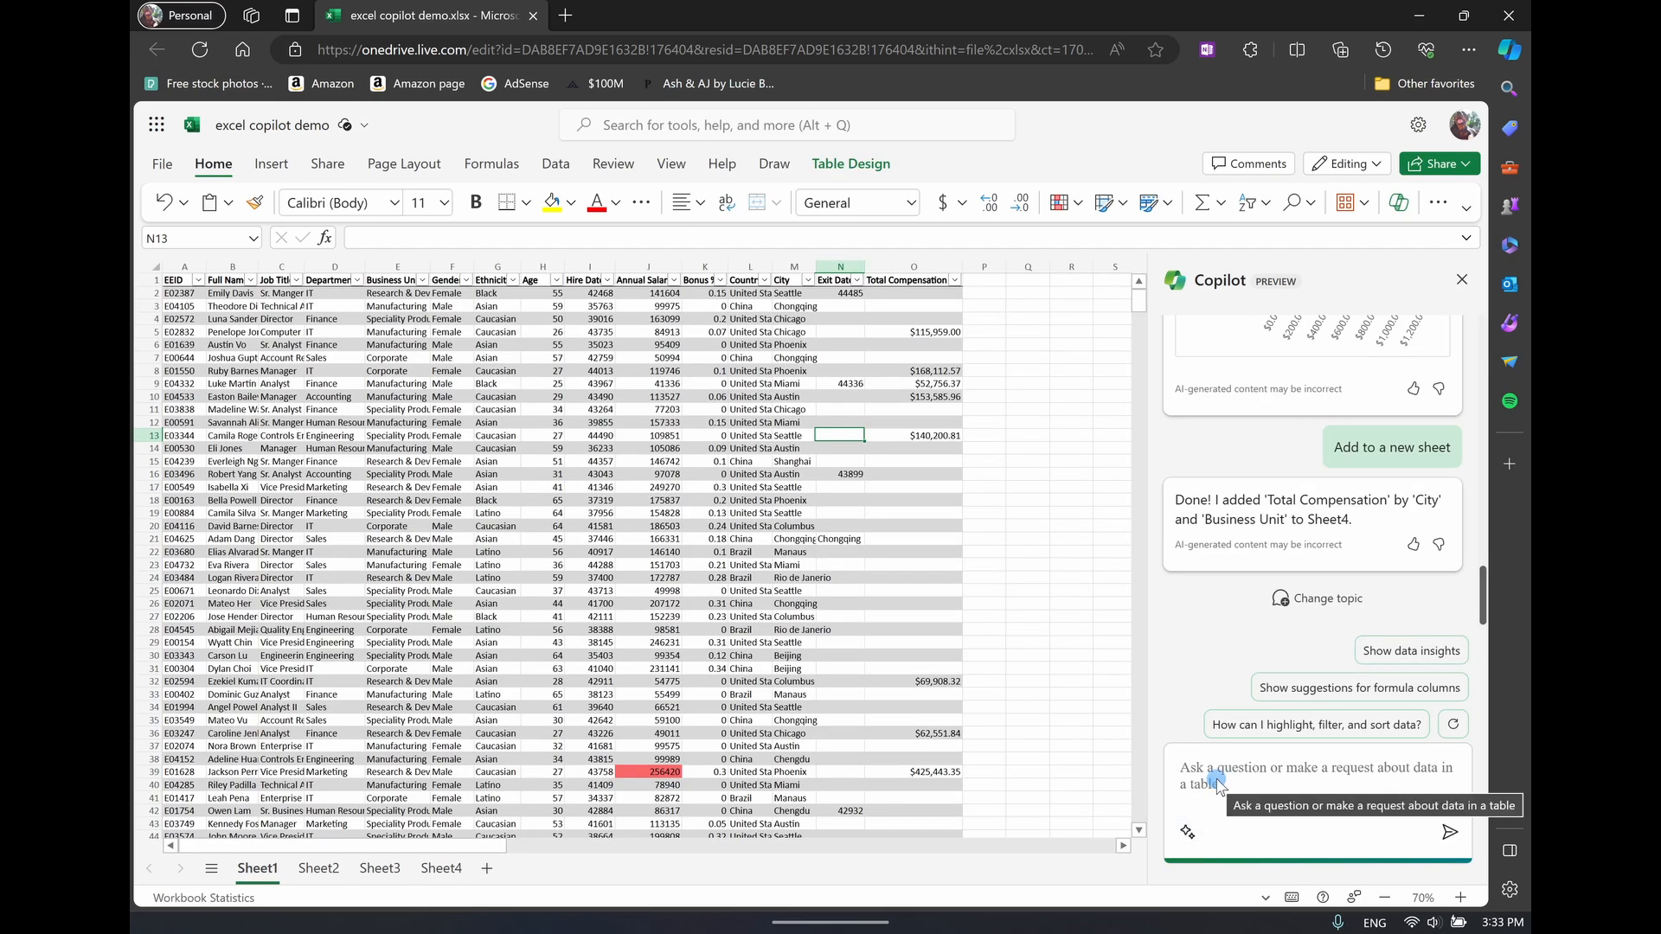
pyautogui.hotkey('alt', 'Tab')
pyautogui.moveTo(997, 468); pyautogui.dragTo(705, 472)
pyautogui.hotkey('ctrl', 'c')
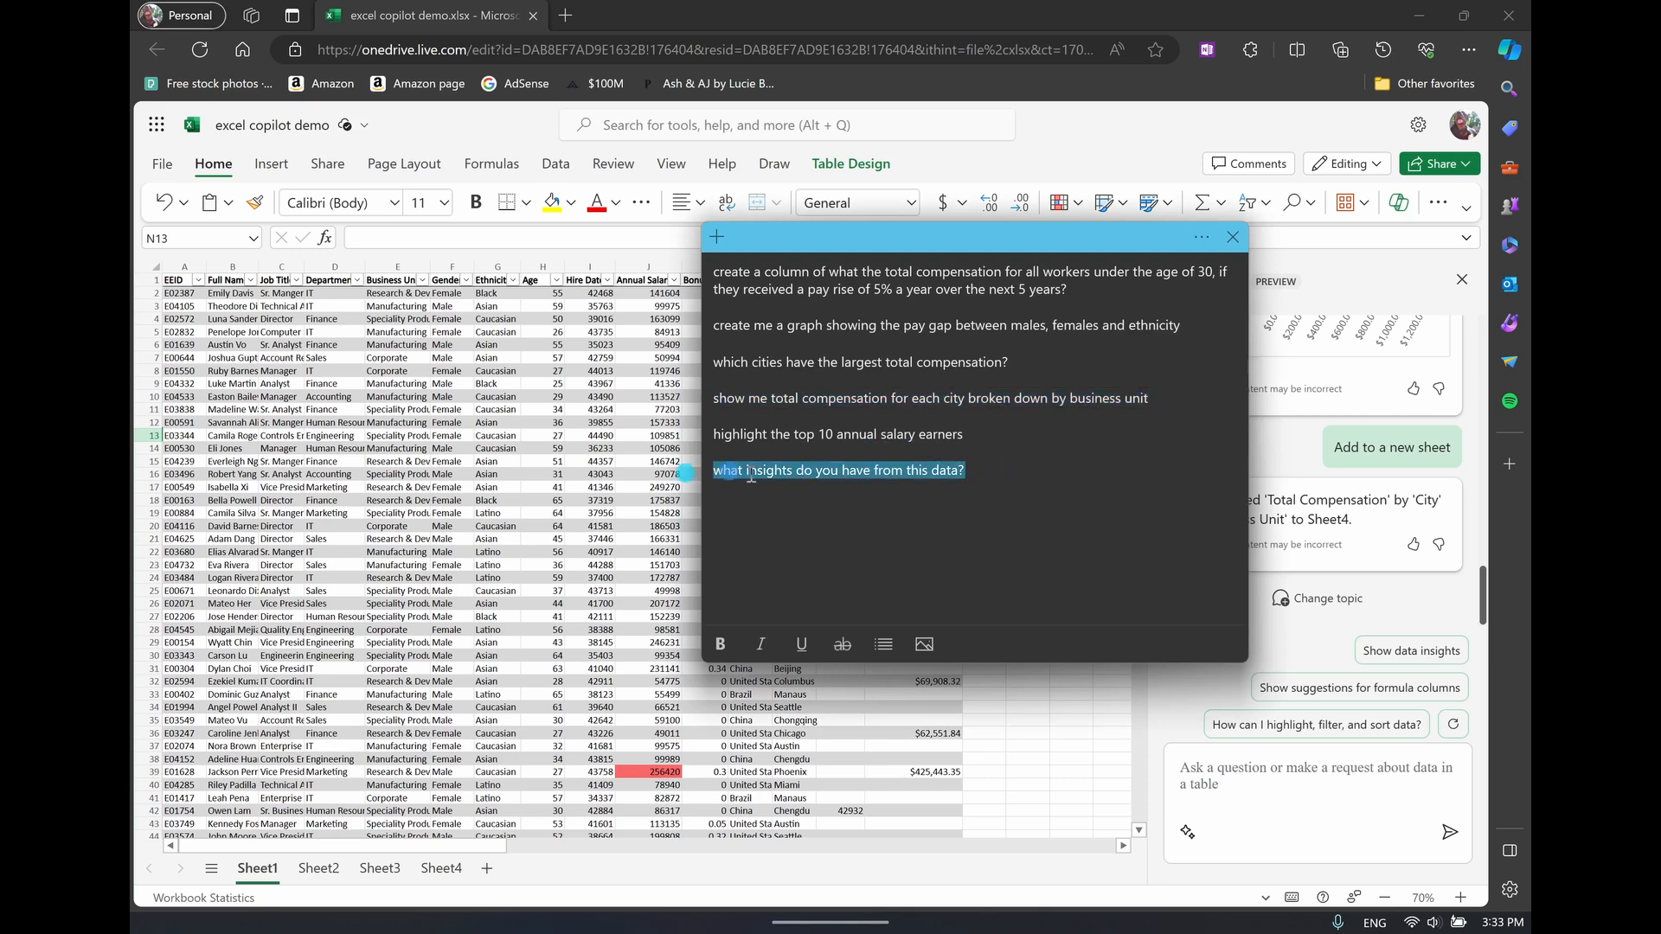
pyautogui.click(1044, 154)
pyautogui.click(1301, 773)
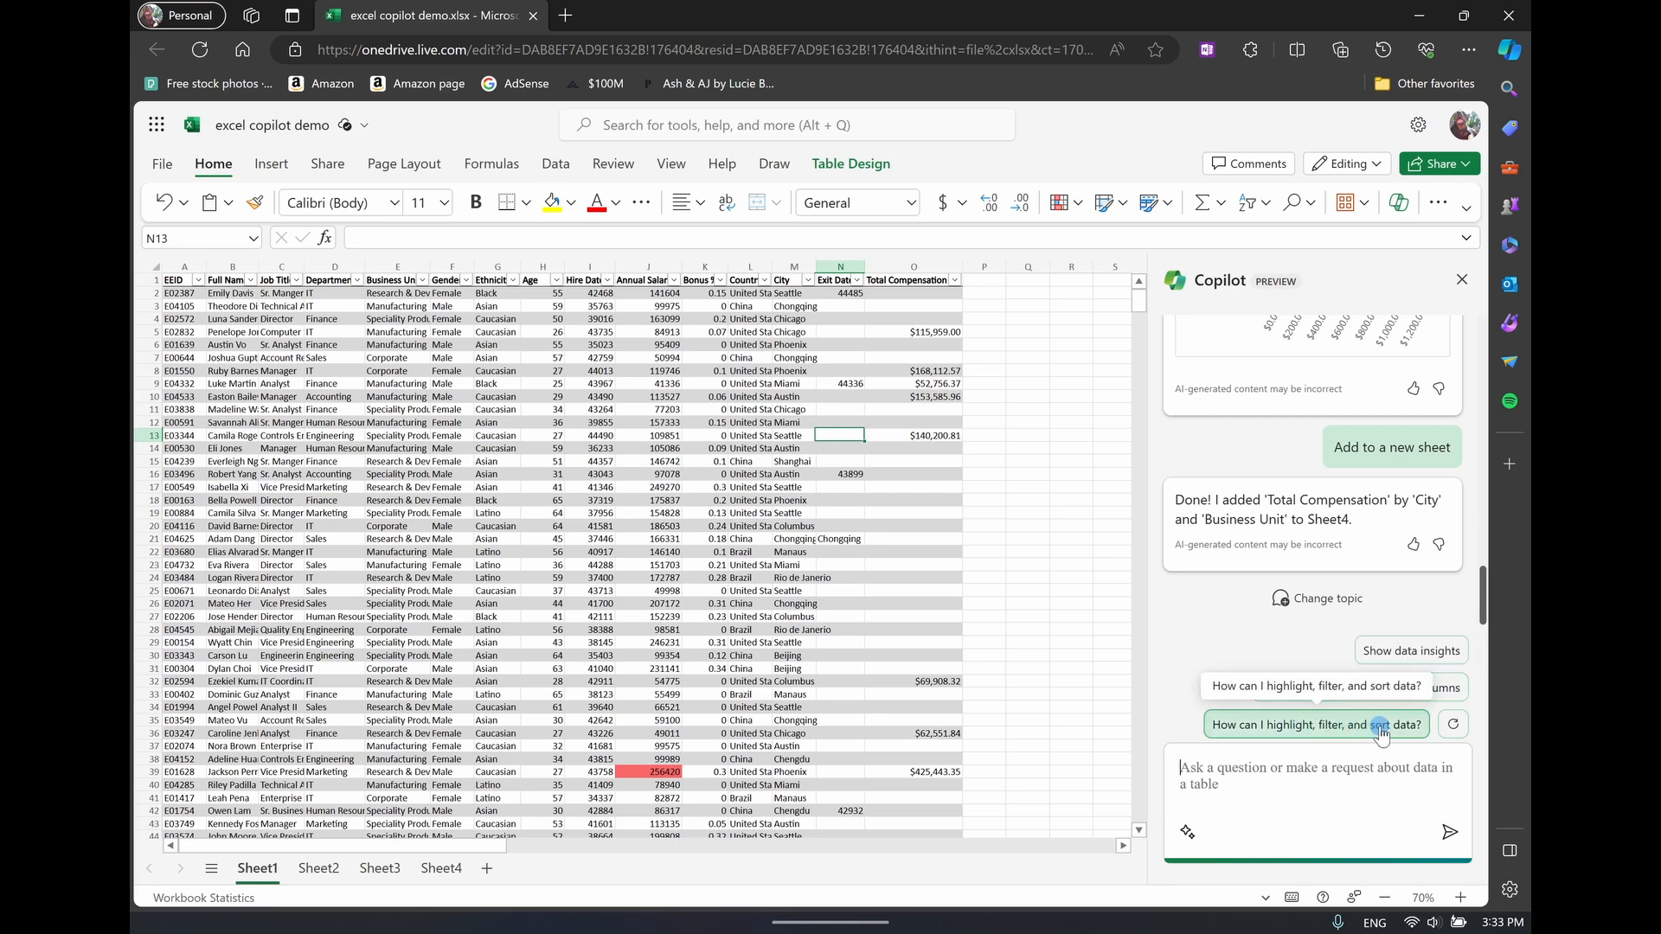
pyautogui.hotkey('ctrl', 'v')
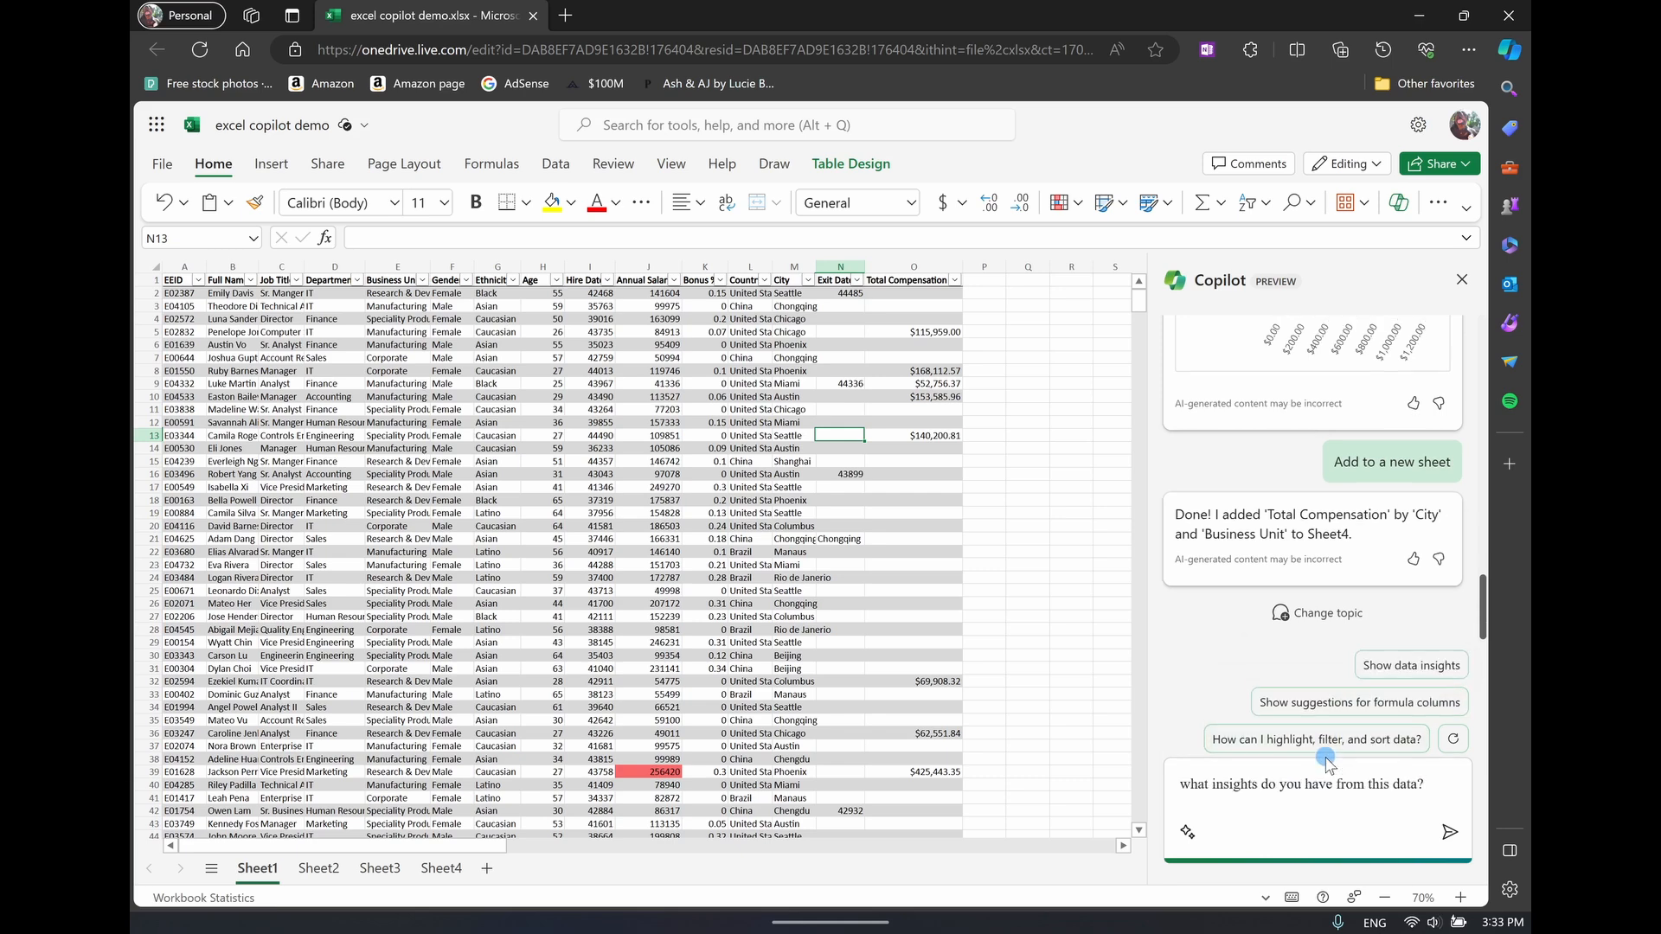
pyautogui.press('Return')
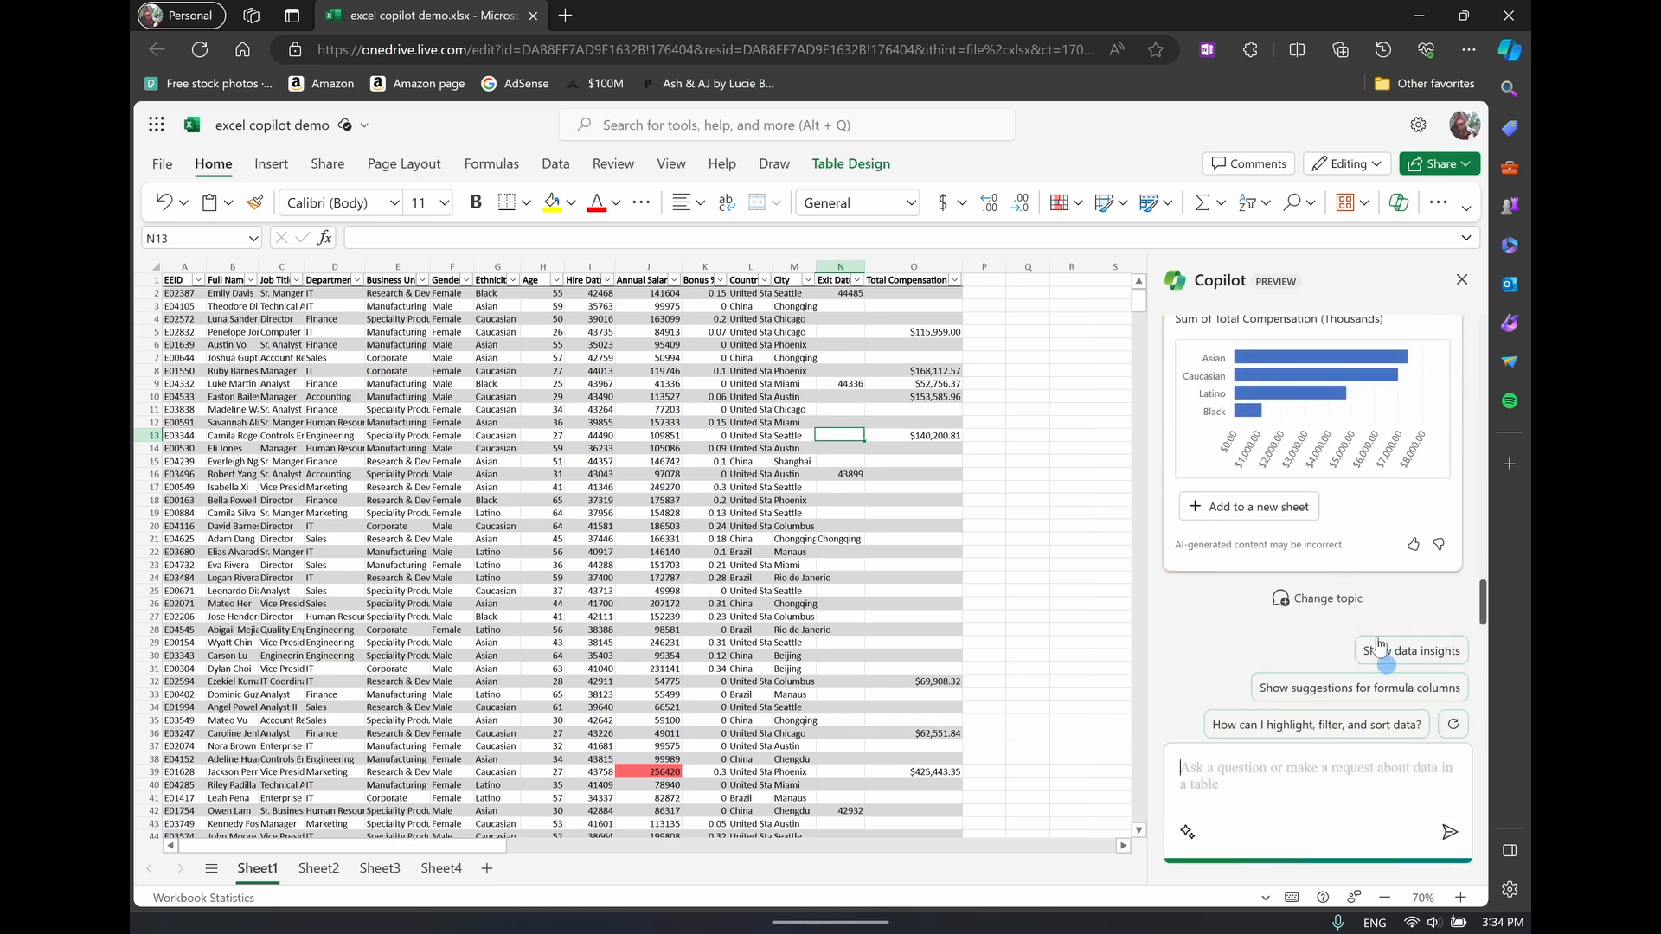
# Review the 'Total Compensation' by 'Ethnicity' insight, have Copilot show data insights, and repeat that request after changing the topic
pyautogui.scroll(2, 1248, 413)
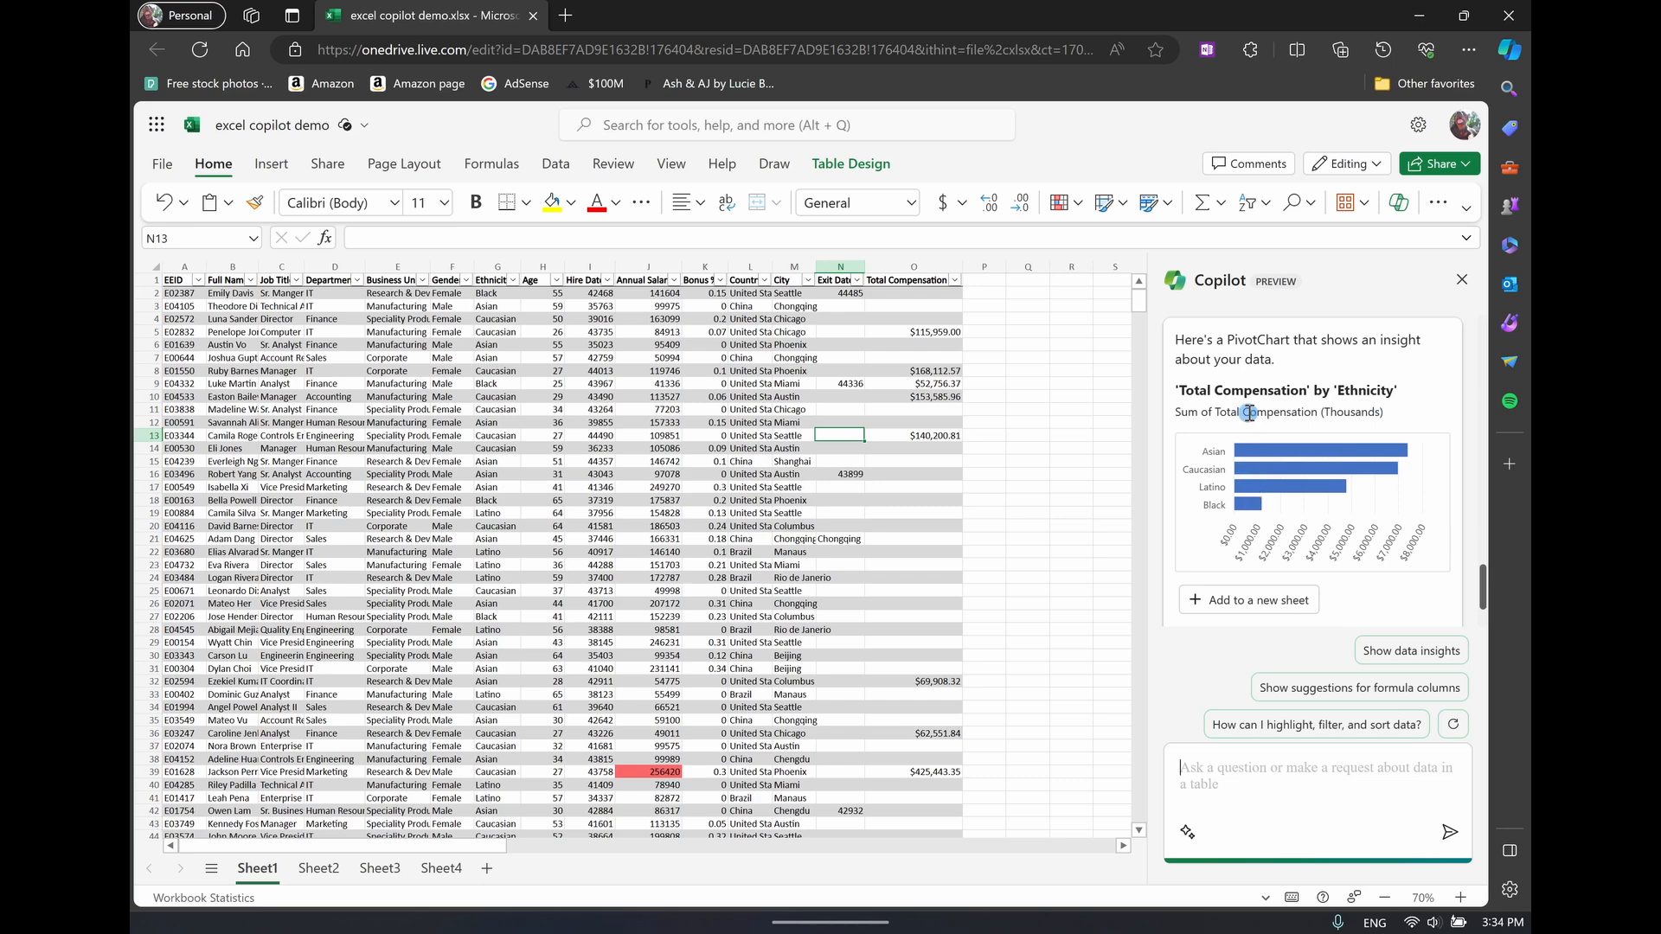
pyautogui.scroll(-2, 1248, 413)
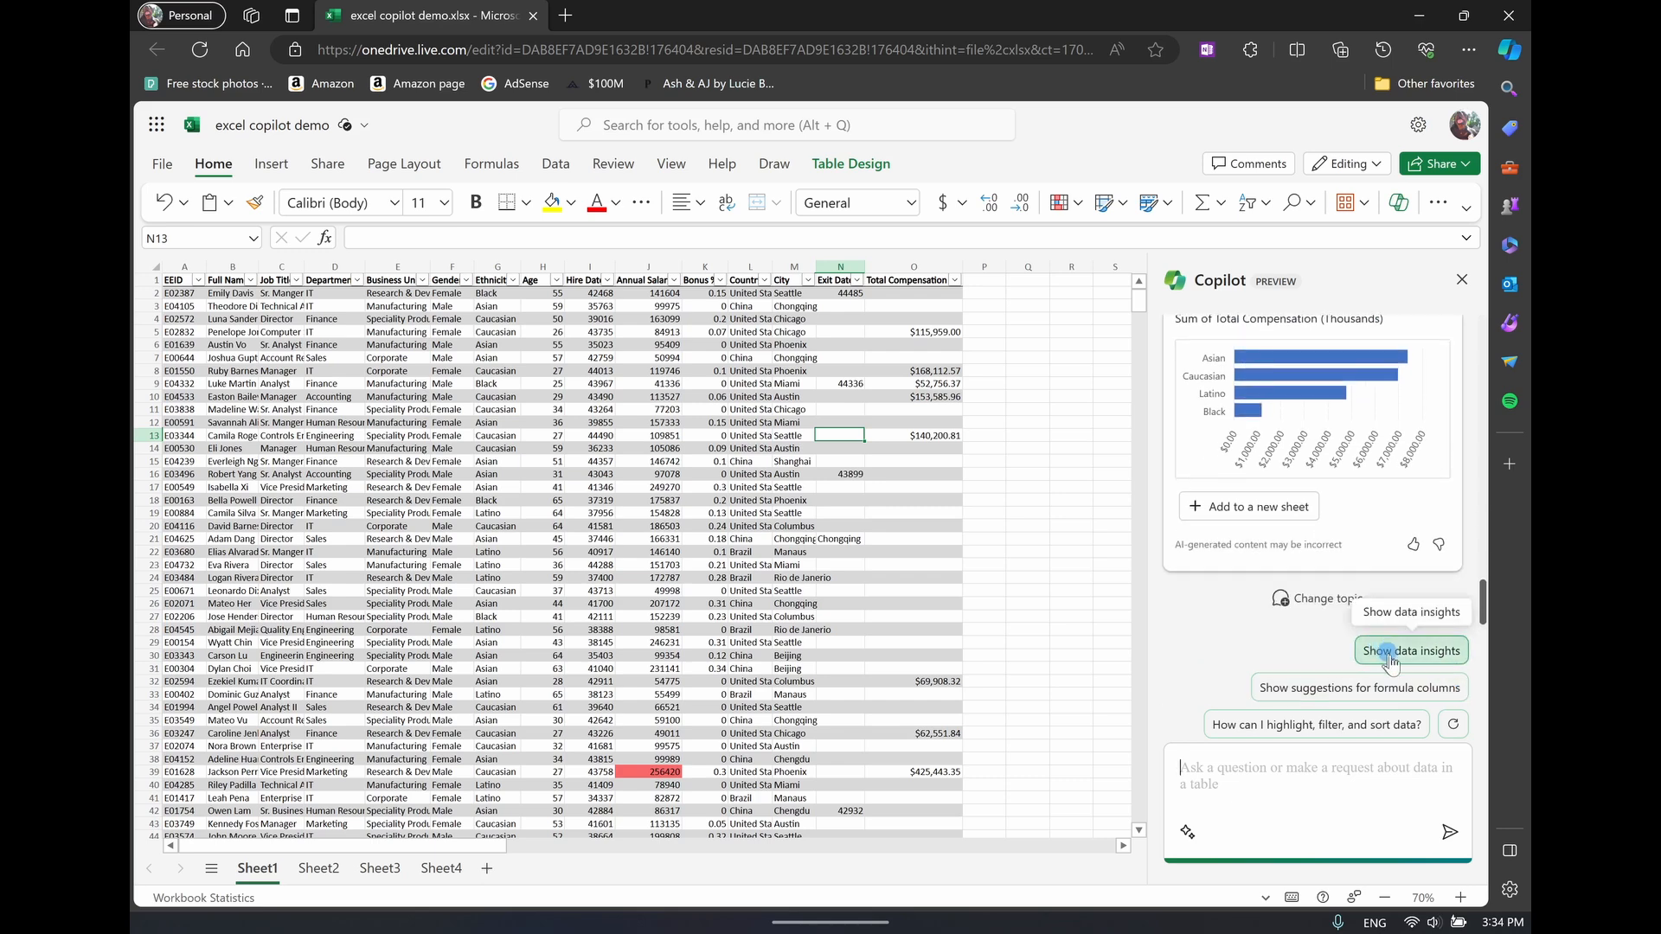
pyautogui.click(1424, 662)
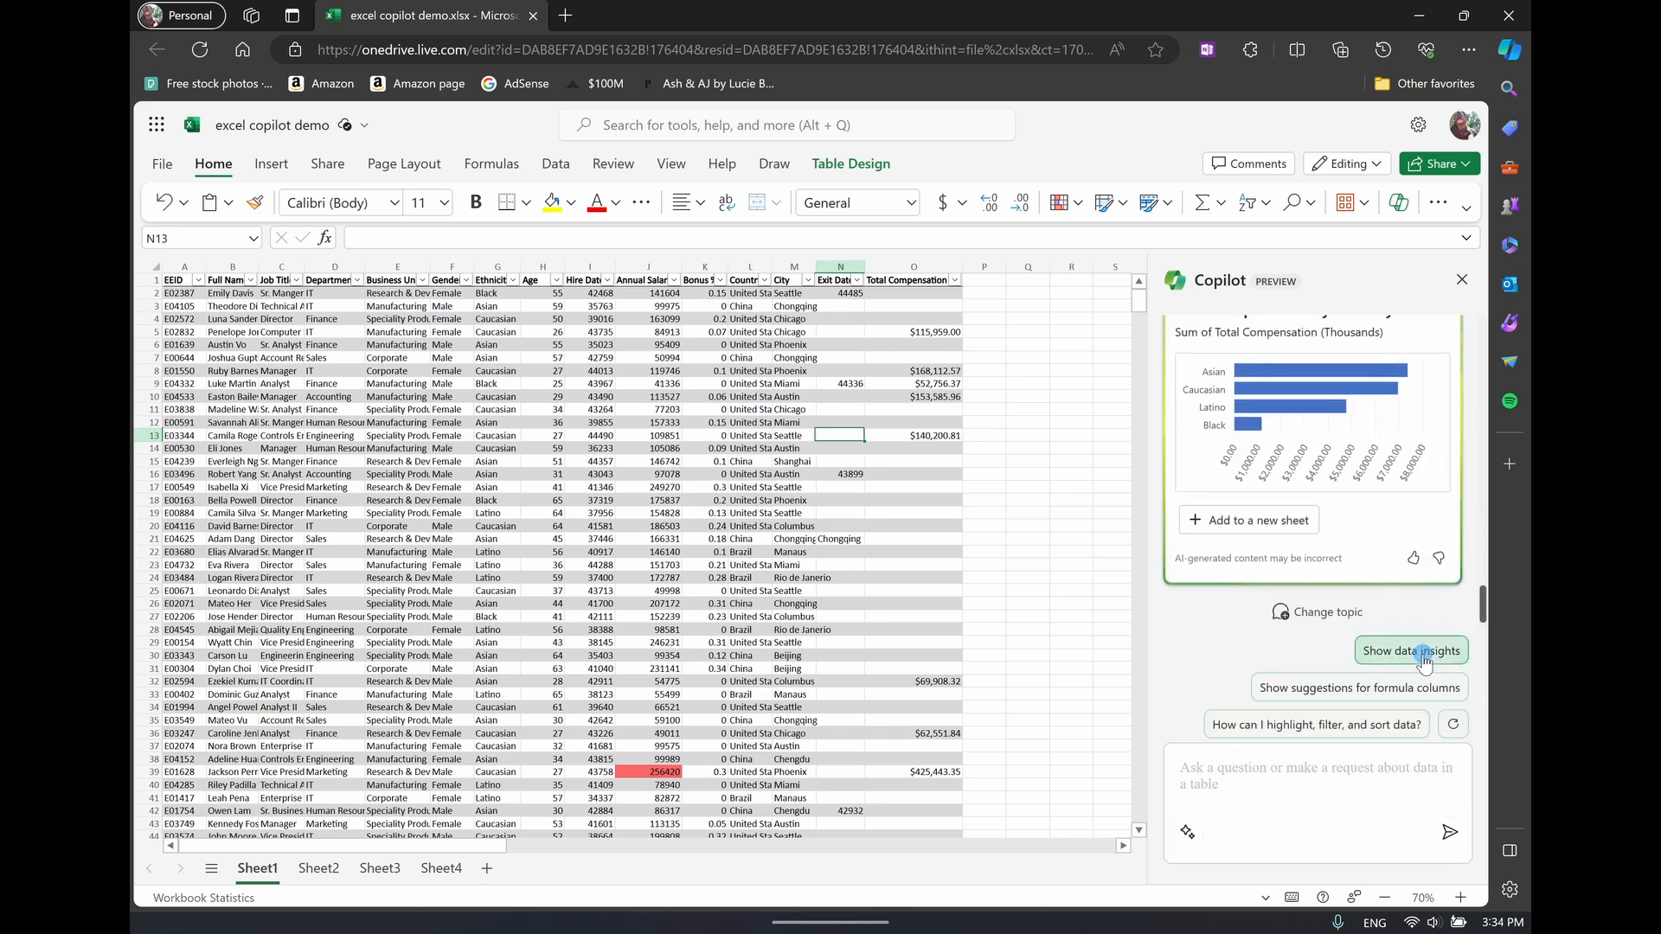
pyautogui.scroll(3, 1322, 501)
pyautogui.scroll(-4, 1322, 501)
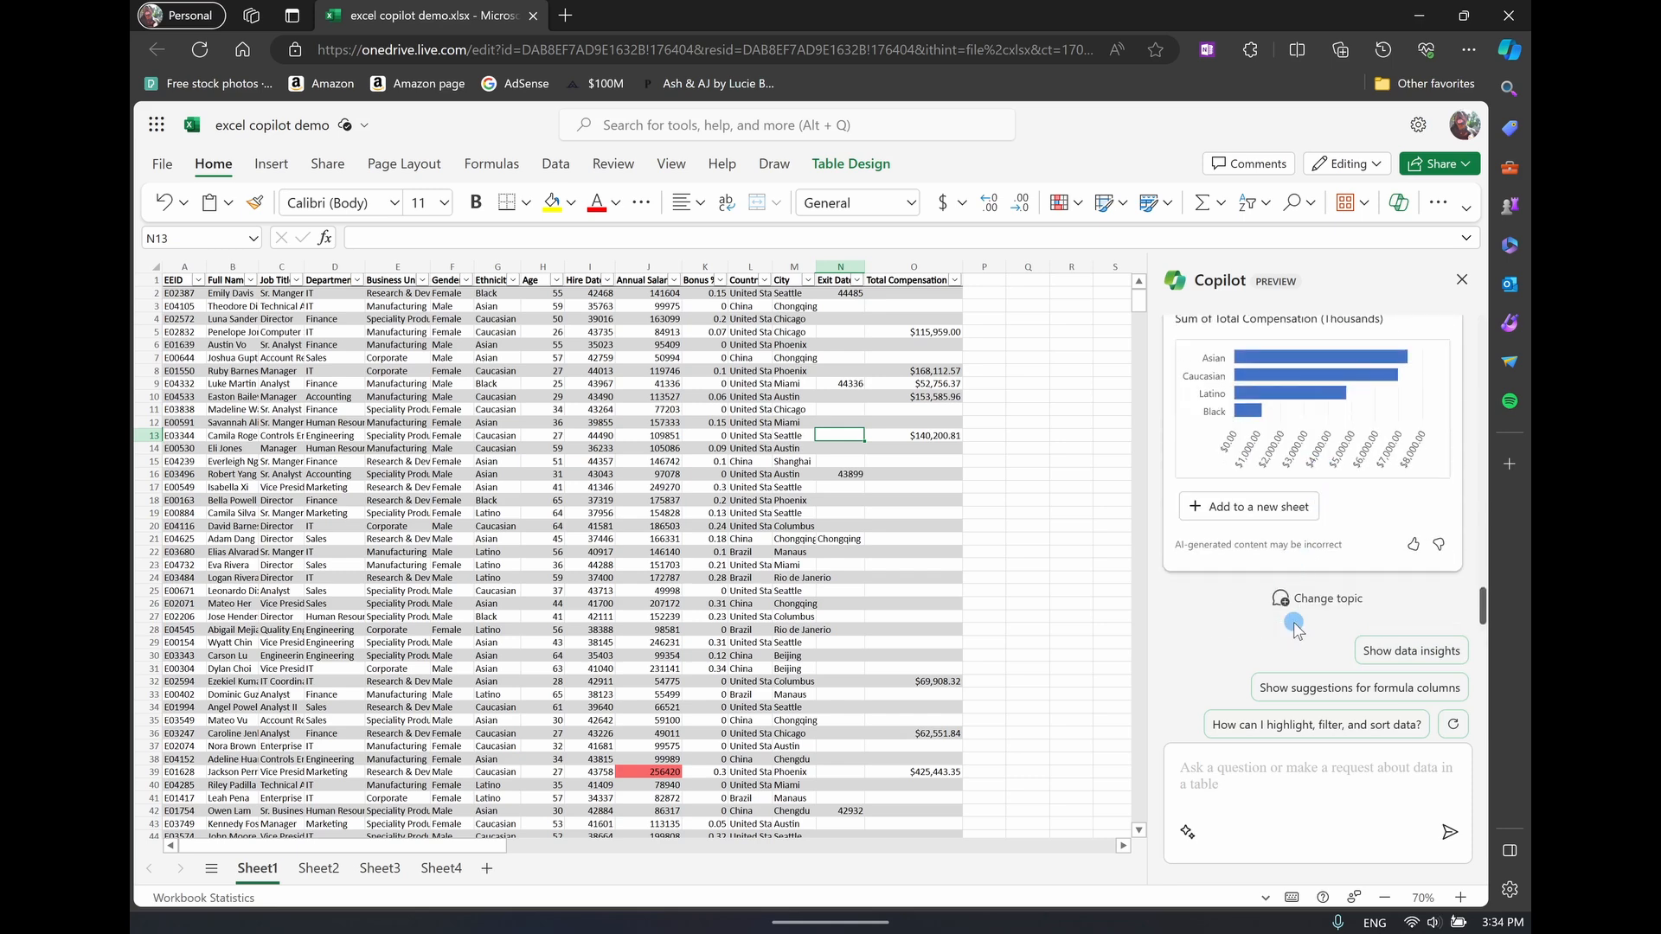
pyautogui.click(1332, 599)
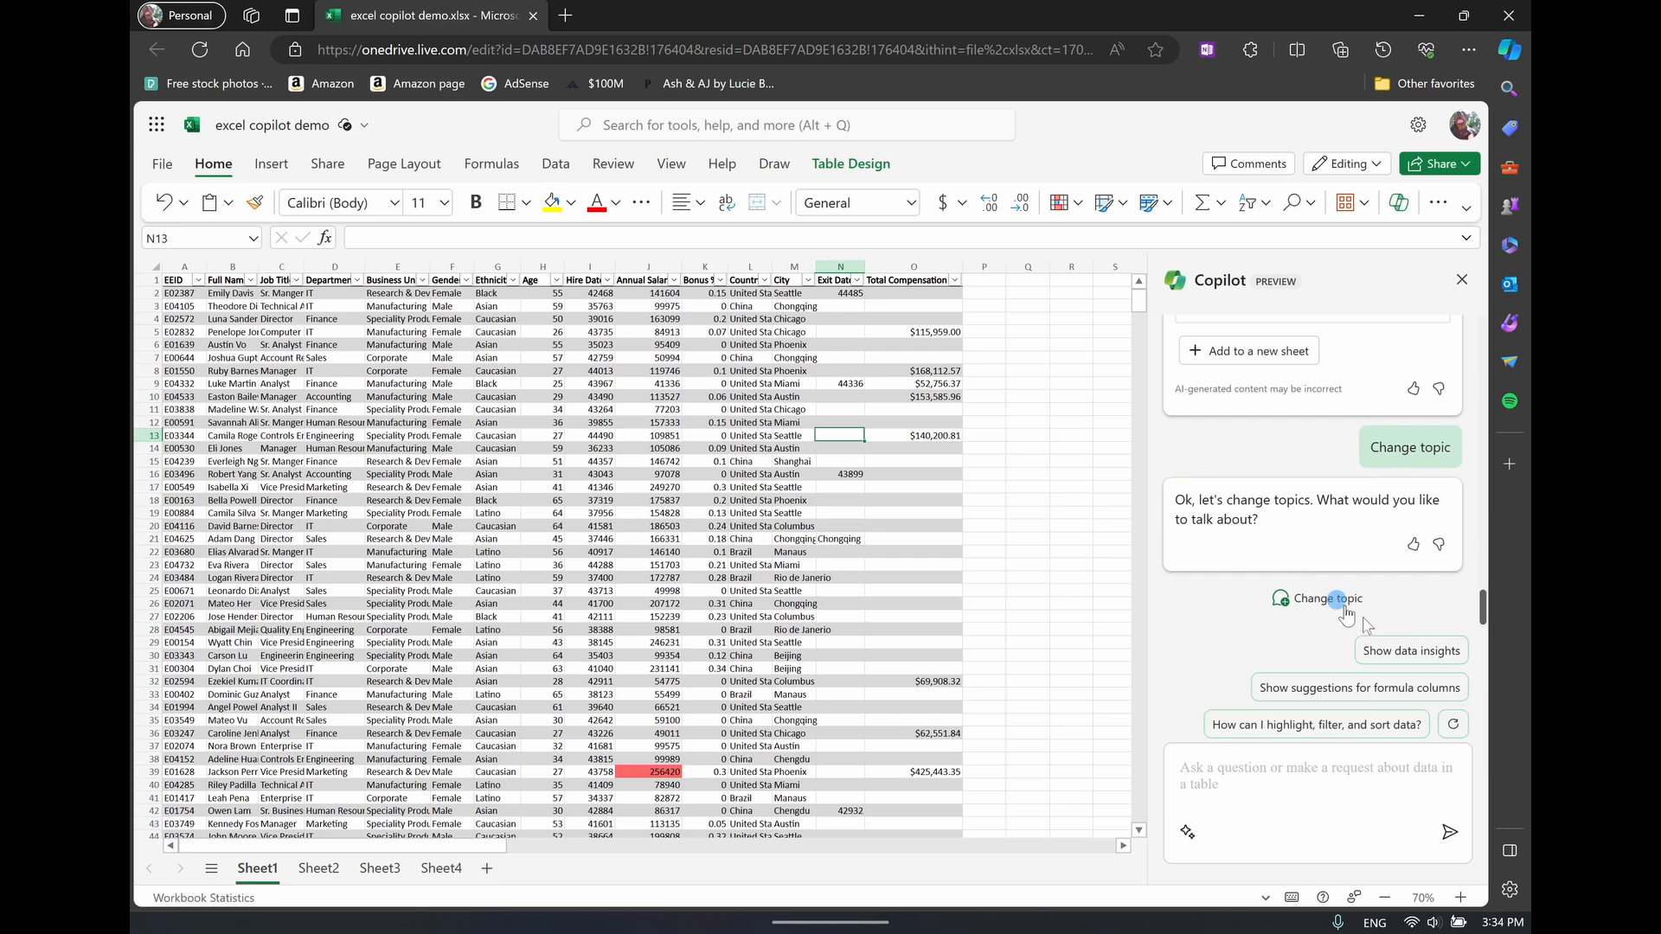
pyautogui.click(1451, 655)
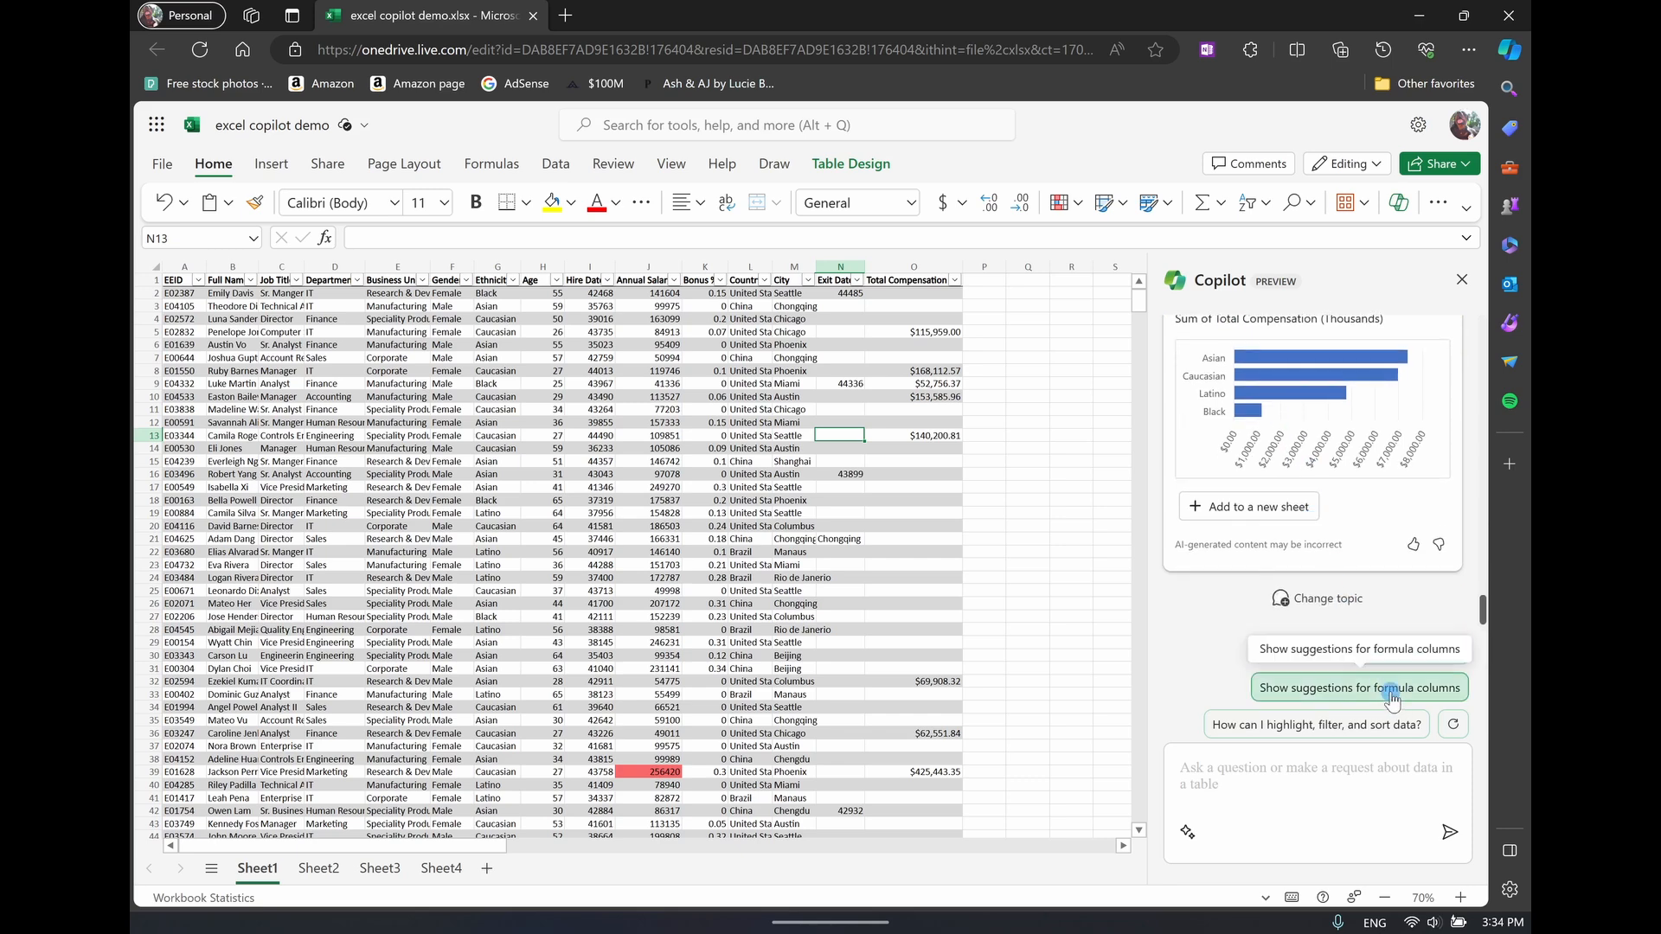
# Ask Copilot for formula column suggestions and read the description of the Bonus Amount suggestion
pyautogui.click(1362, 692)
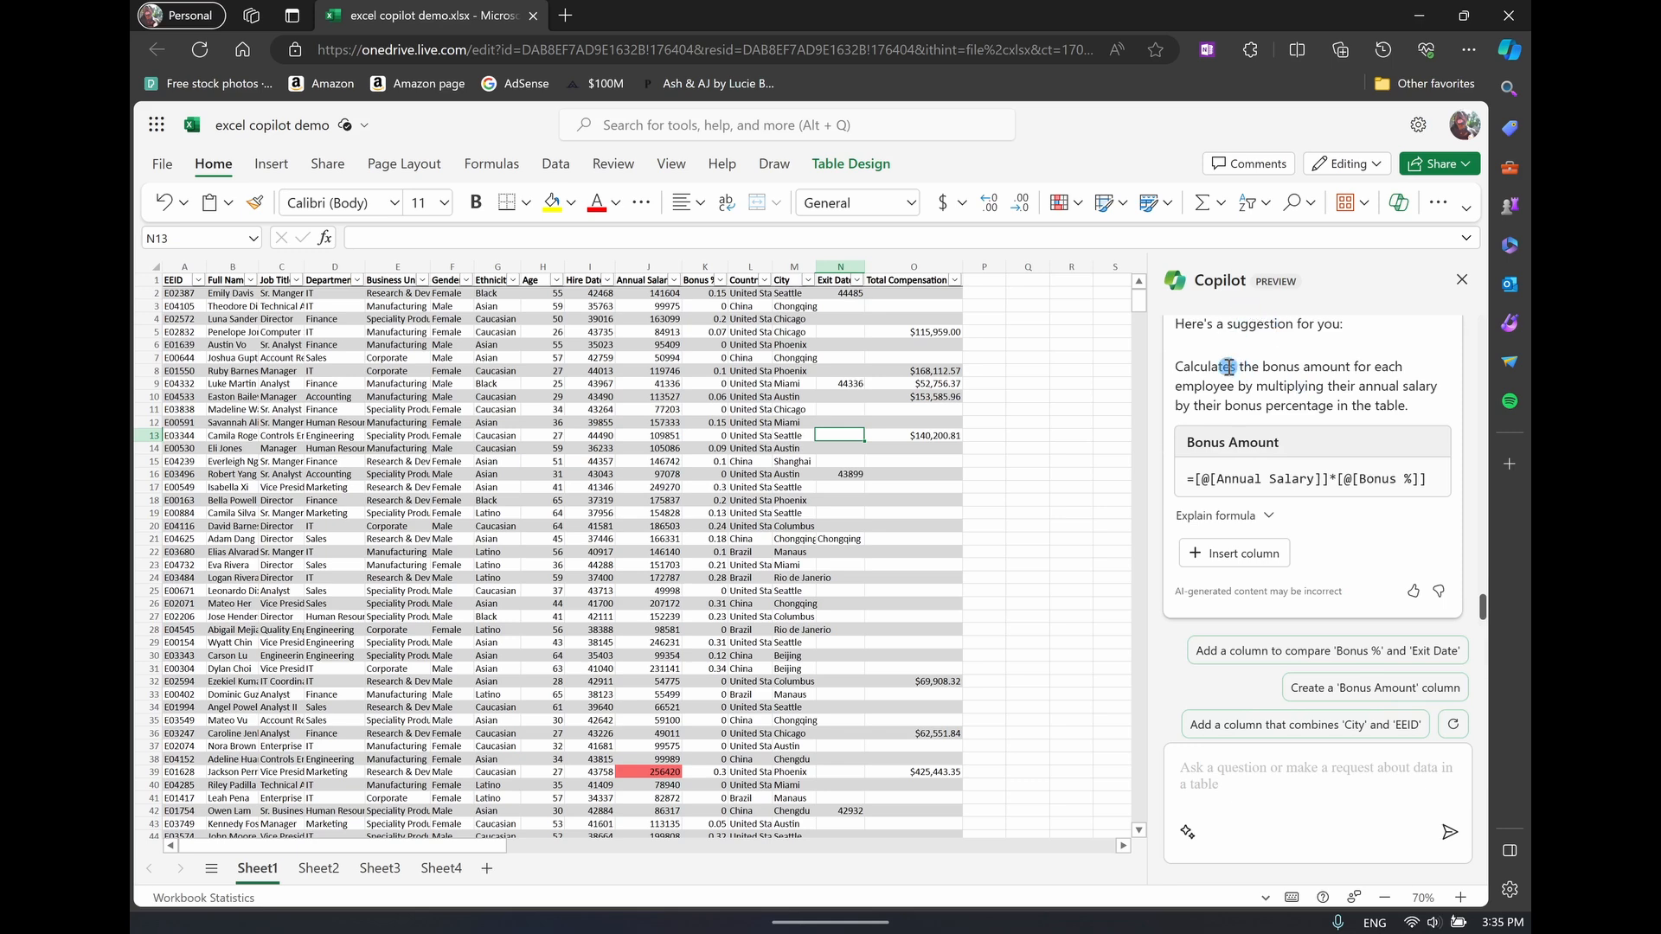
pyautogui.moveTo(1240, 366); pyautogui.dragTo(1345, 364)
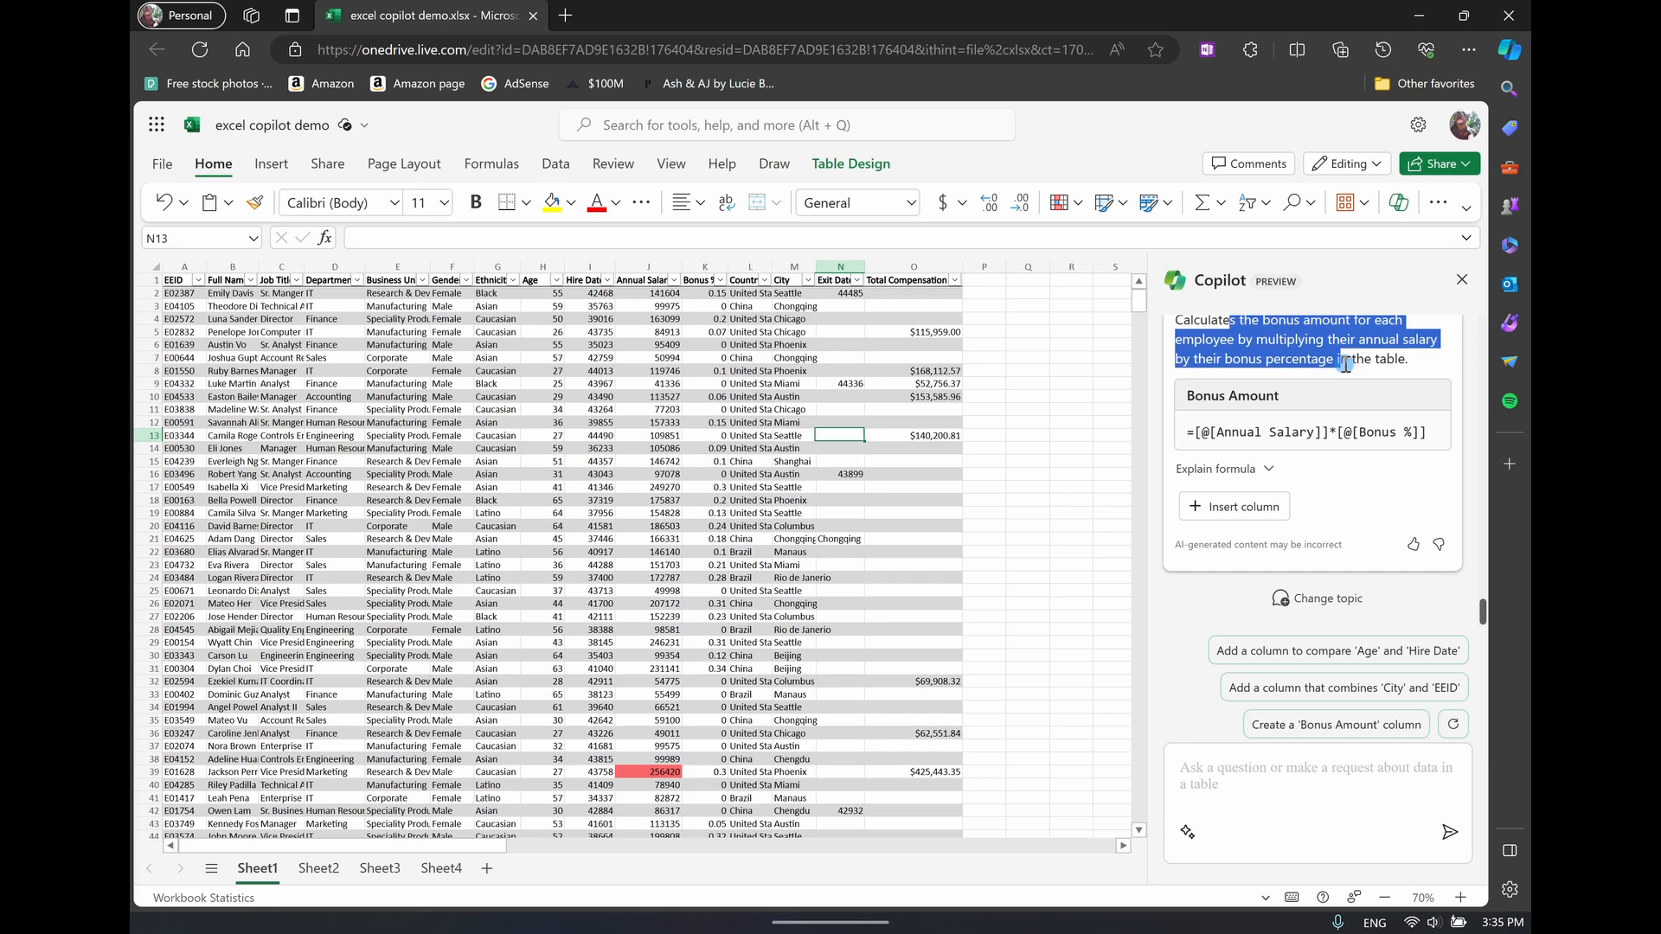
pyautogui.click(1345, 361)
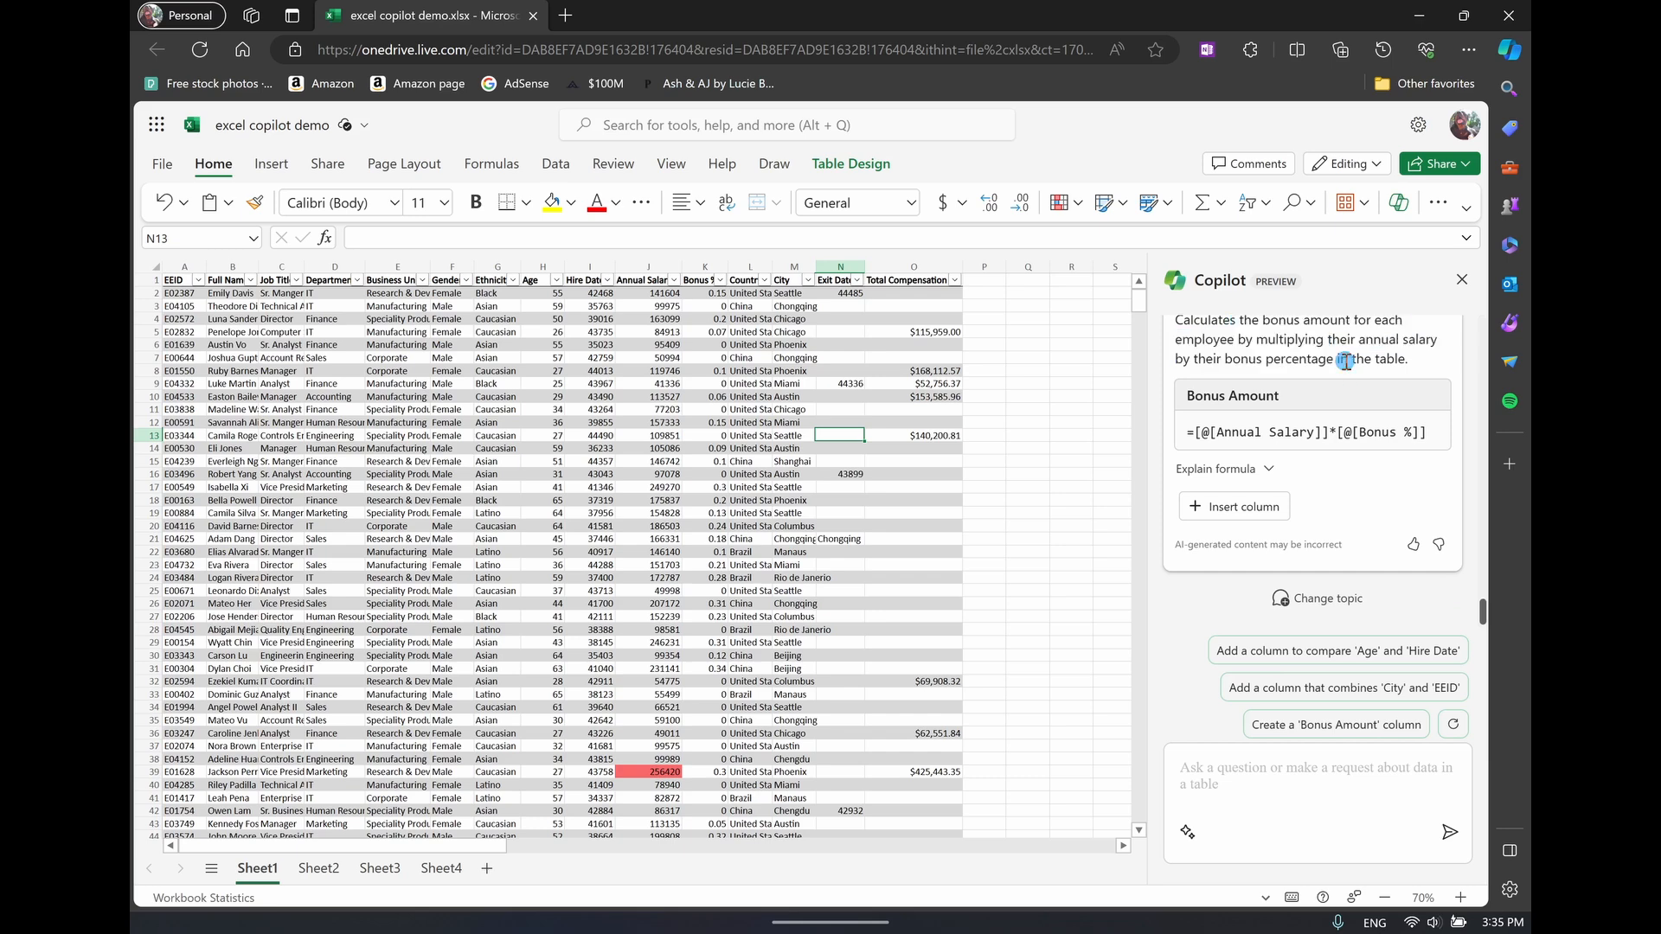
# Expand the explanation of the Bonus Amount formula and insert the suggested column into the employee table
pyautogui.click(1267, 470)
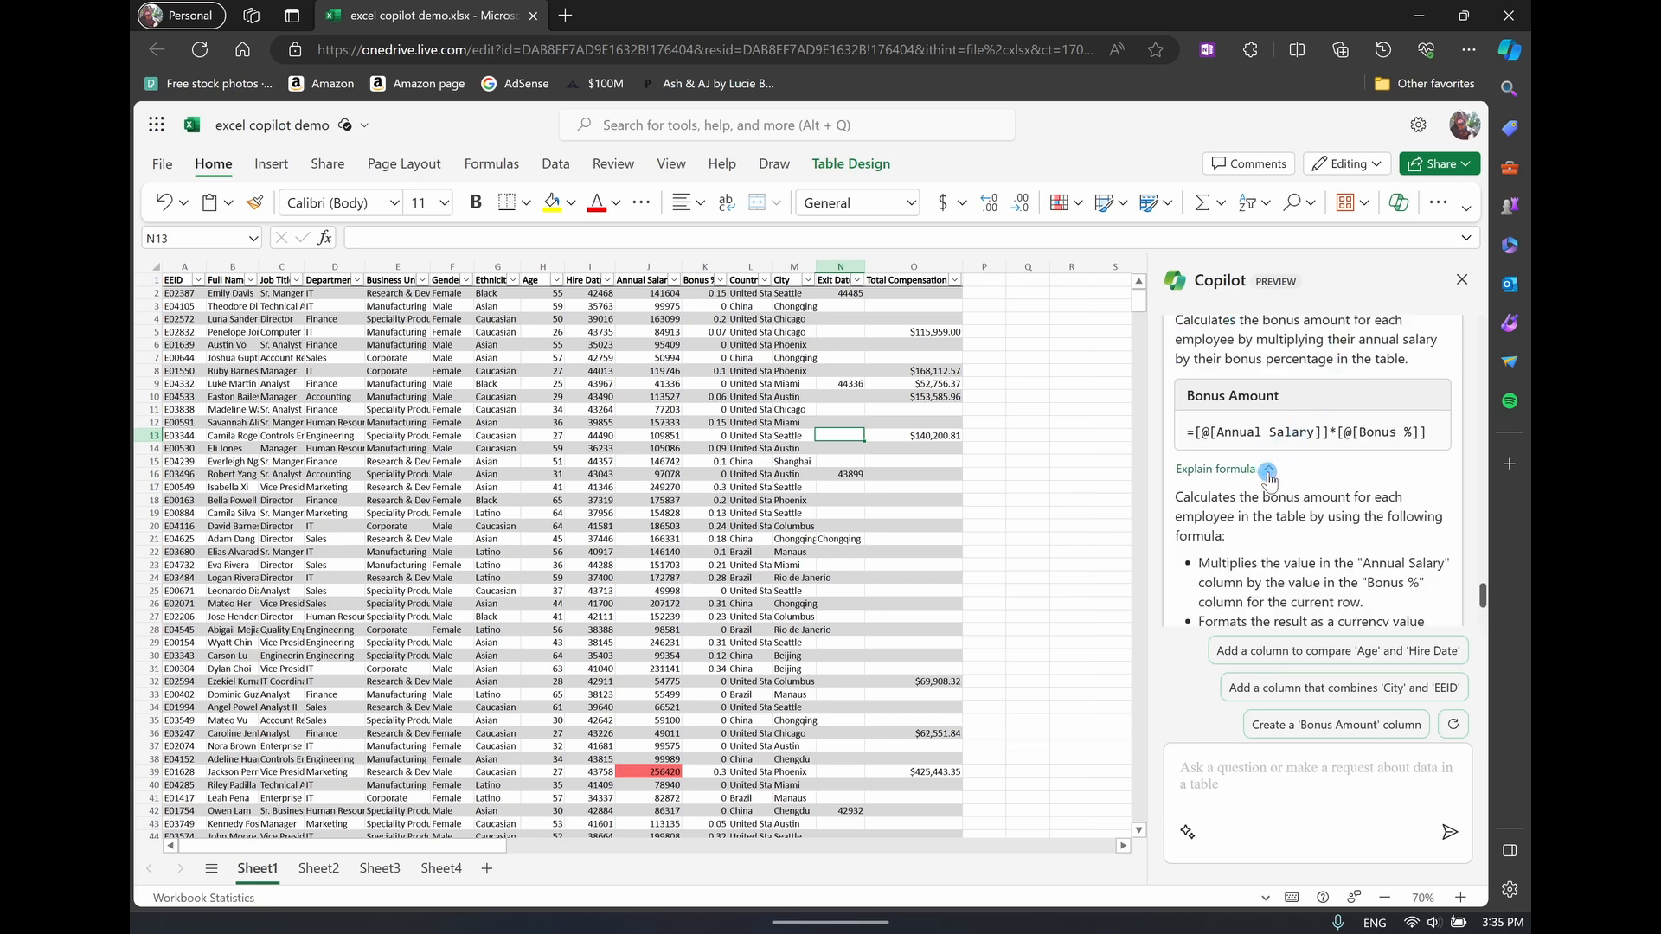
pyautogui.scroll(-1, 1269, 490)
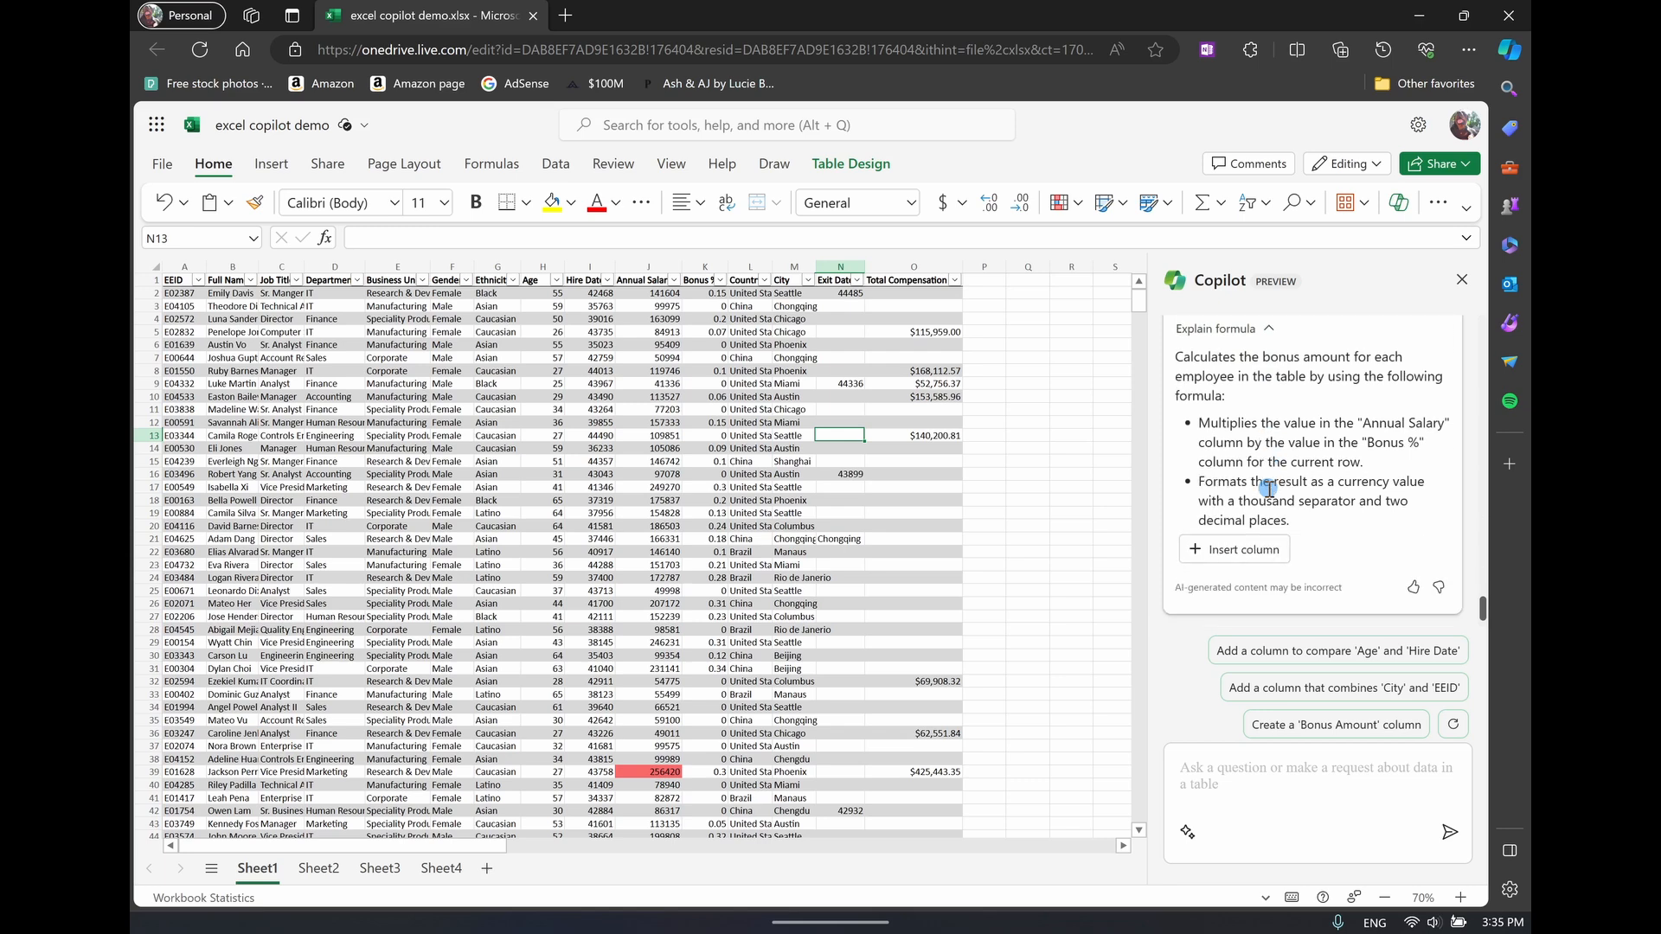
pyautogui.click(1262, 550)
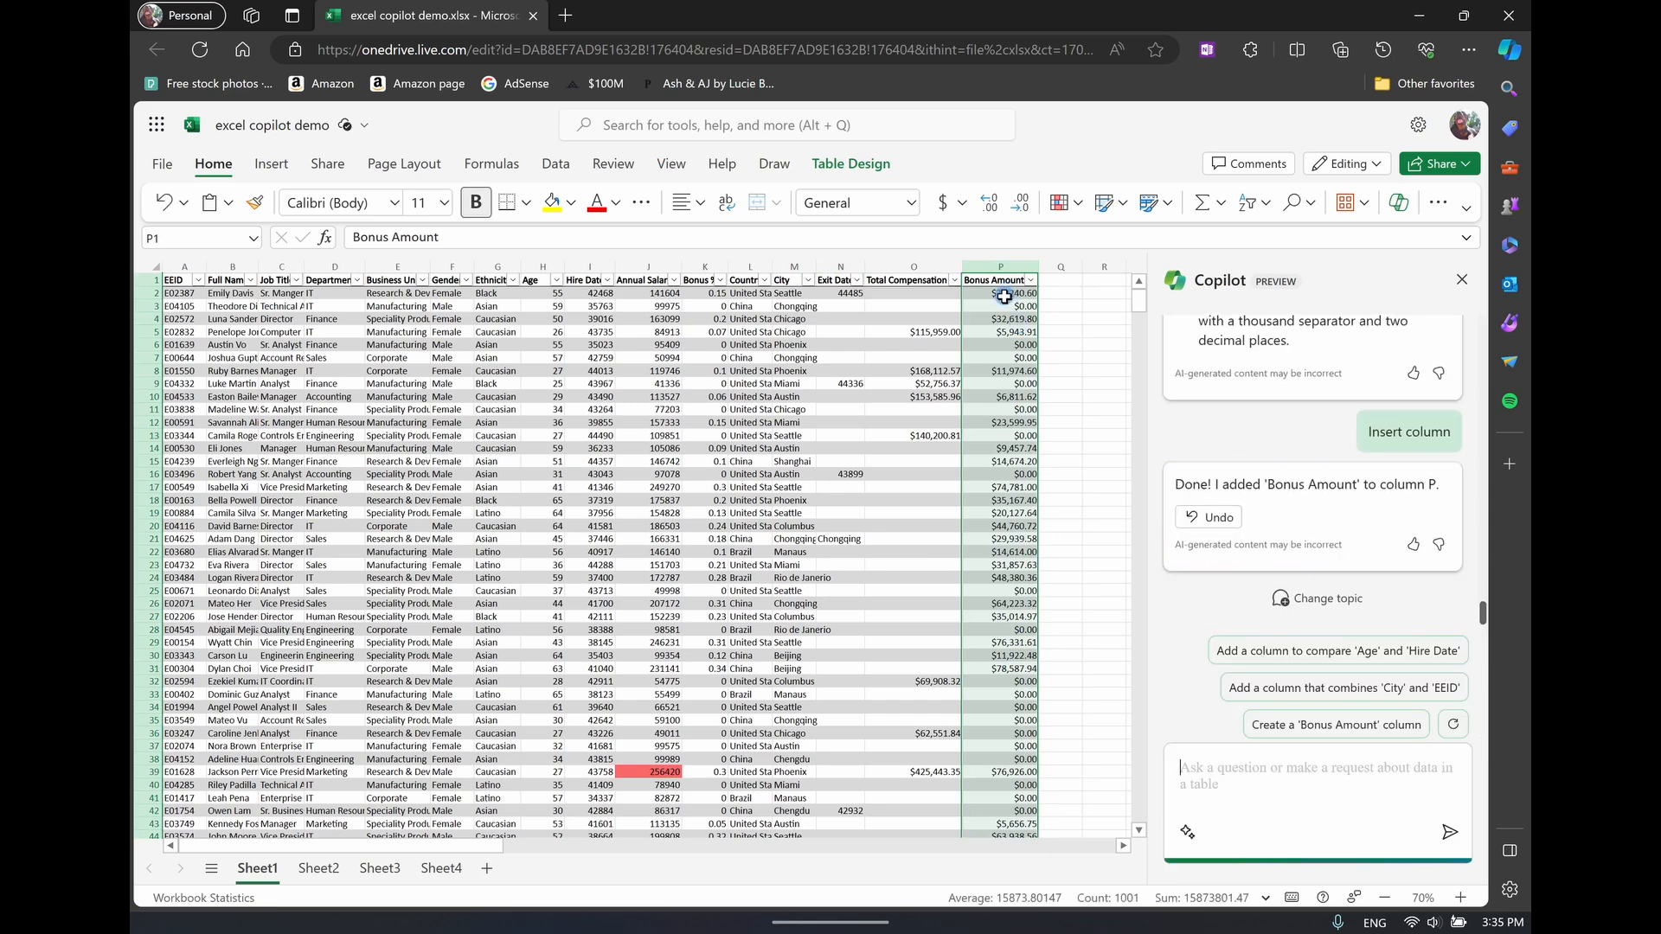
# Inspect the formula behind the first Bonus Amount value in P2, and select cell P5
pyautogui.click(1004, 295)
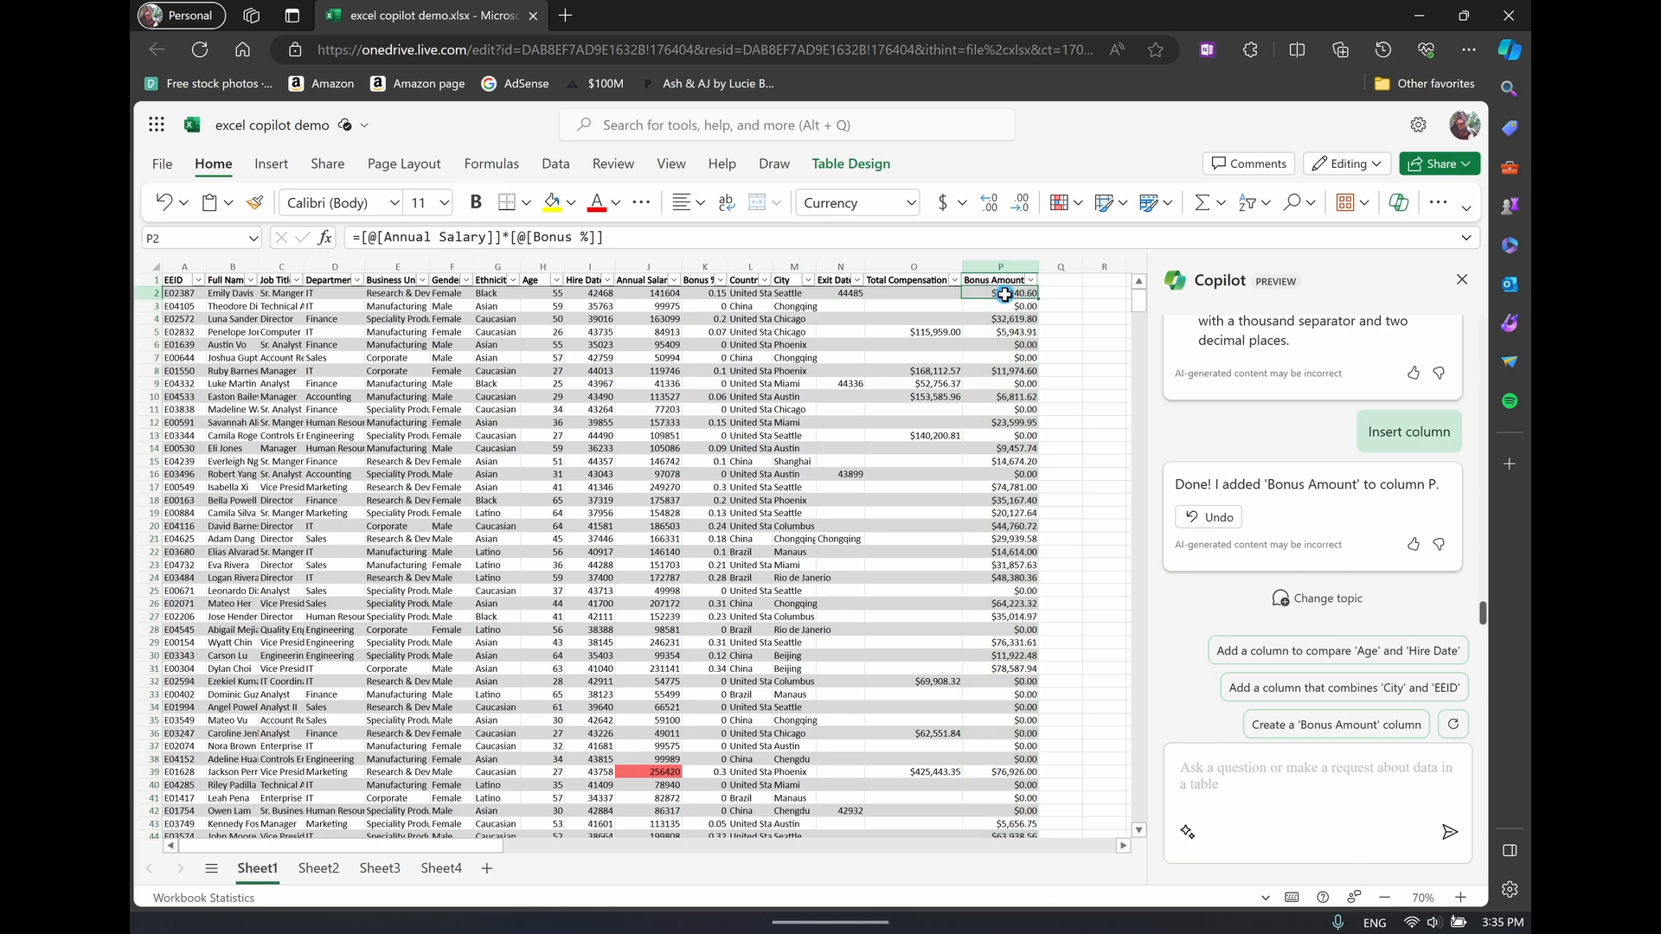
pyautogui.moveTo(605, 237); pyautogui.dragTo(412, 240)
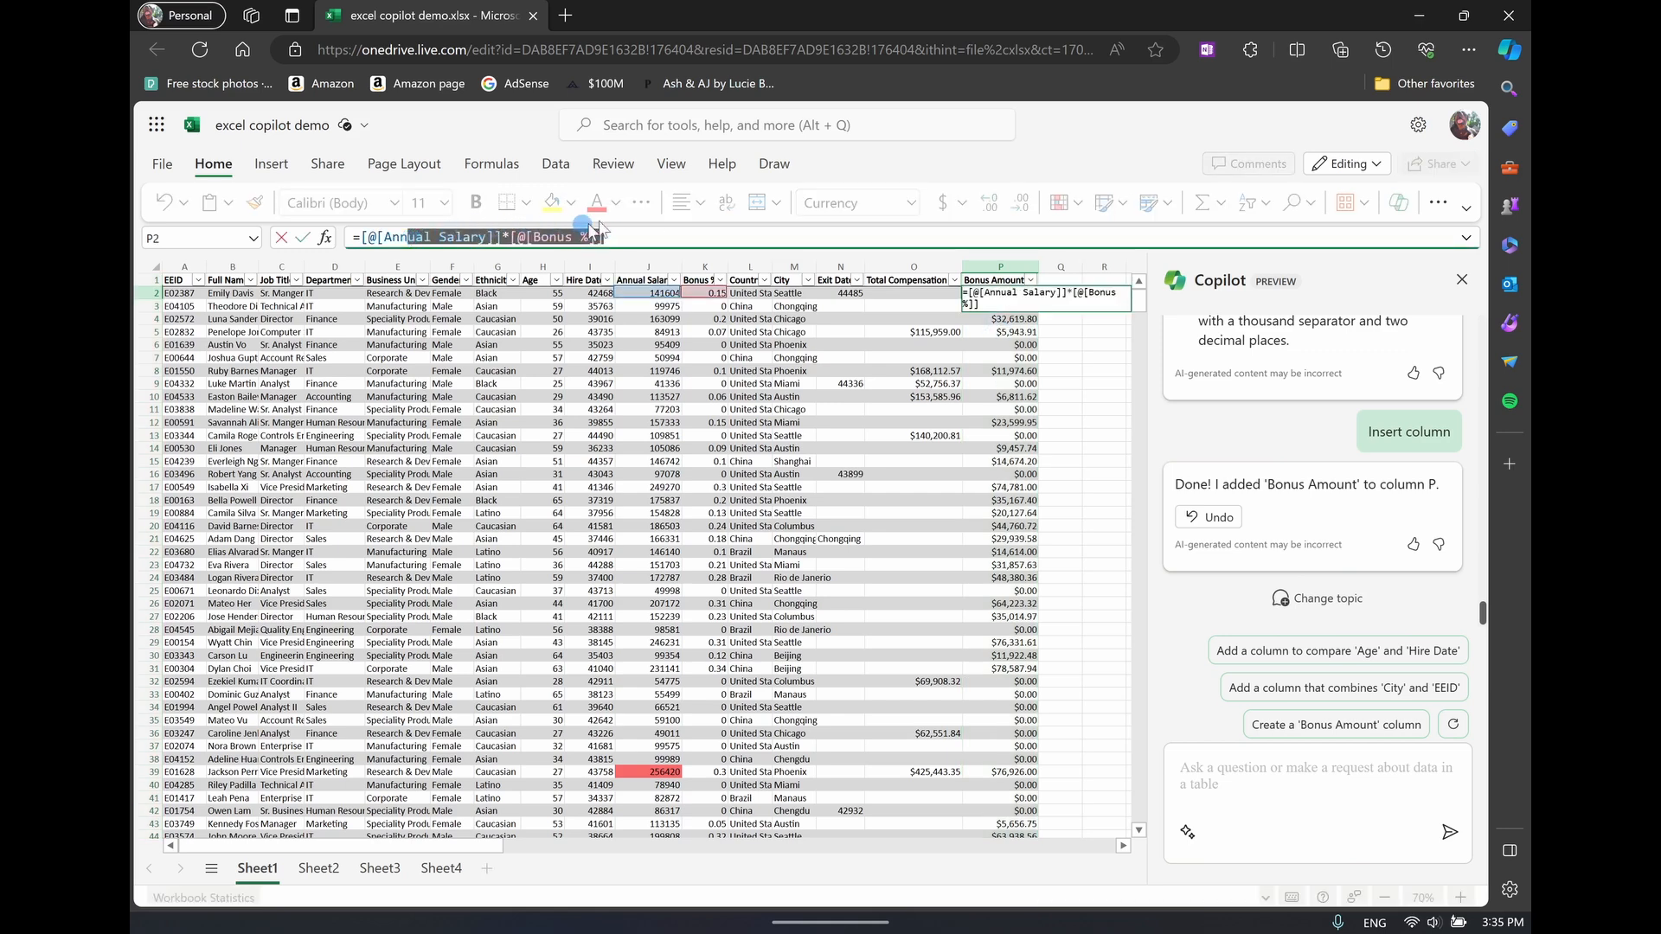
pyautogui.click(1008, 328)
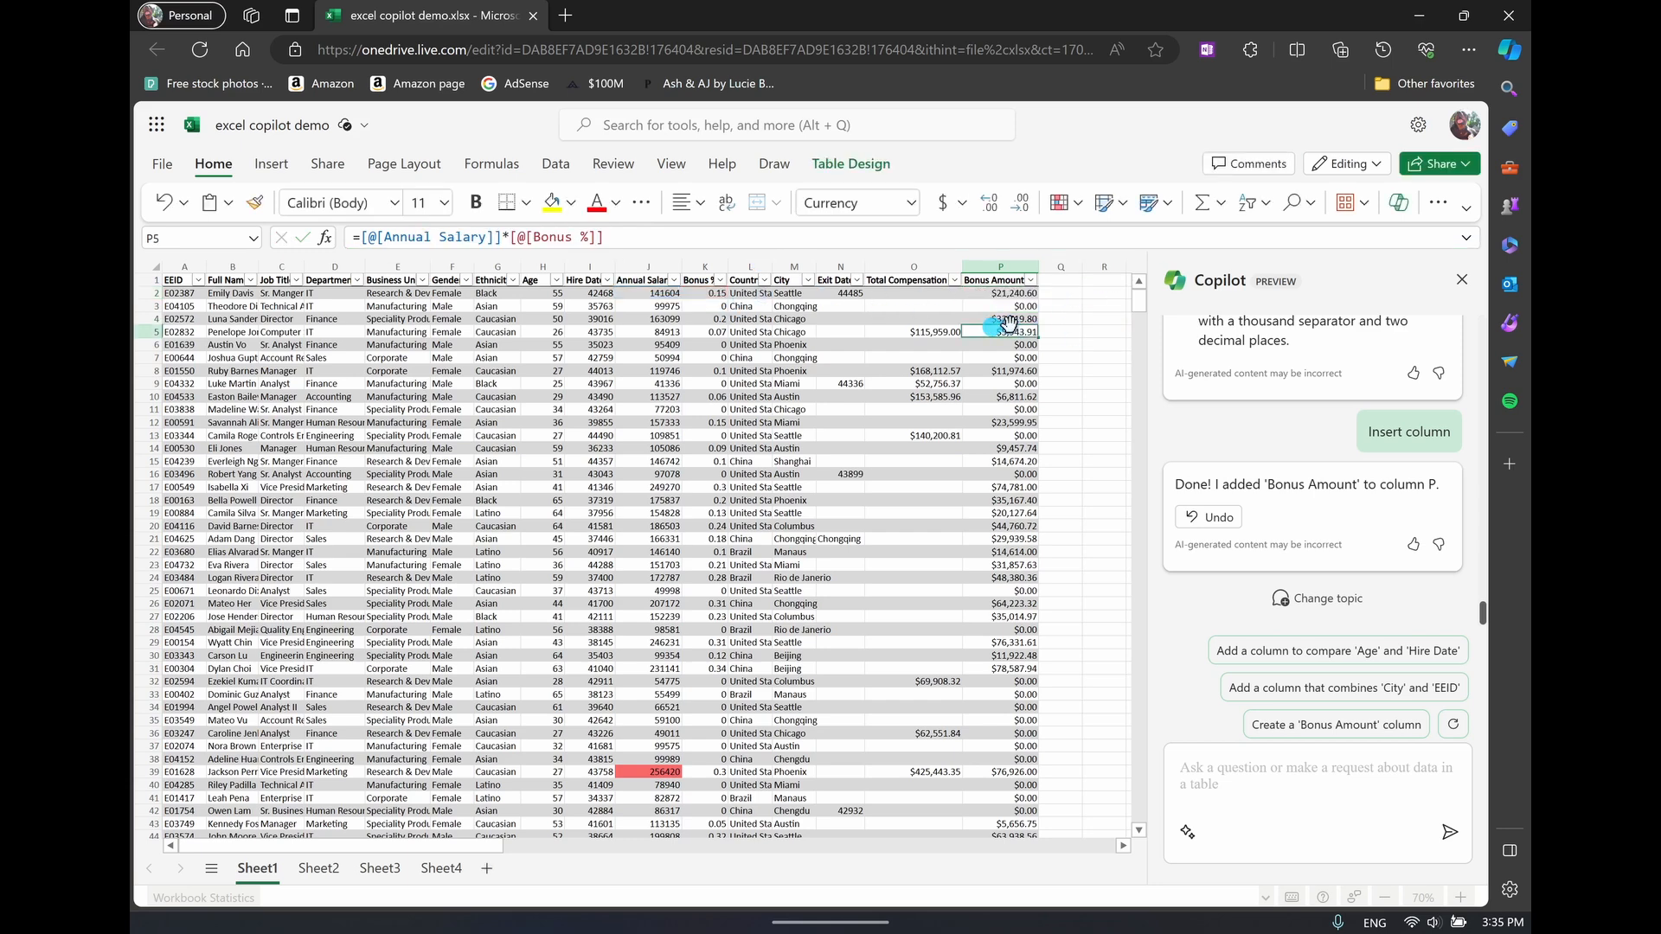